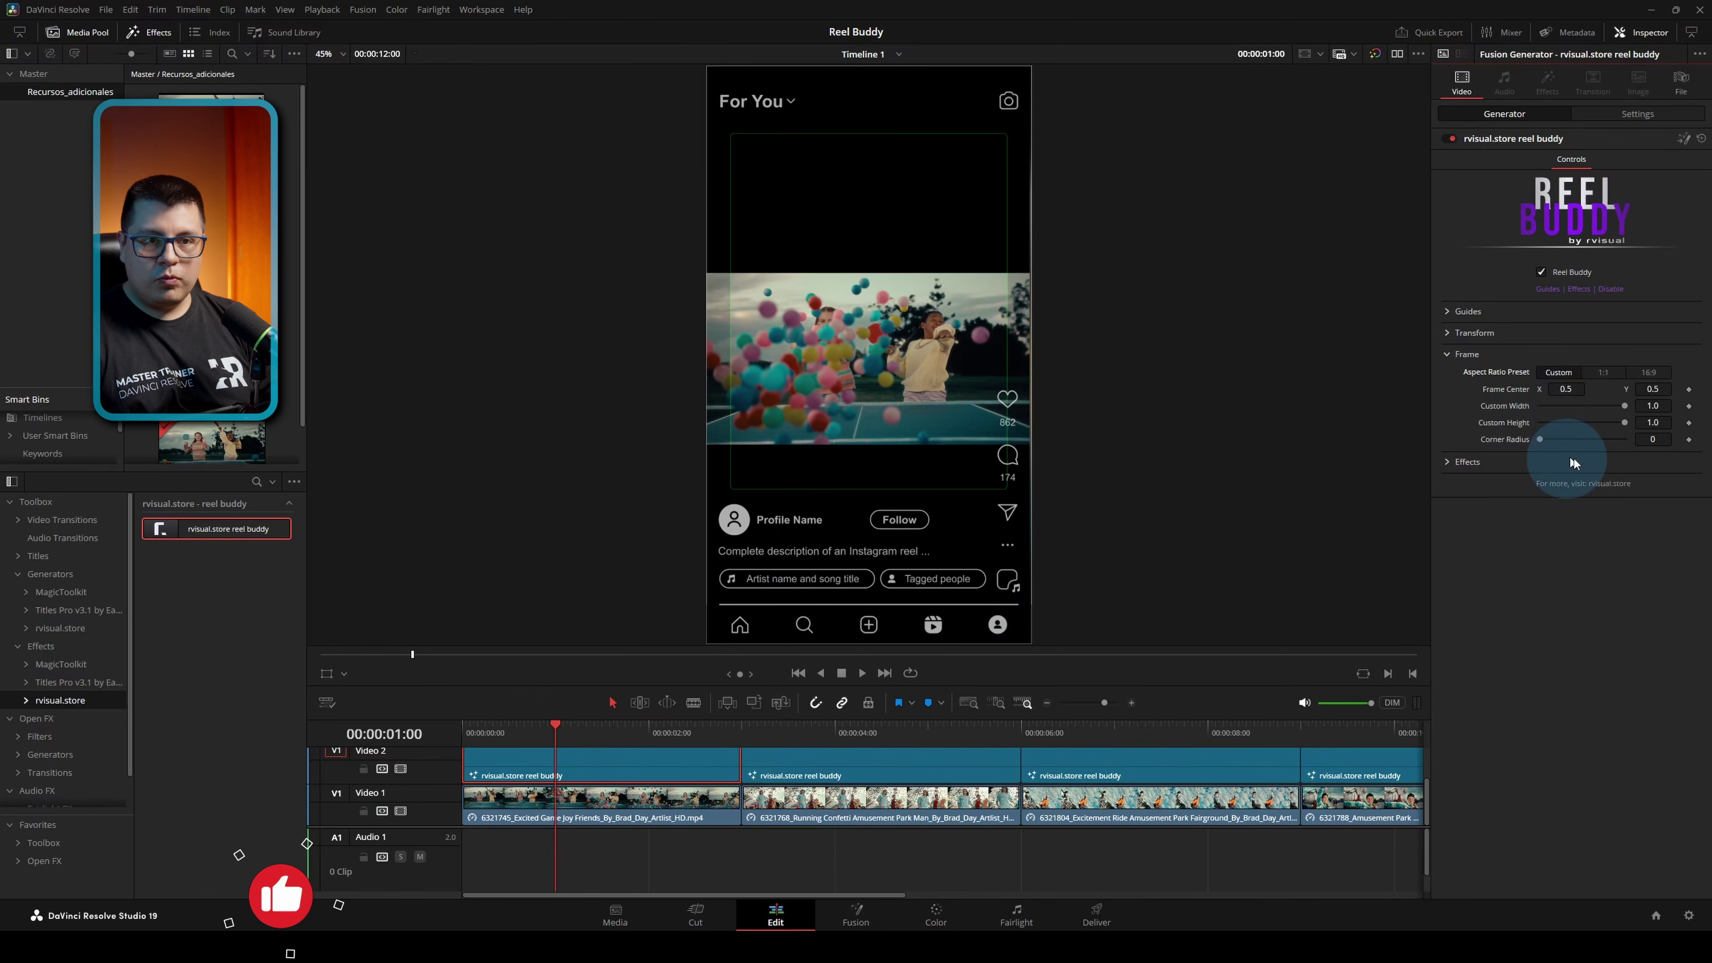
# Step: Use the Custom aspect ratio for the reel buddy frame, with a custom height of 0.285 and a corner radius of 60
pyautogui.click(1644, 372)
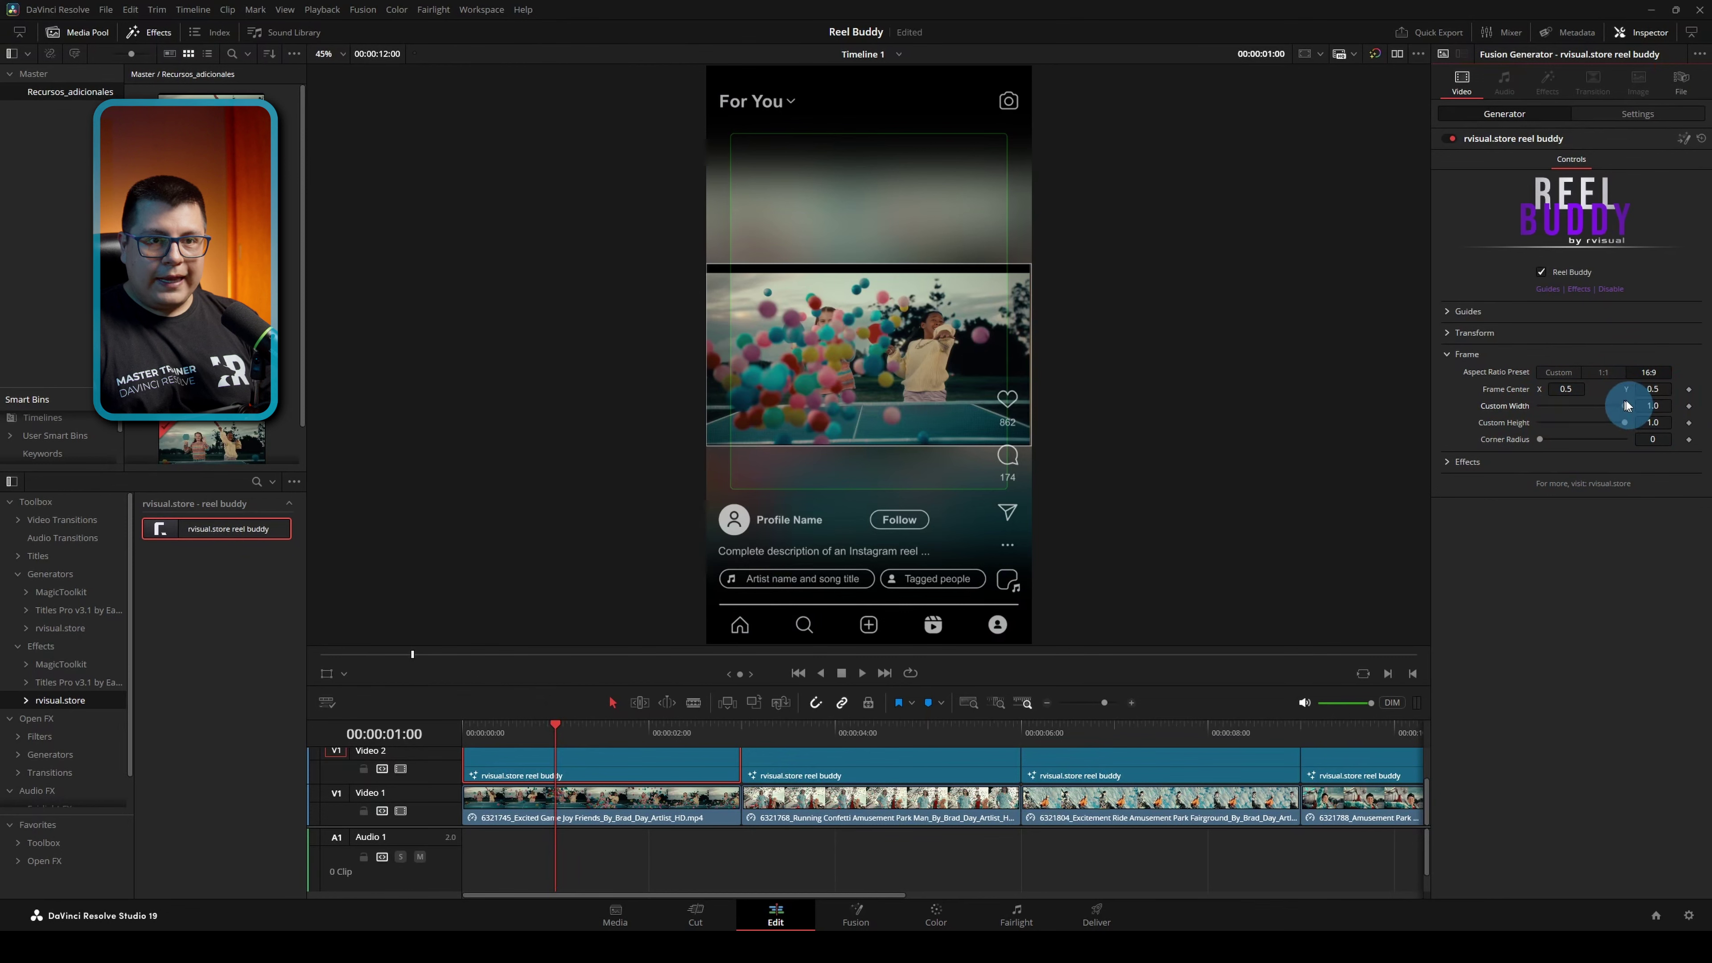
pyautogui.moveTo(1624, 423); pyautogui.dragTo(1559, 390)
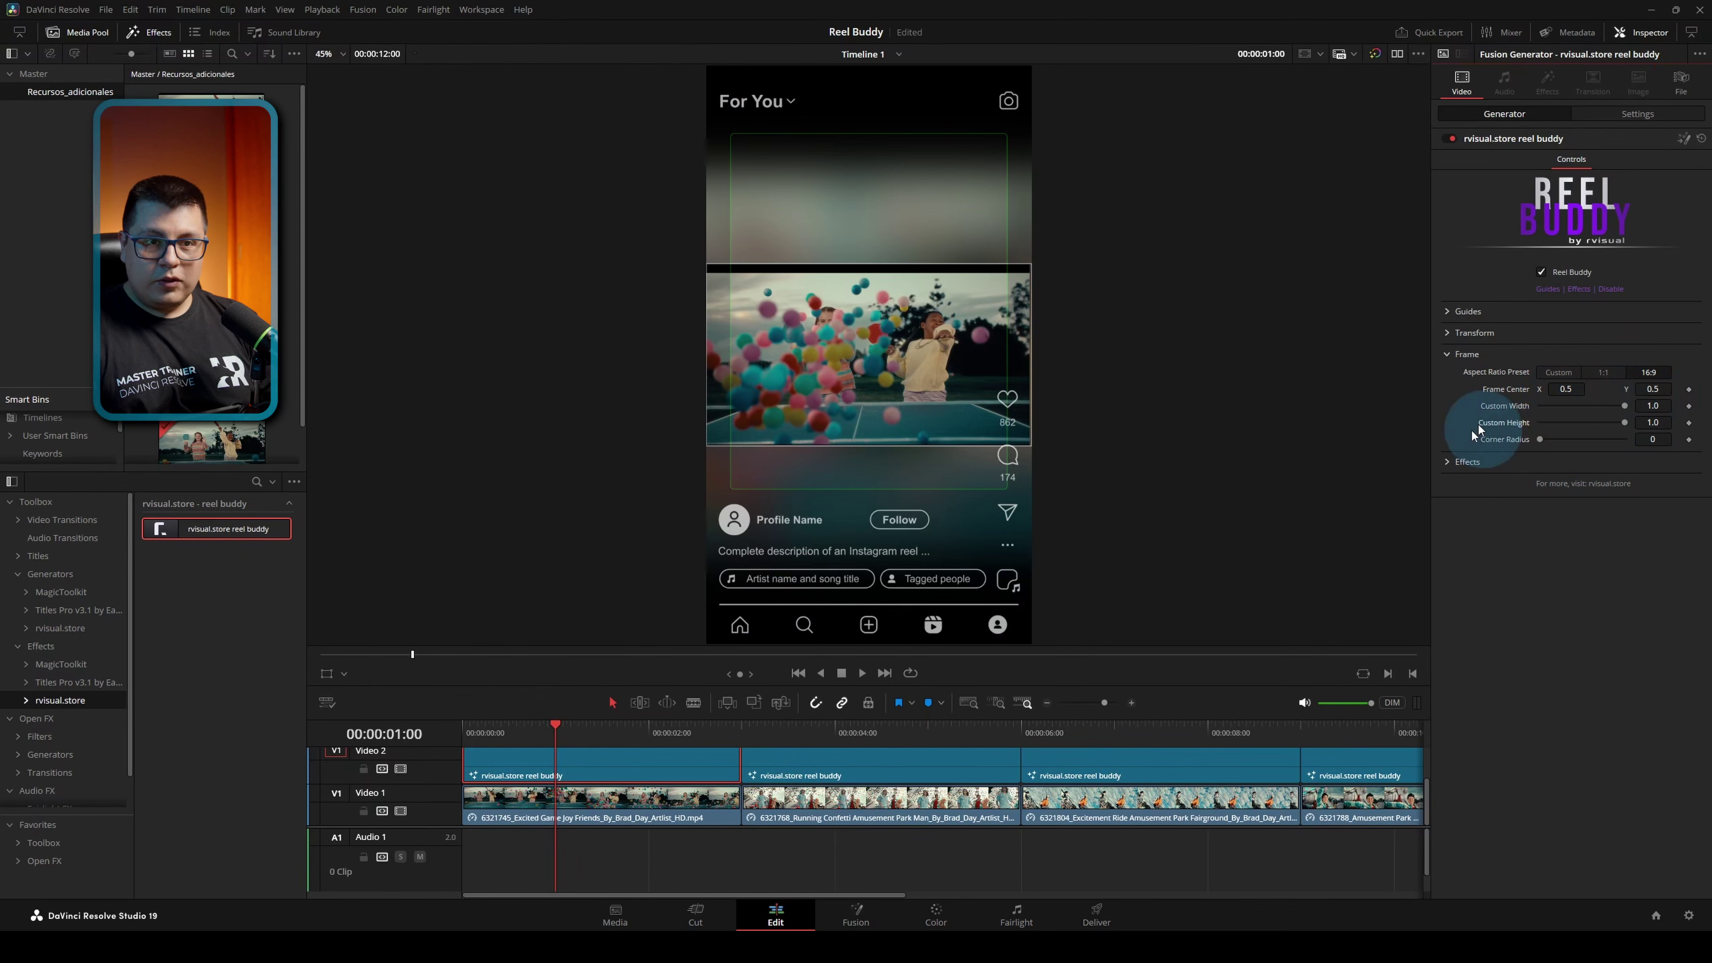
pyautogui.click(1584, 379)
pyautogui.moveTo(1624, 405)
pyautogui.mouseDown()
pyautogui.moveTo(1613, 429)
pyautogui.moveTo(1571, 417)
pyautogui.moveTo(1674, 420)
pyautogui.moveTo(1603, 417)
pyautogui.mouseUp()
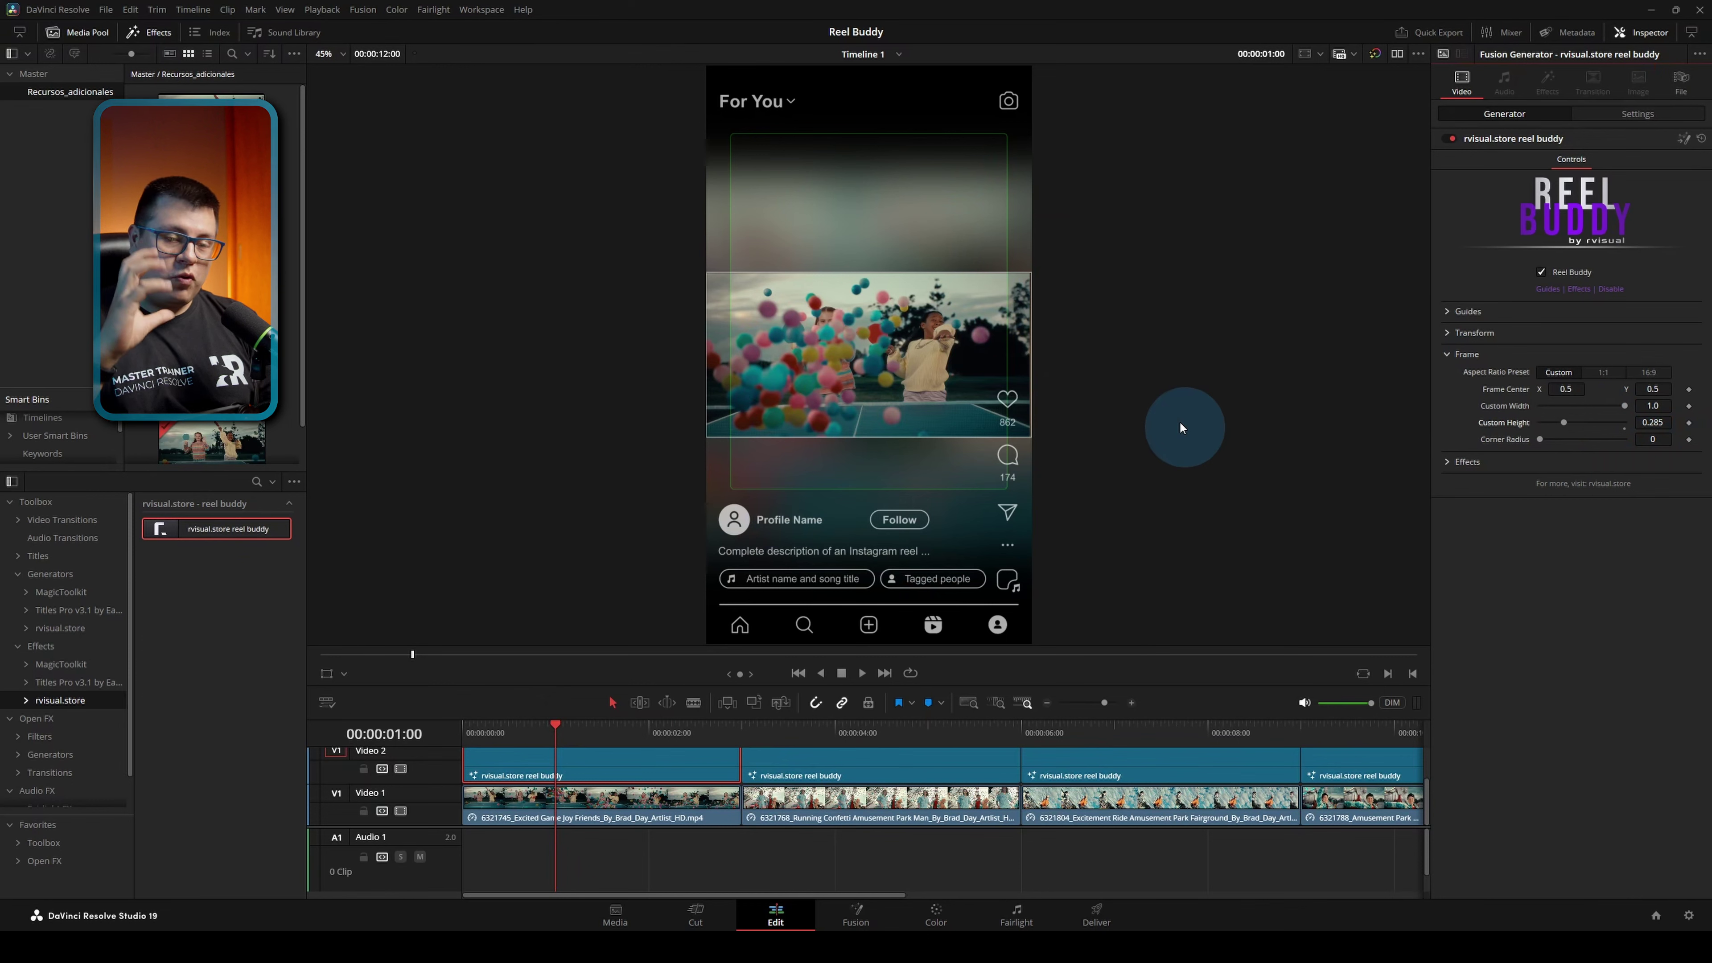
pyautogui.moveTo(1539, 439); pyautogui.dragTo(1591, 442)
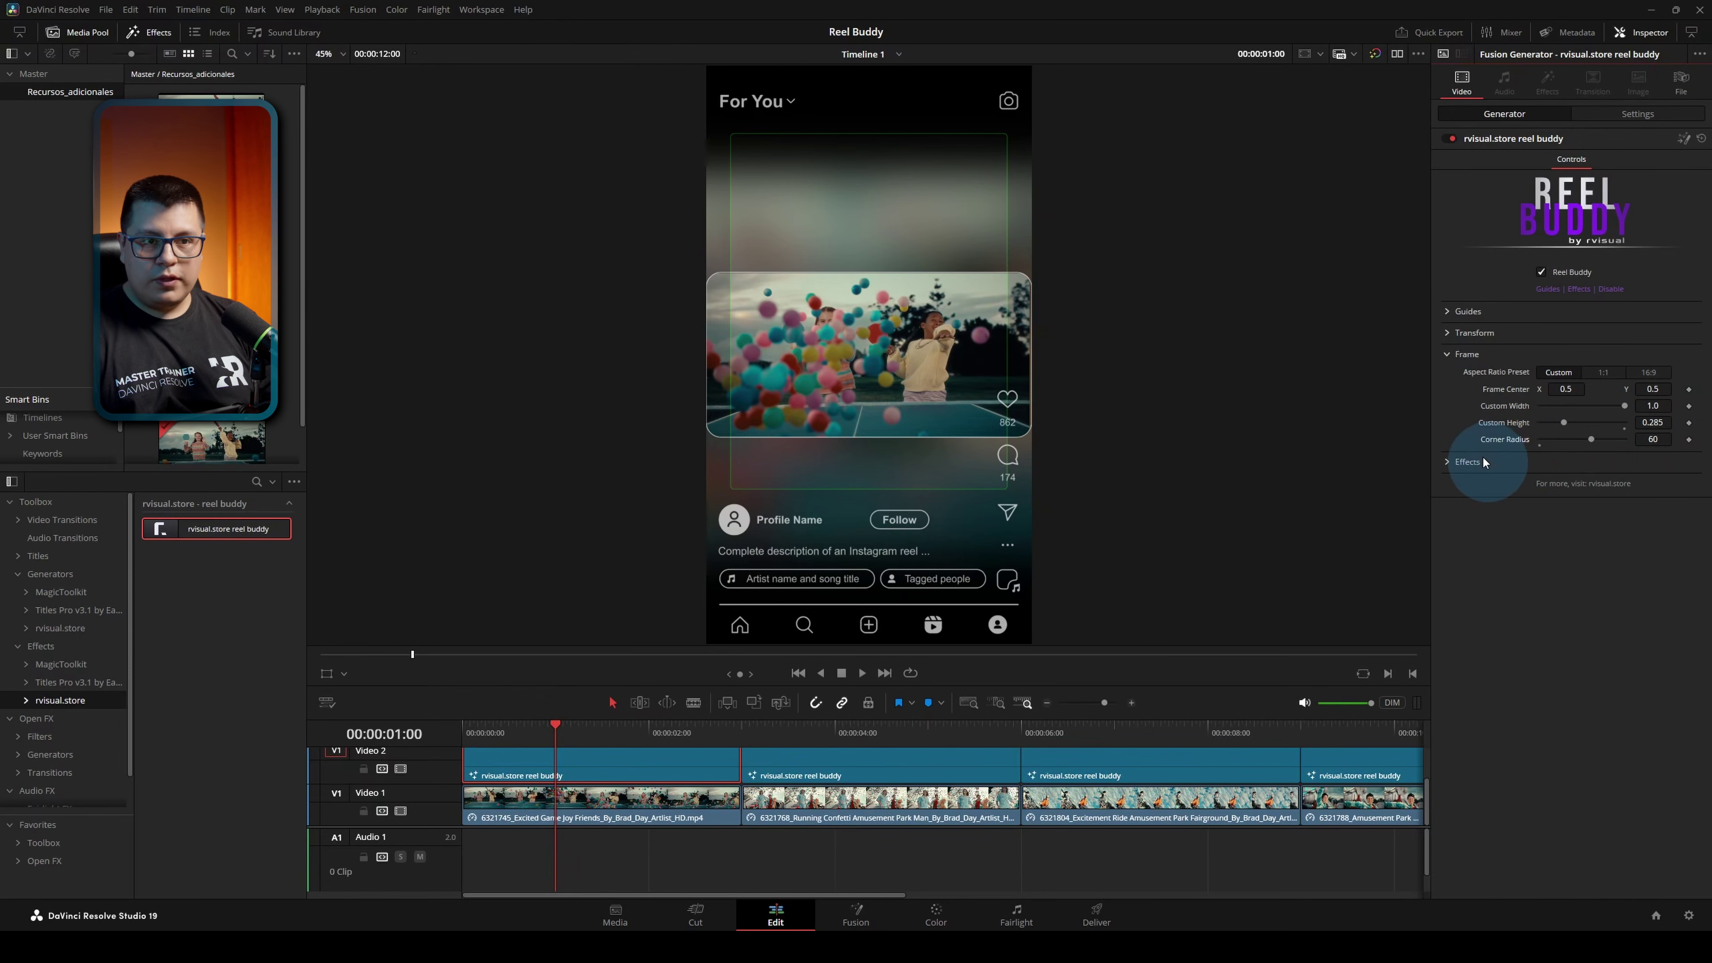
# Step: In the effects settings, try the vignette layer on Foreground, return it to Background, and lower the vignette strength to 40
pyautogui.click(1449, 356)
pyautogui.click(1447, 376)
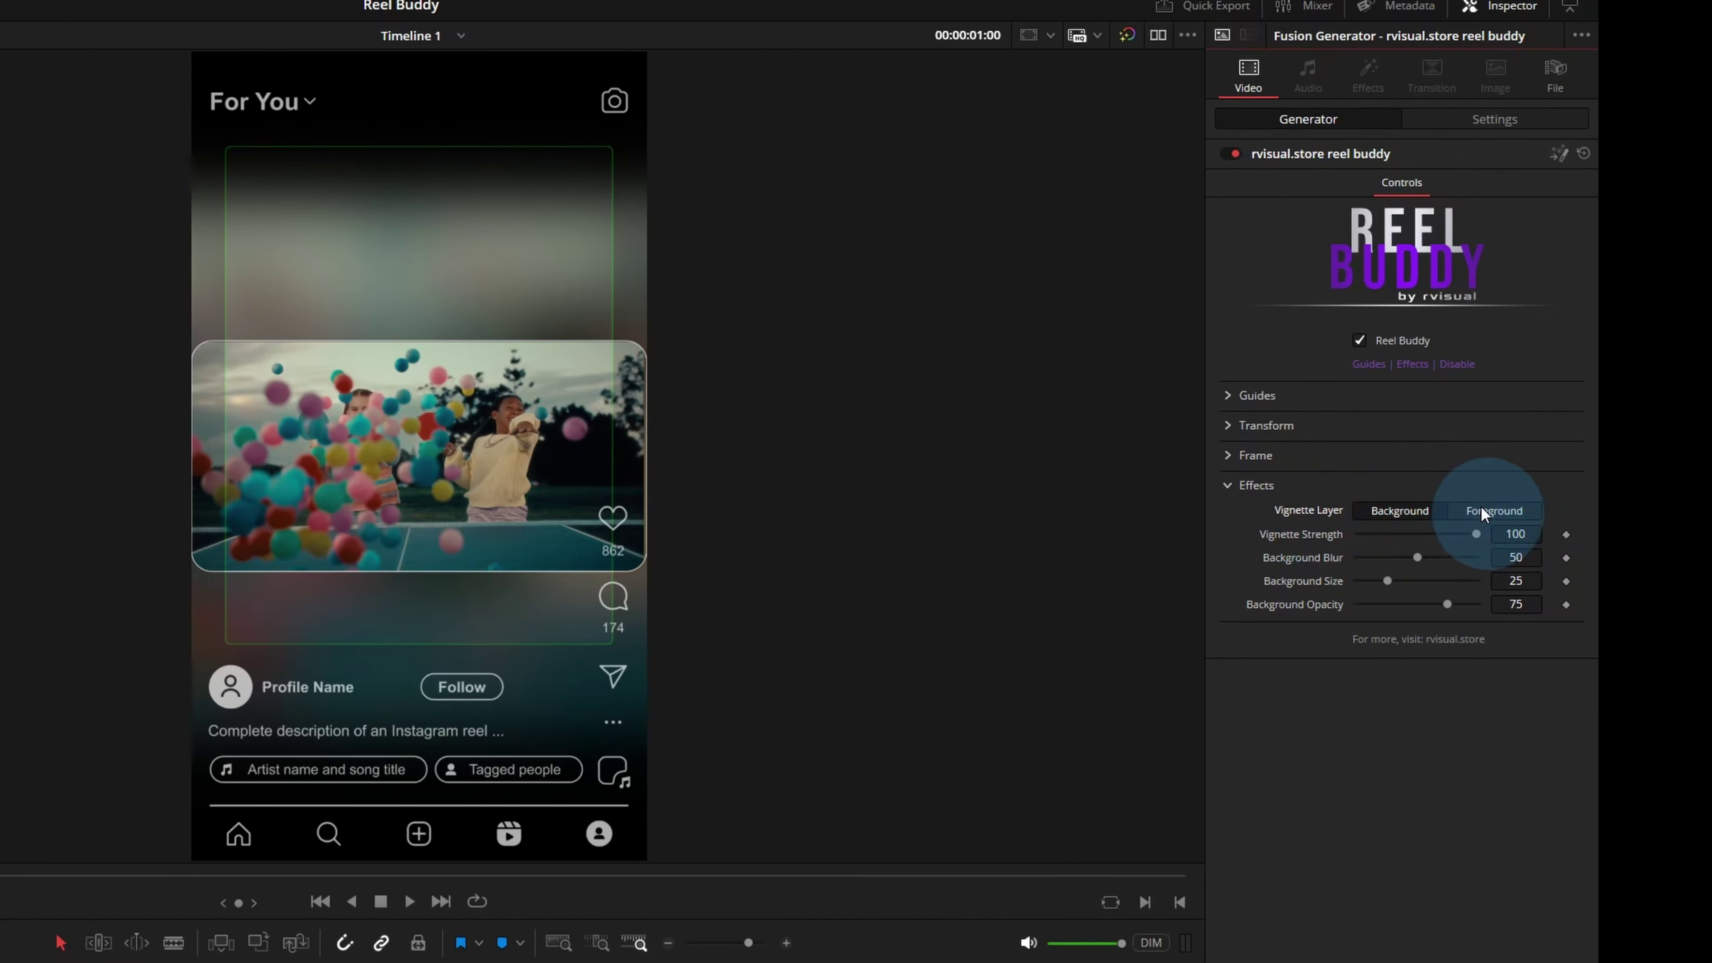
pyautogui.click(1629, 394)
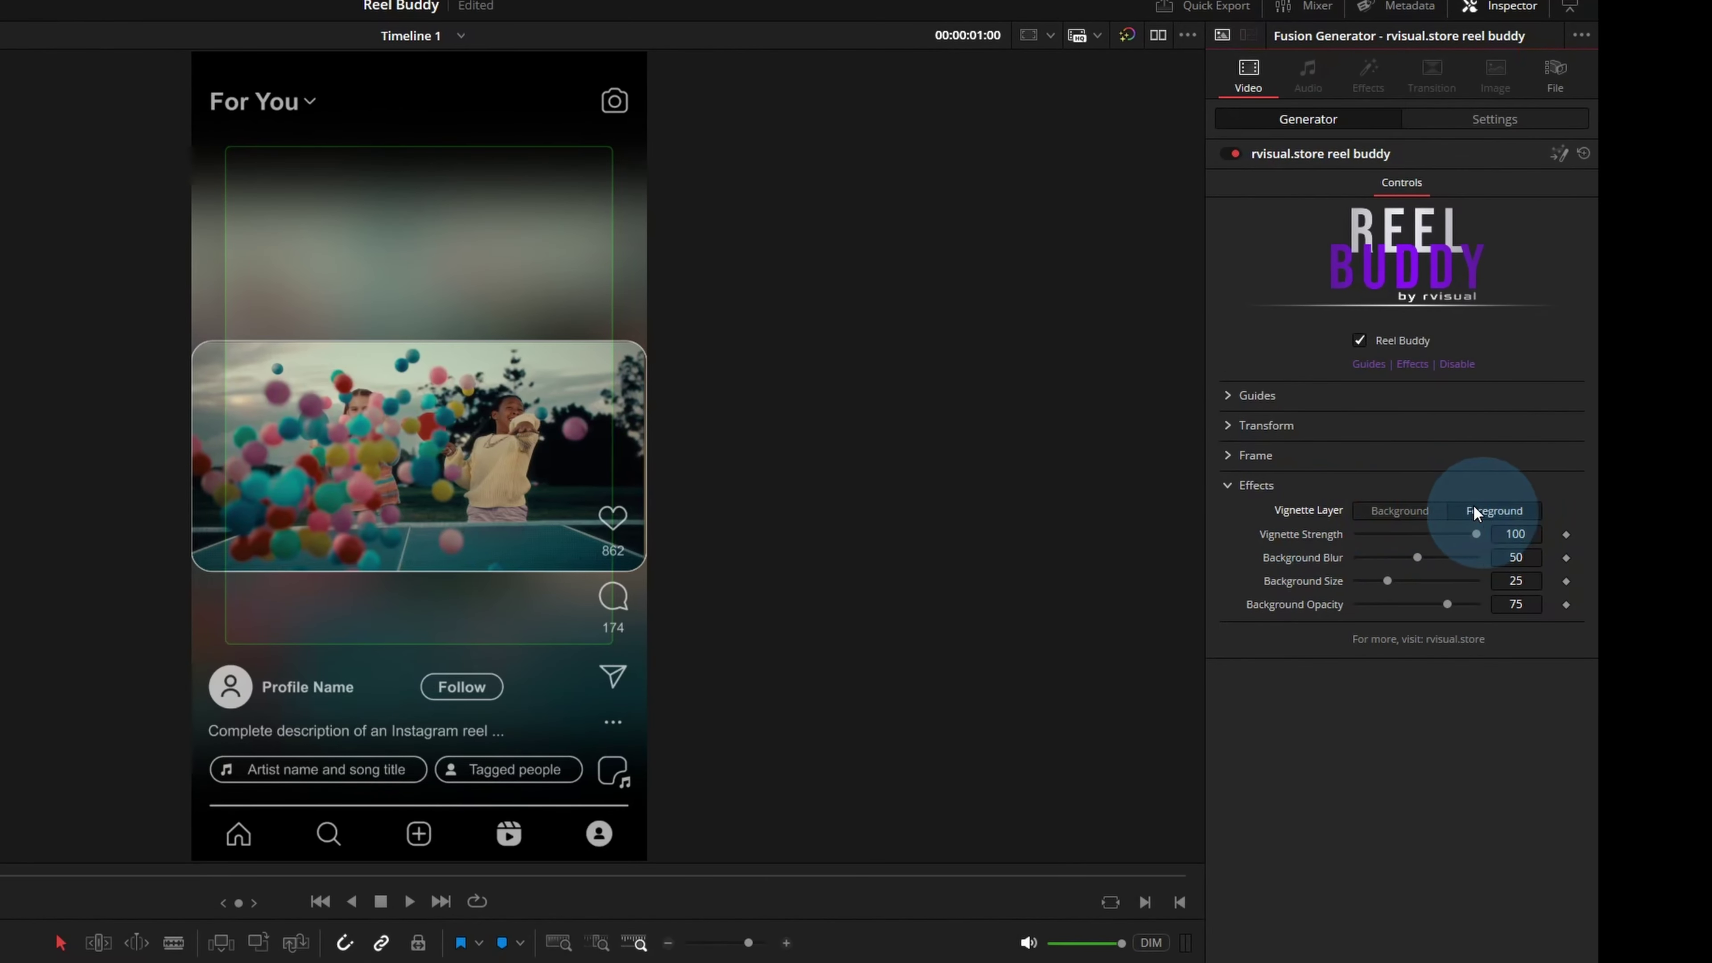
pyautogui.click(1412, 512)
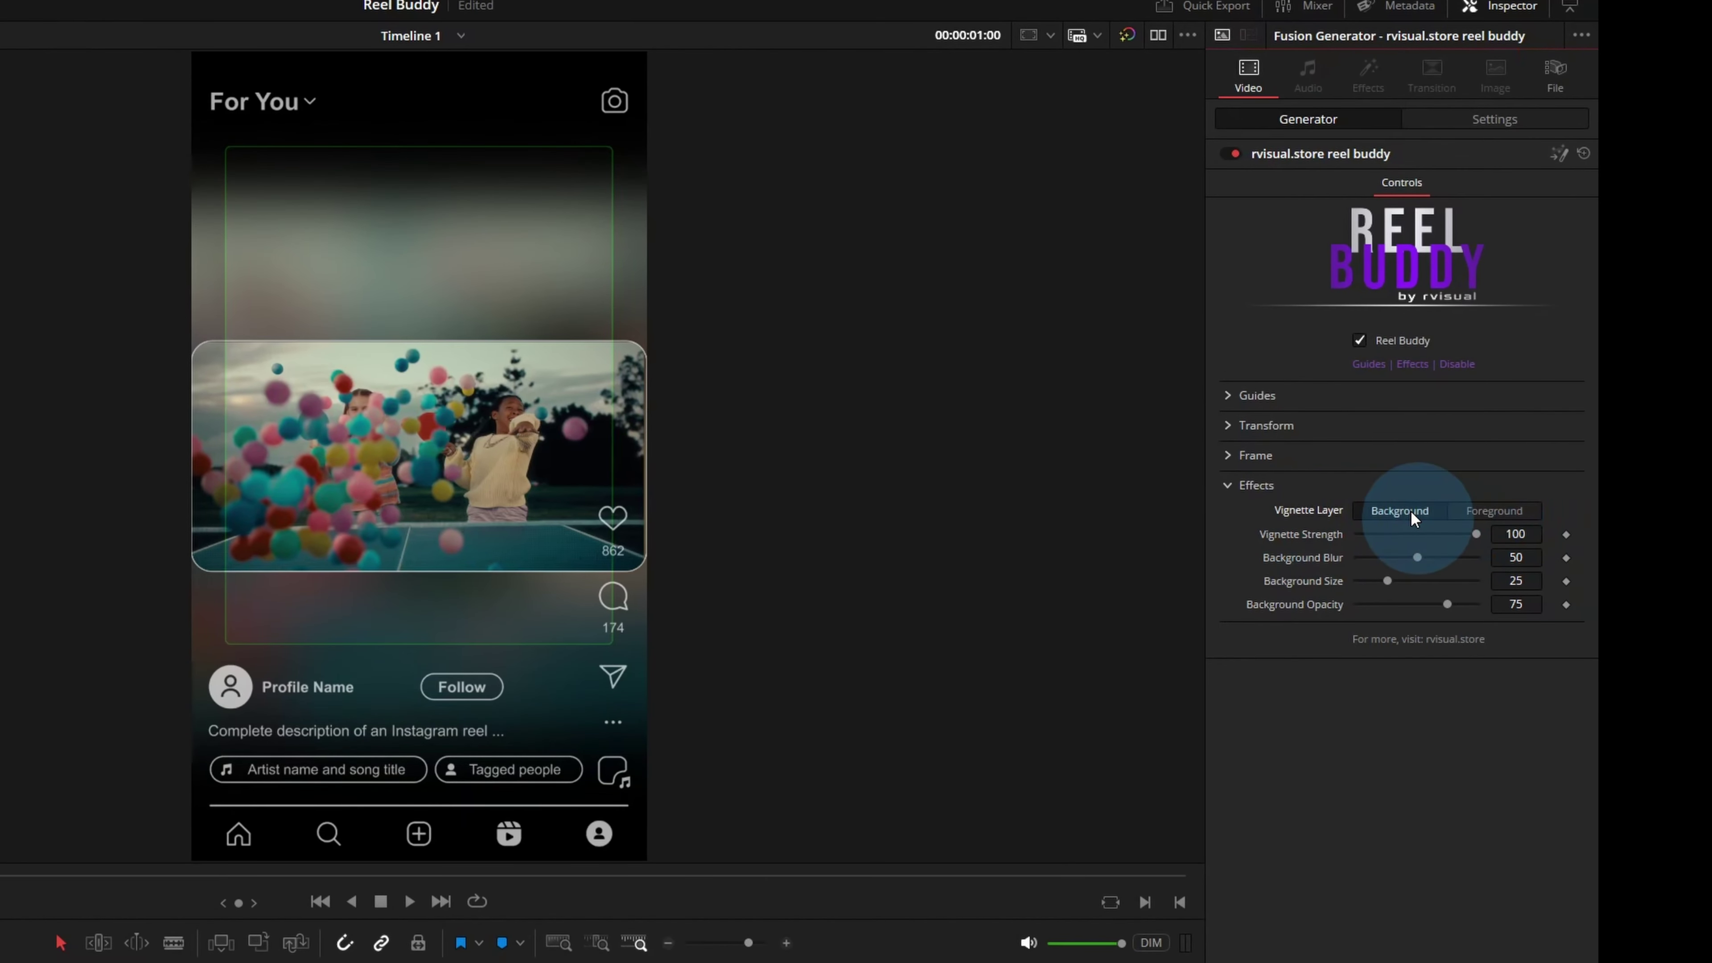
pyautogui.moveTo(1473, 535); pyautogui.dragTo(1403, 535)
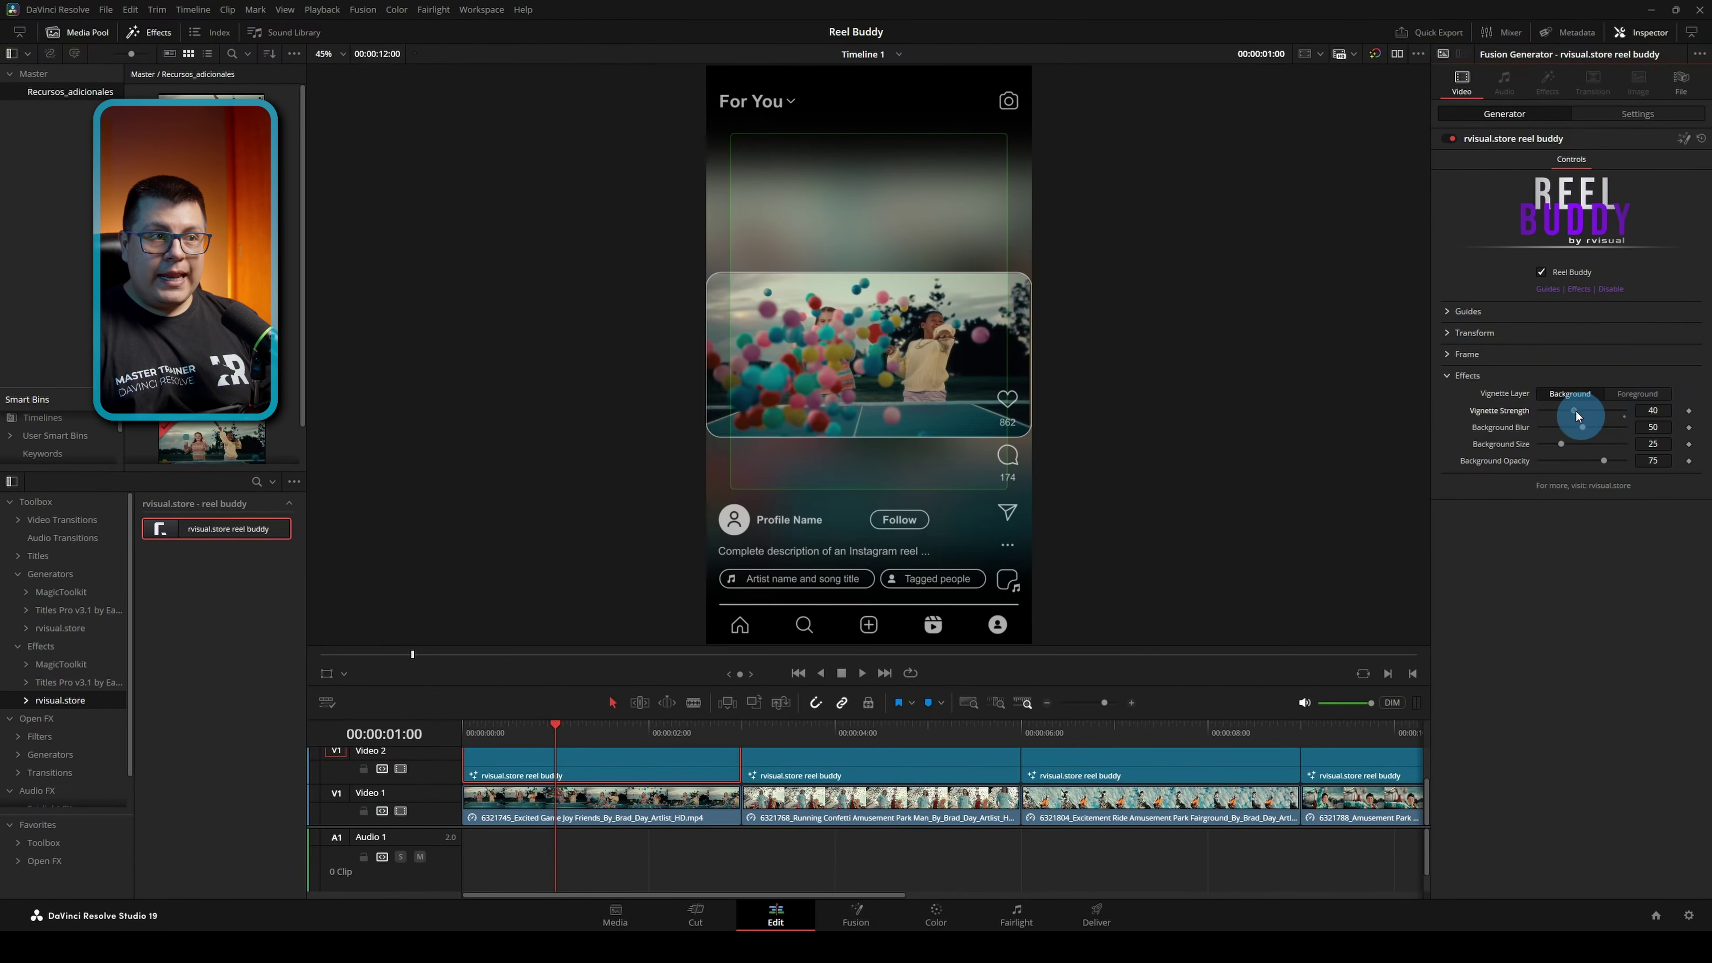
# Step: Set the background blur to 25, background size to 52 and background opacity to 34, previewing the clip from the start
pyautogui.moveTo(1577, 415)
pyautogui.mouseDown()
pyautogui.moveTo(1631, 413)
pyautogui.moveTo(1528, 419)
pyautogui.moveTo(1620, 403)
pyautogui.moveTo(1648, 421)
pyautogui.moveTo(1459, 431)
pyautogui.moveTo(1645, 432)
pyautogui.moveTo(1549, 446)
pyautogui.moveTo(1584, 447)
pyautogui.mouseUp()
pyautogui.moveTo(554, 727); pyautogui.dragTo(481, 730)
pyautogui.press('space')
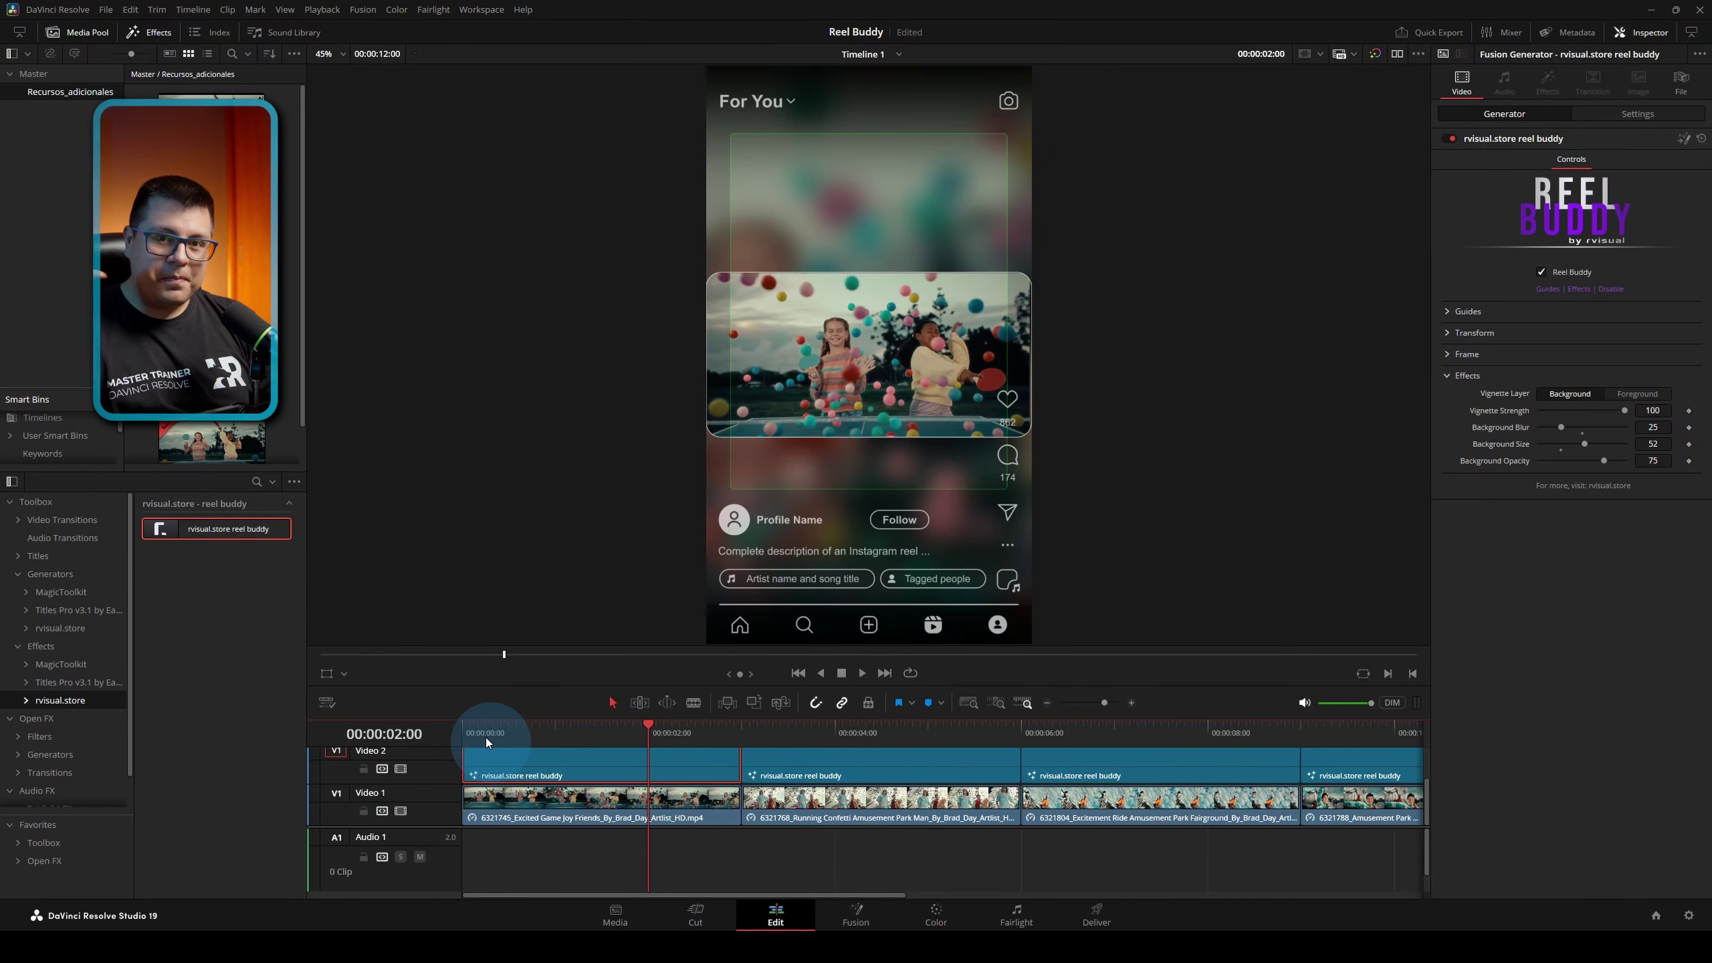
pyautogui.moveTo(1604, 461); pyautogui.dragTo(1568, 464)
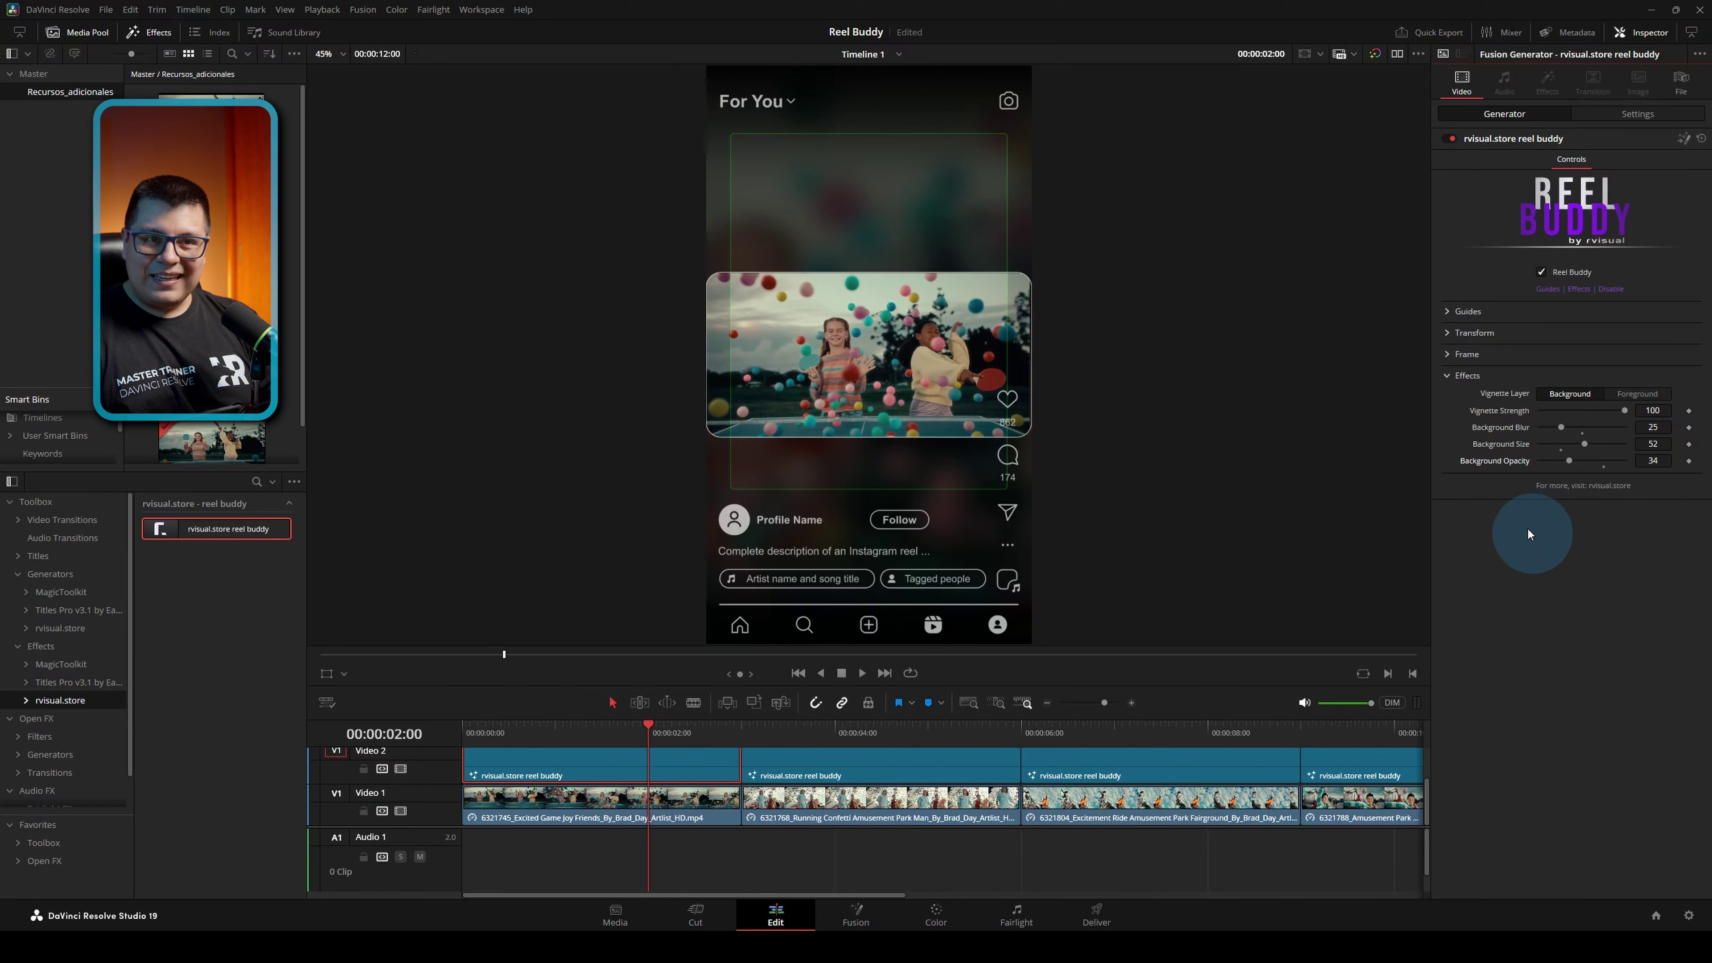
# Step: Compare the frame with the Reel Buddy guides hidden and the generator clip disabled and enabled, and show the guides again
pyautogui.click(1542, 272)
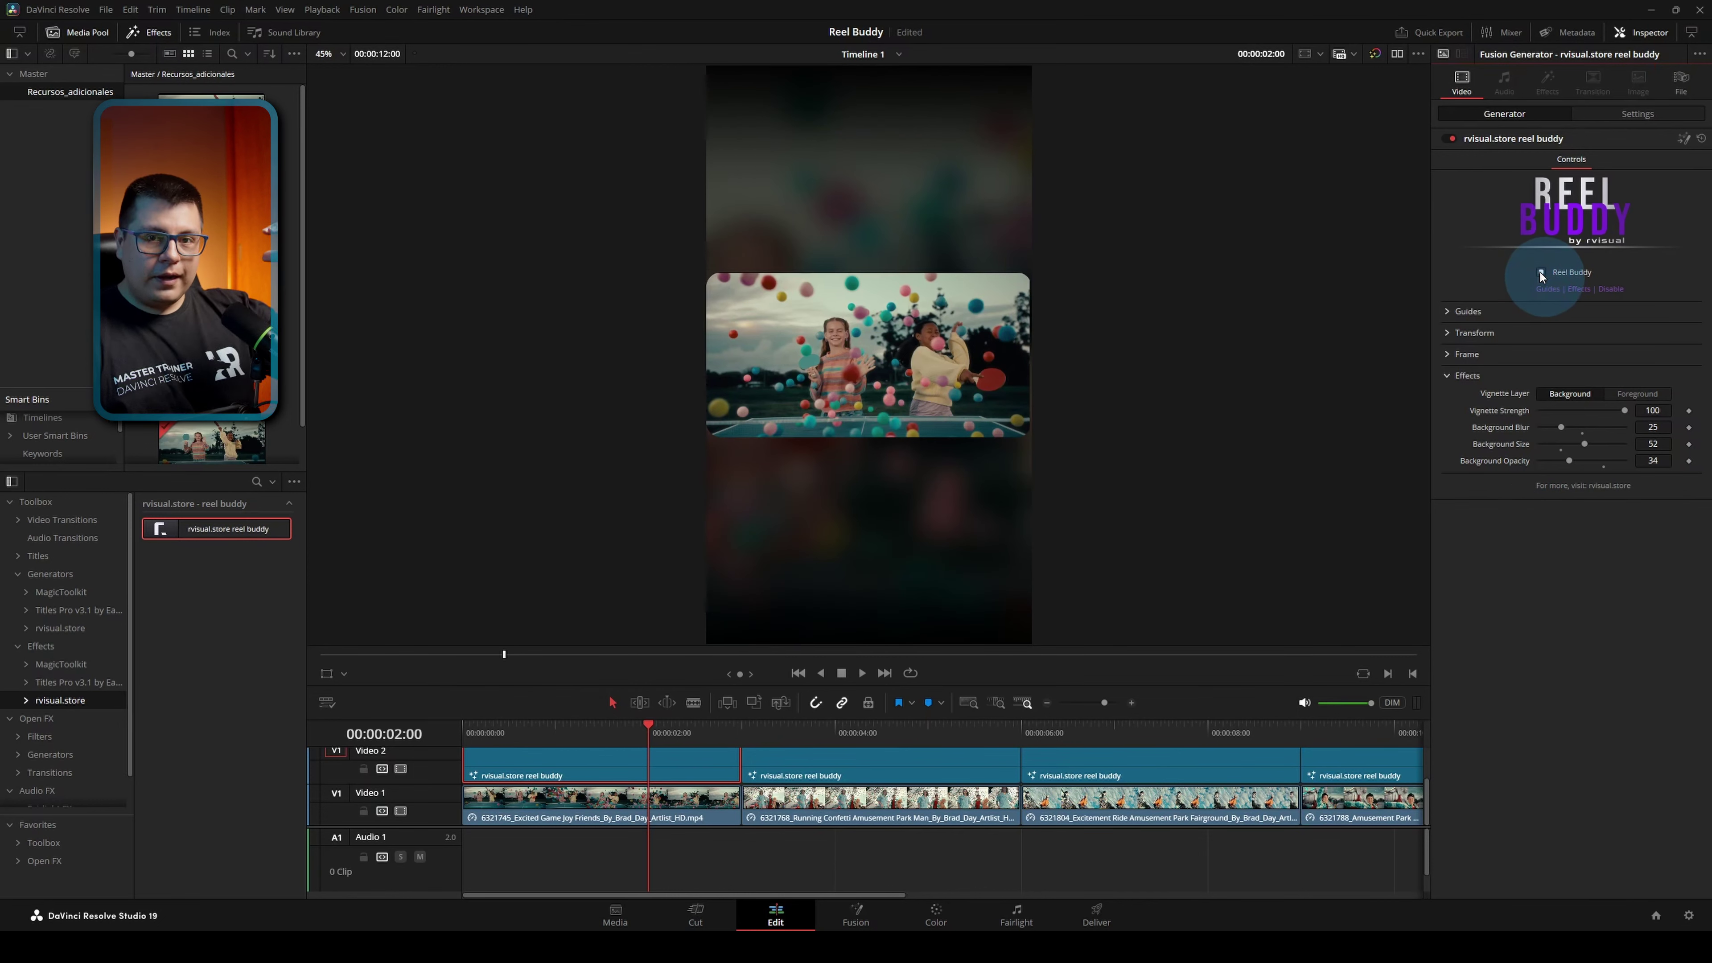
pyautogui.press('d')
pyautogui.press('d')
pyautogui.press('d')
pyautogui.press('d')
pyautogui.press('d')
pyautogui.press('d')
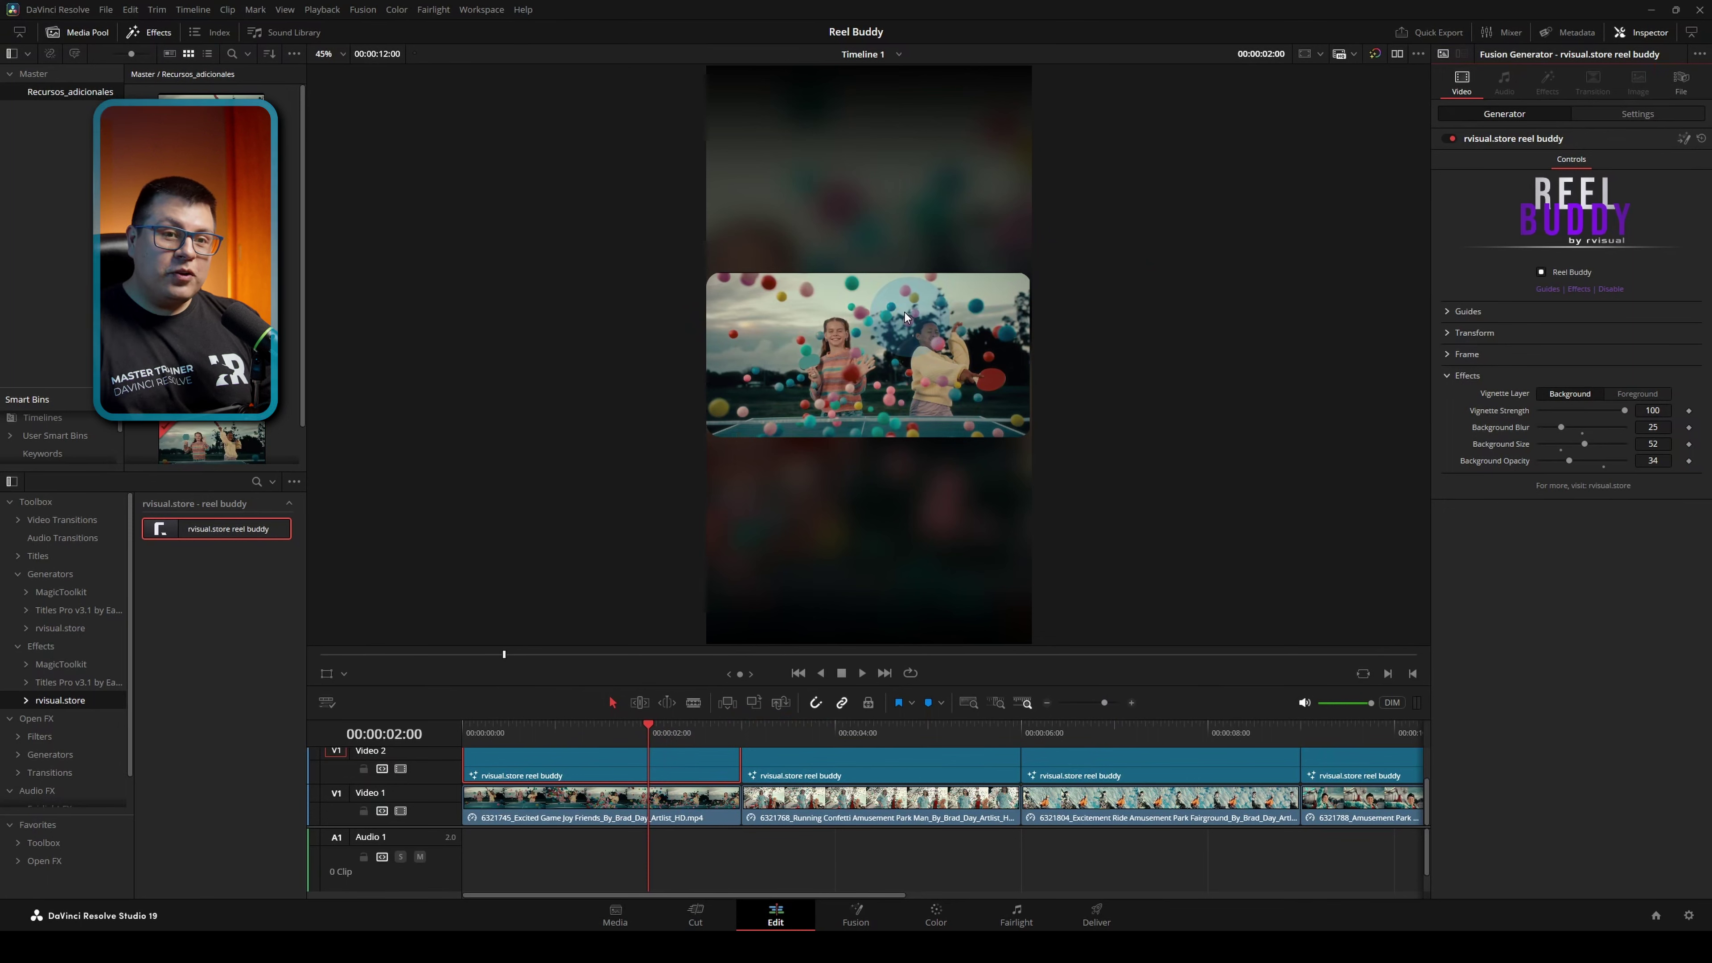
pyautogui.click(1540, 273)
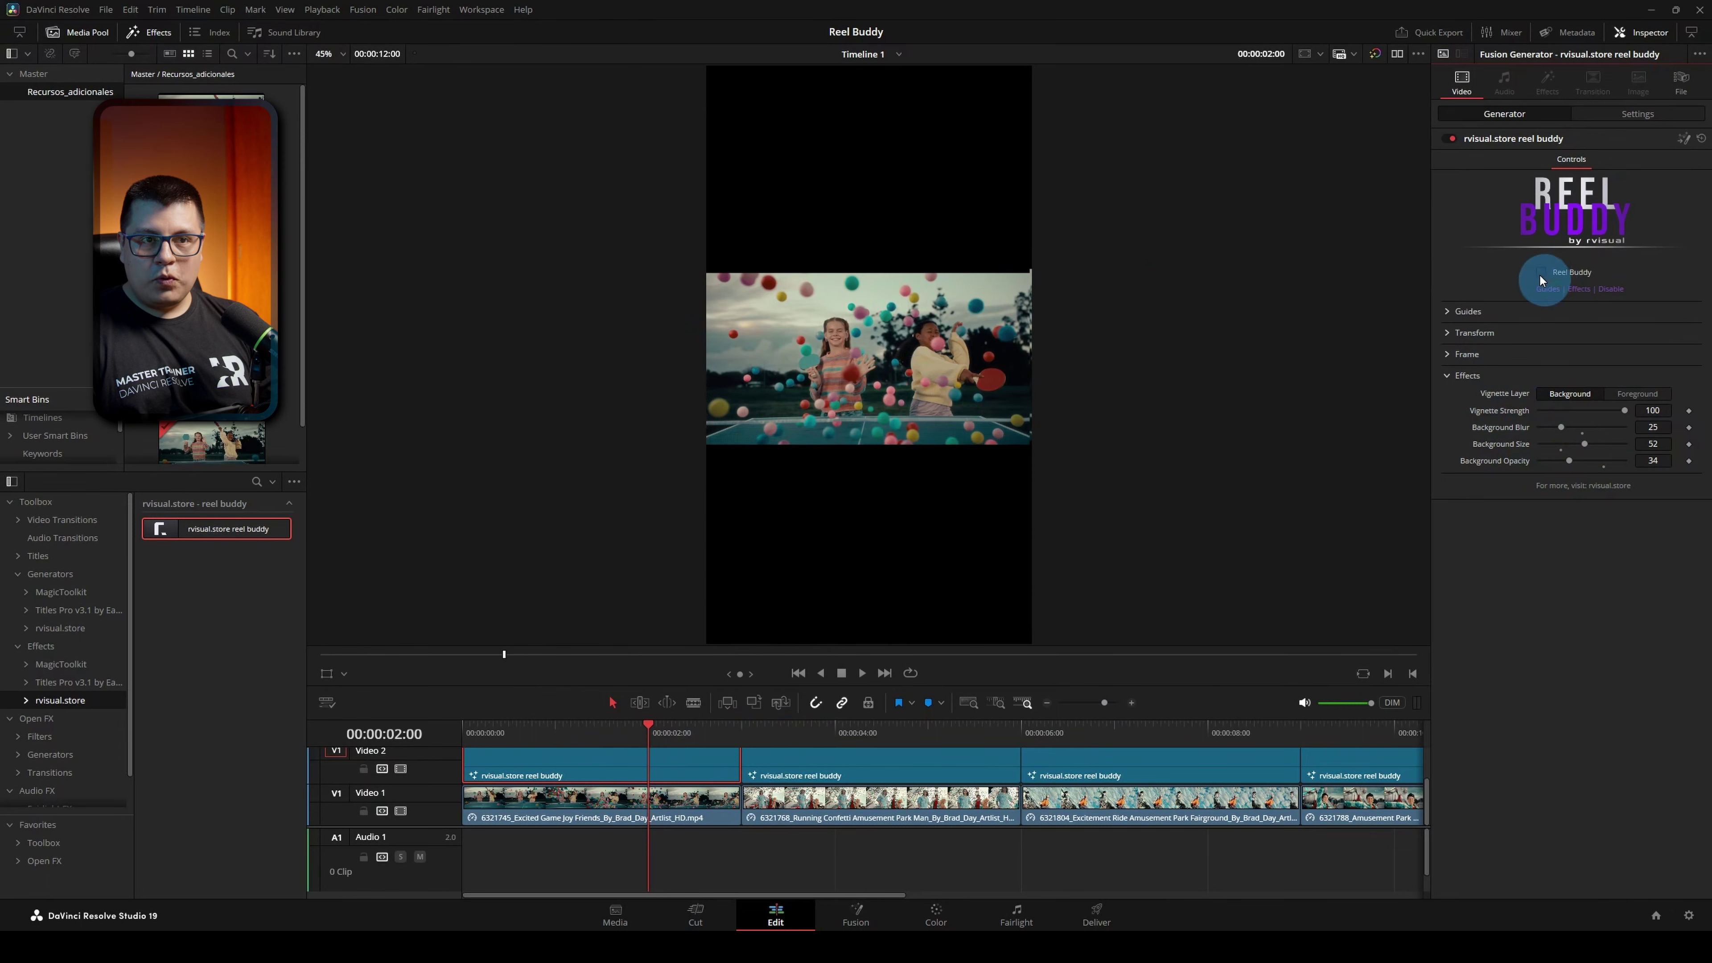
# Step: Try the YouTube, Facebook and Instagram overlays in the guide settings and choose TikTok as the social media
pyautogui.click(1454, 314)
pyautogui.click(1541, 330)
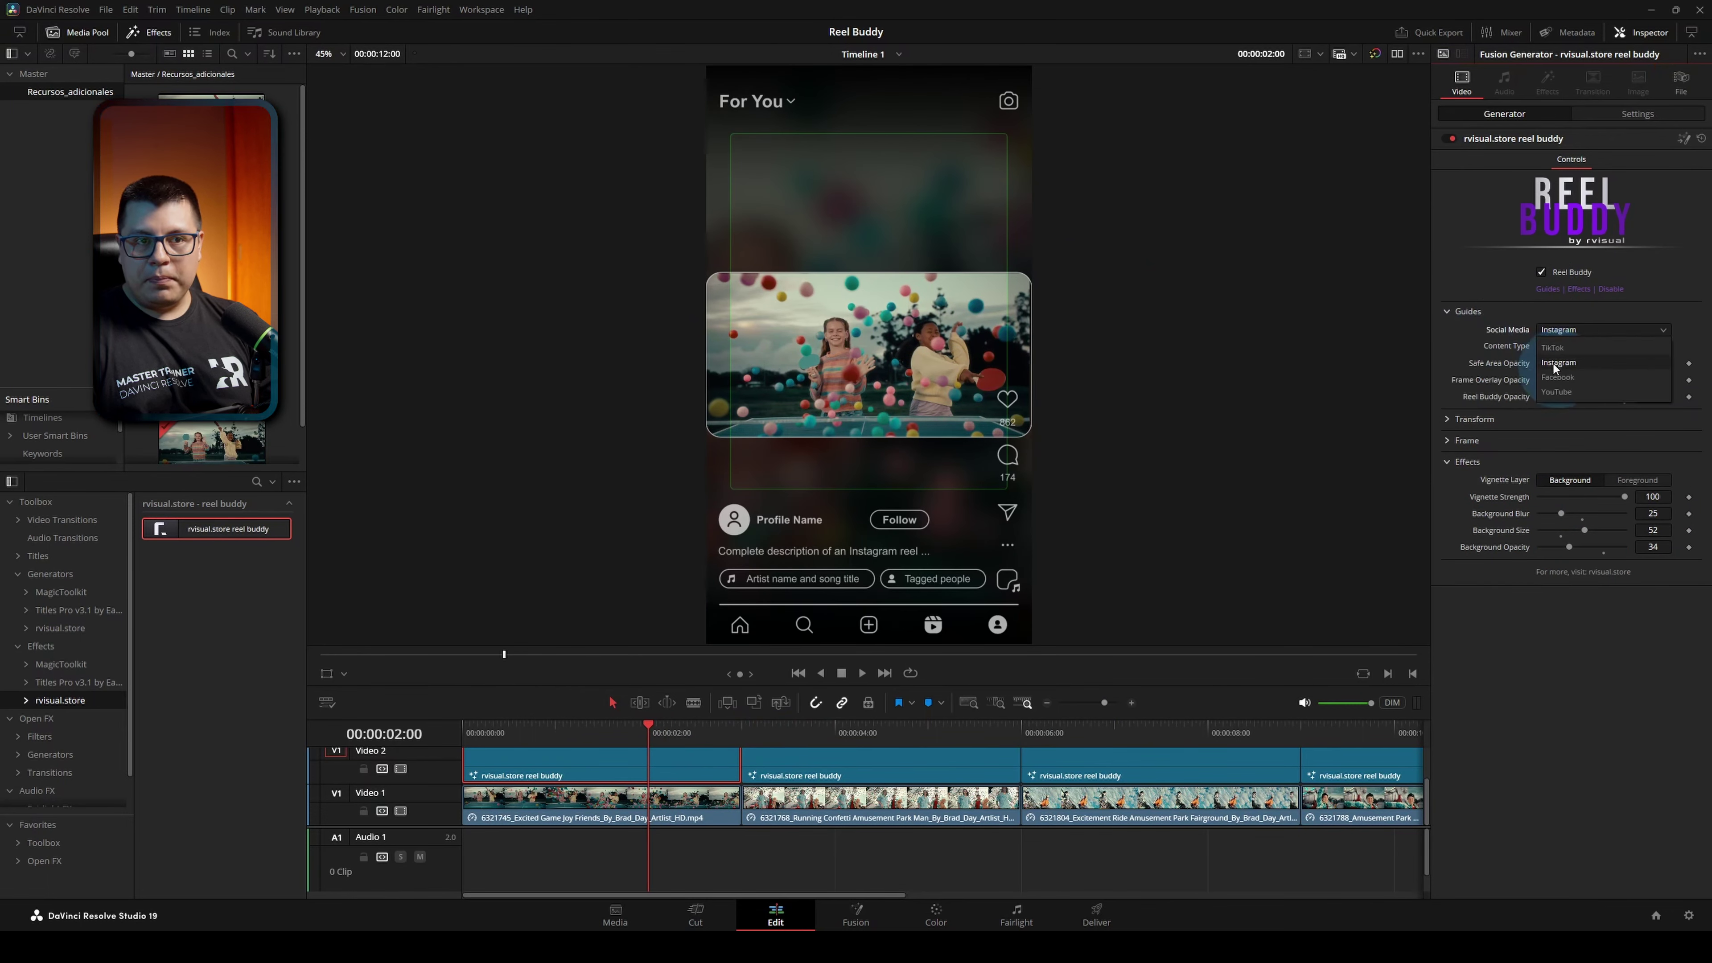
pyautogui.click(1555, 393)
pyautogui.click(1551, 330)
pyautogui.click(1556, 377)
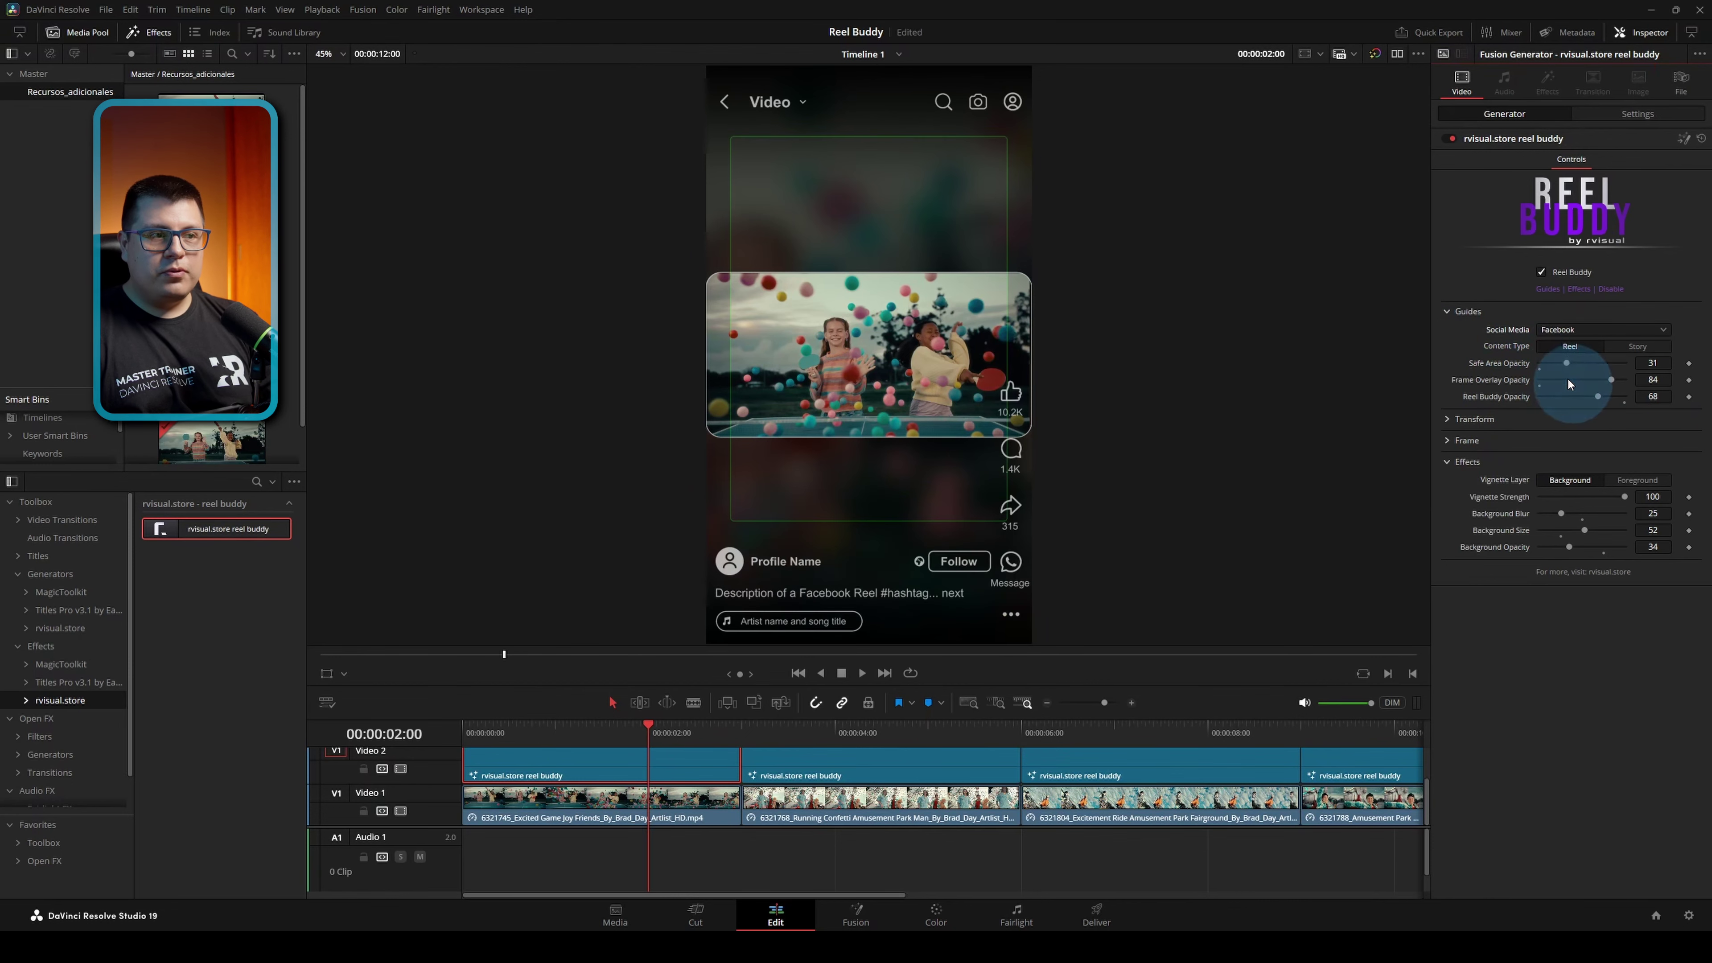
pyautogui.click(1564, 330)
pyautogui.click(1562, 348)
pyautogui.click(1564, 330)
pyautogui.click(1570, 363)
pyautogui.click(1563, 330)
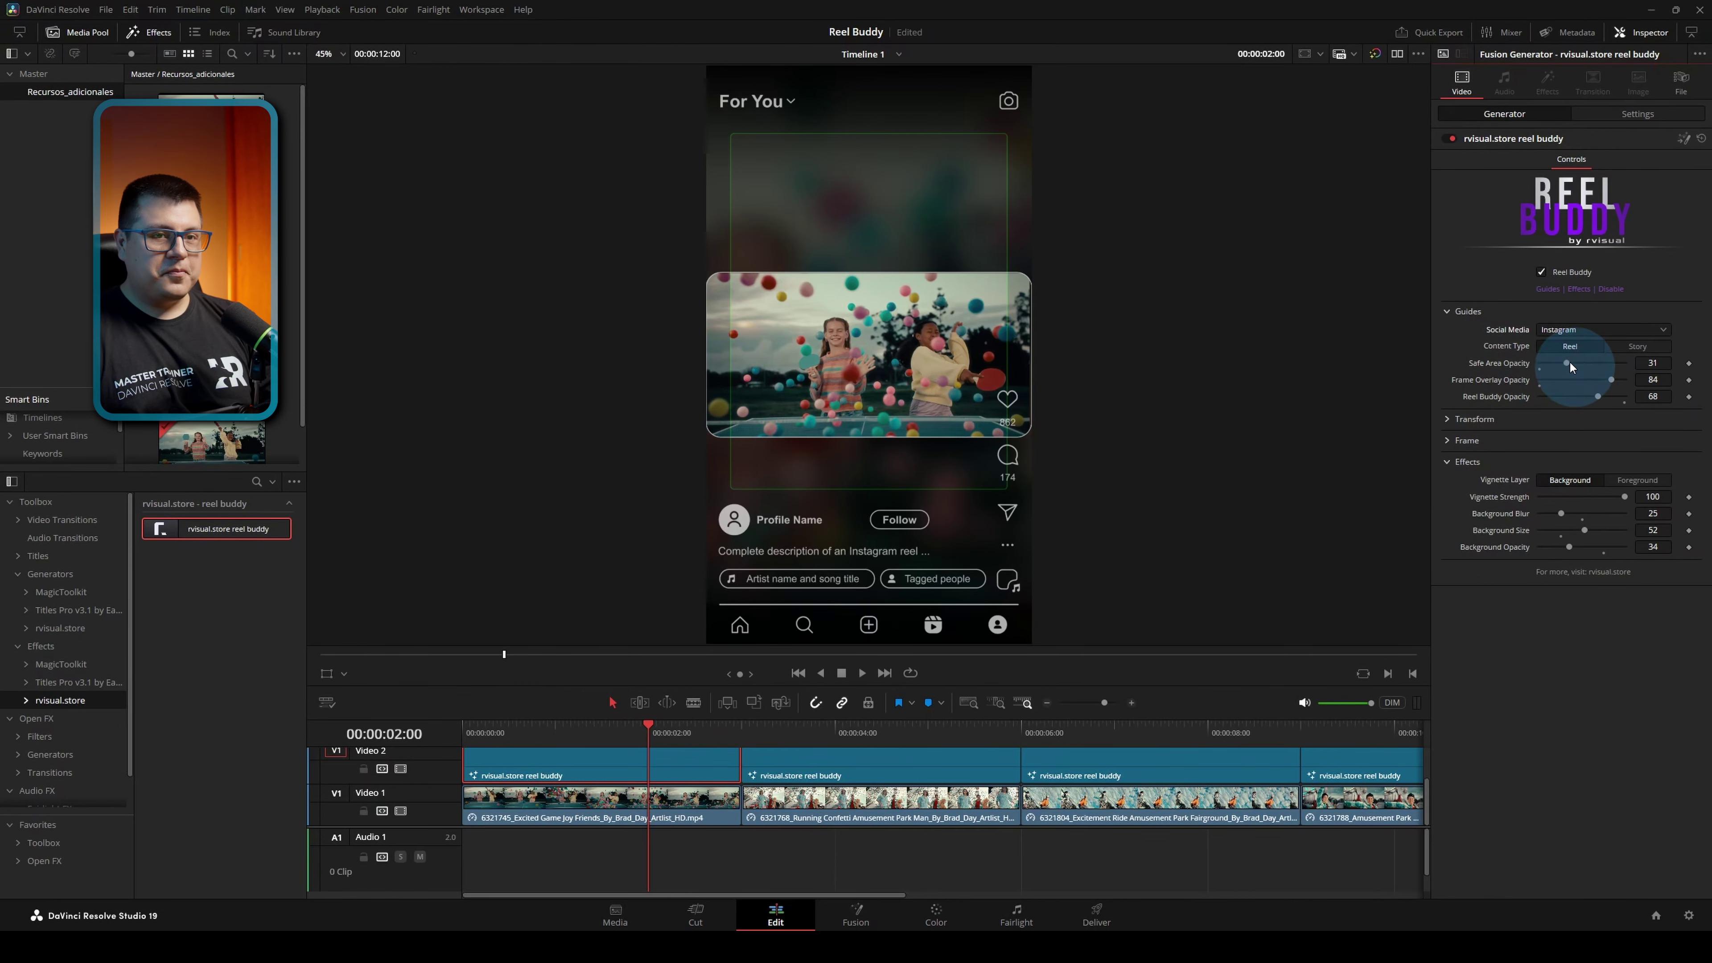
pyautogui.click(1574, 351)
# Step: Replace the other three reel buddy clips on Video 2 with copies of the configured first one
pyautogui.scroll(-3, 699, 769)
pyautogui.click(728, 742)
pyautogui.click(732, 750)
pyautogui.scroll(-2, 722, 775)
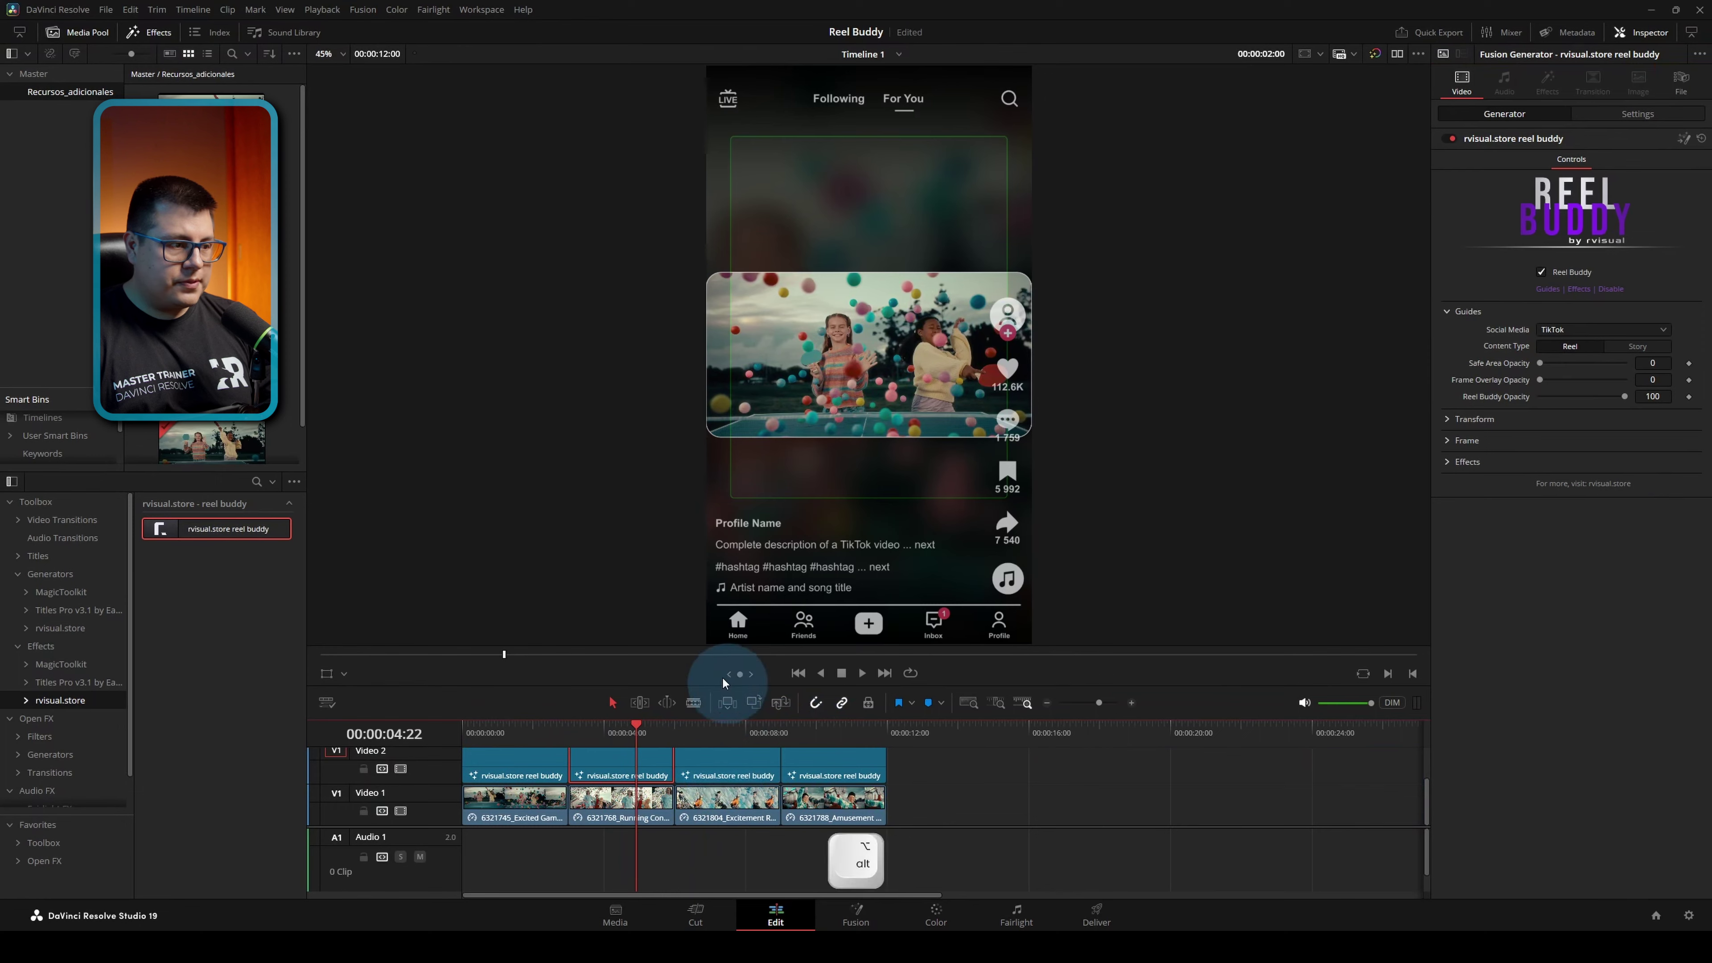
pyautogui.moveTo(721, 685); pyautogui.dragTo(722, 572)
pyautogui.click(530, 708)
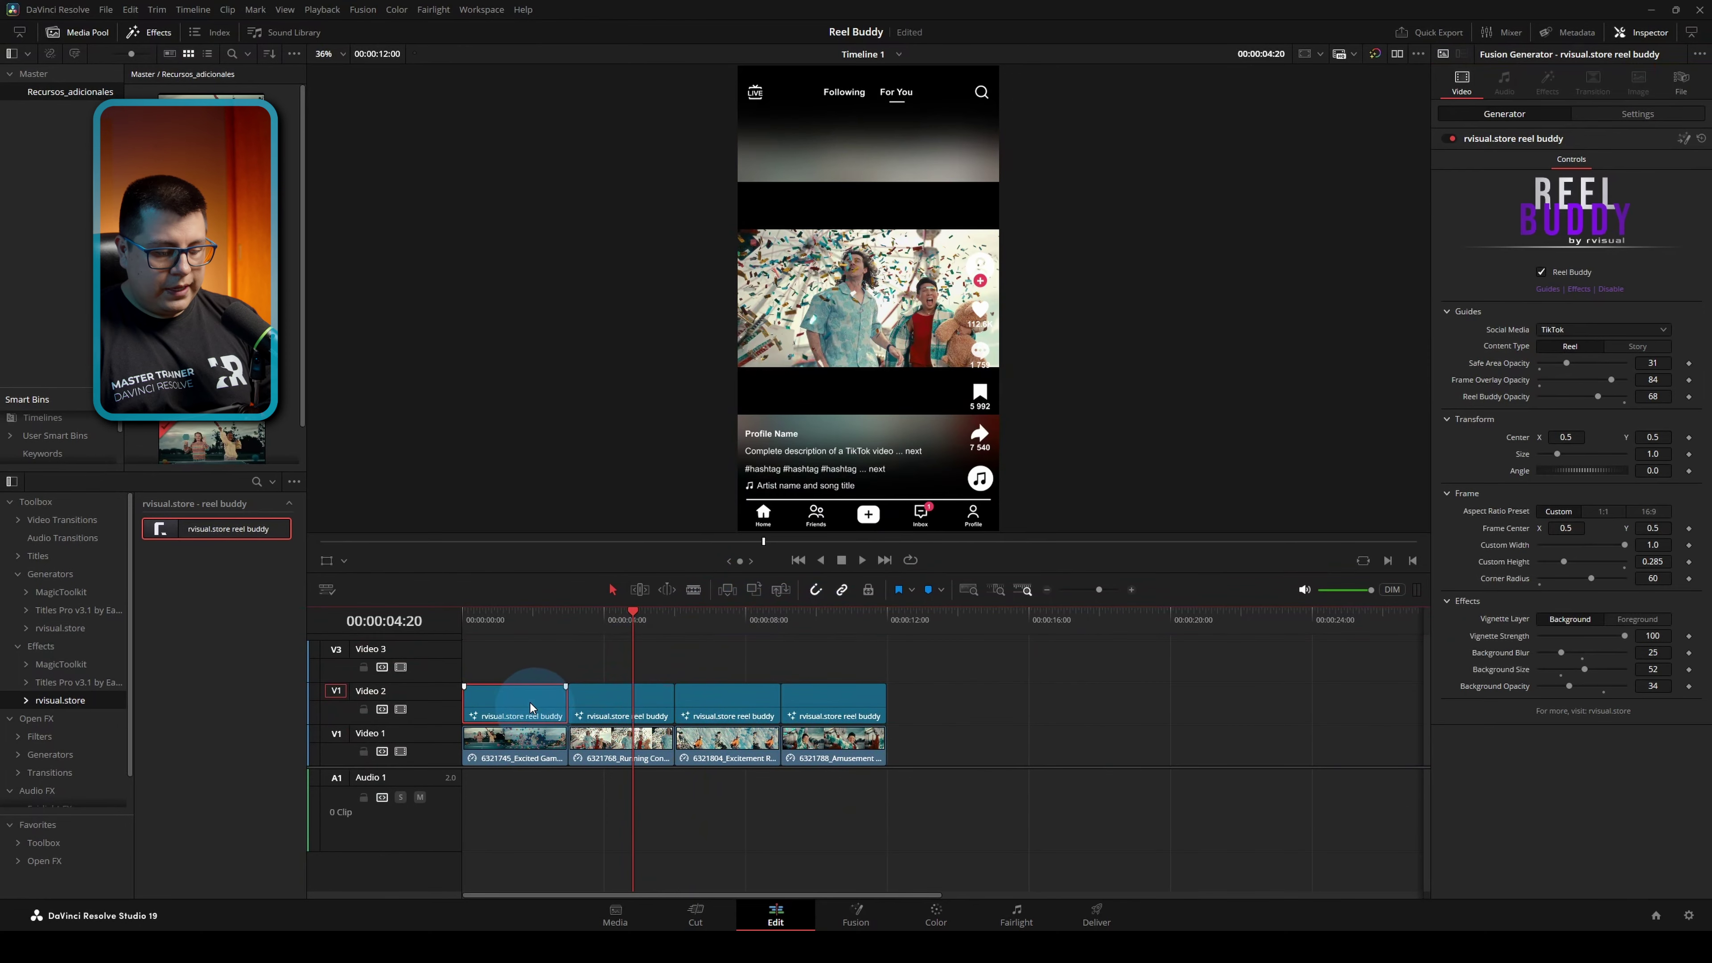
pyautogui.moveTo(530, 708); pyautogui.dragTo(651, 683)
pyautogui.moveTo(950, 680); pyautogui.dragTo(624, 712)
pyautogui.hotkey('ctrl', 'x')
pyautogui.moveTo(629, 712); pyautogui.dragTo(835, 705)
# Step: Play the timeline from the start at increased speed to review the effect on all four clips
pyautogui.click(478, 620)
pyautogui.press('space')
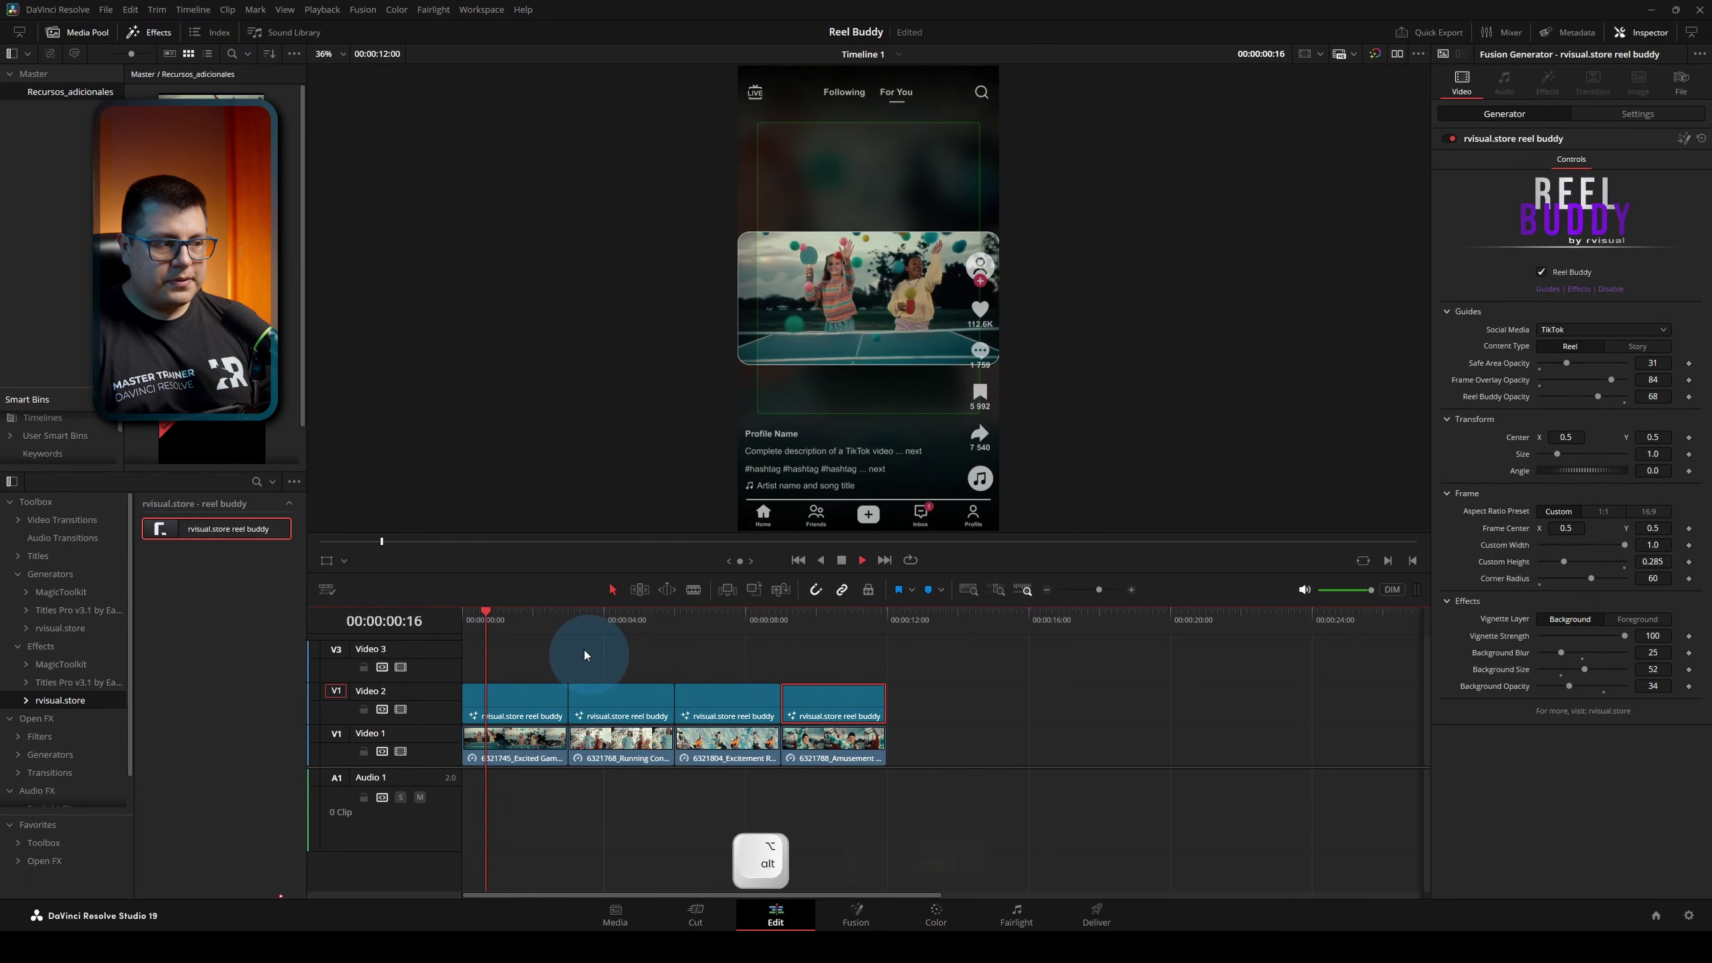
pyautogui.press('l')
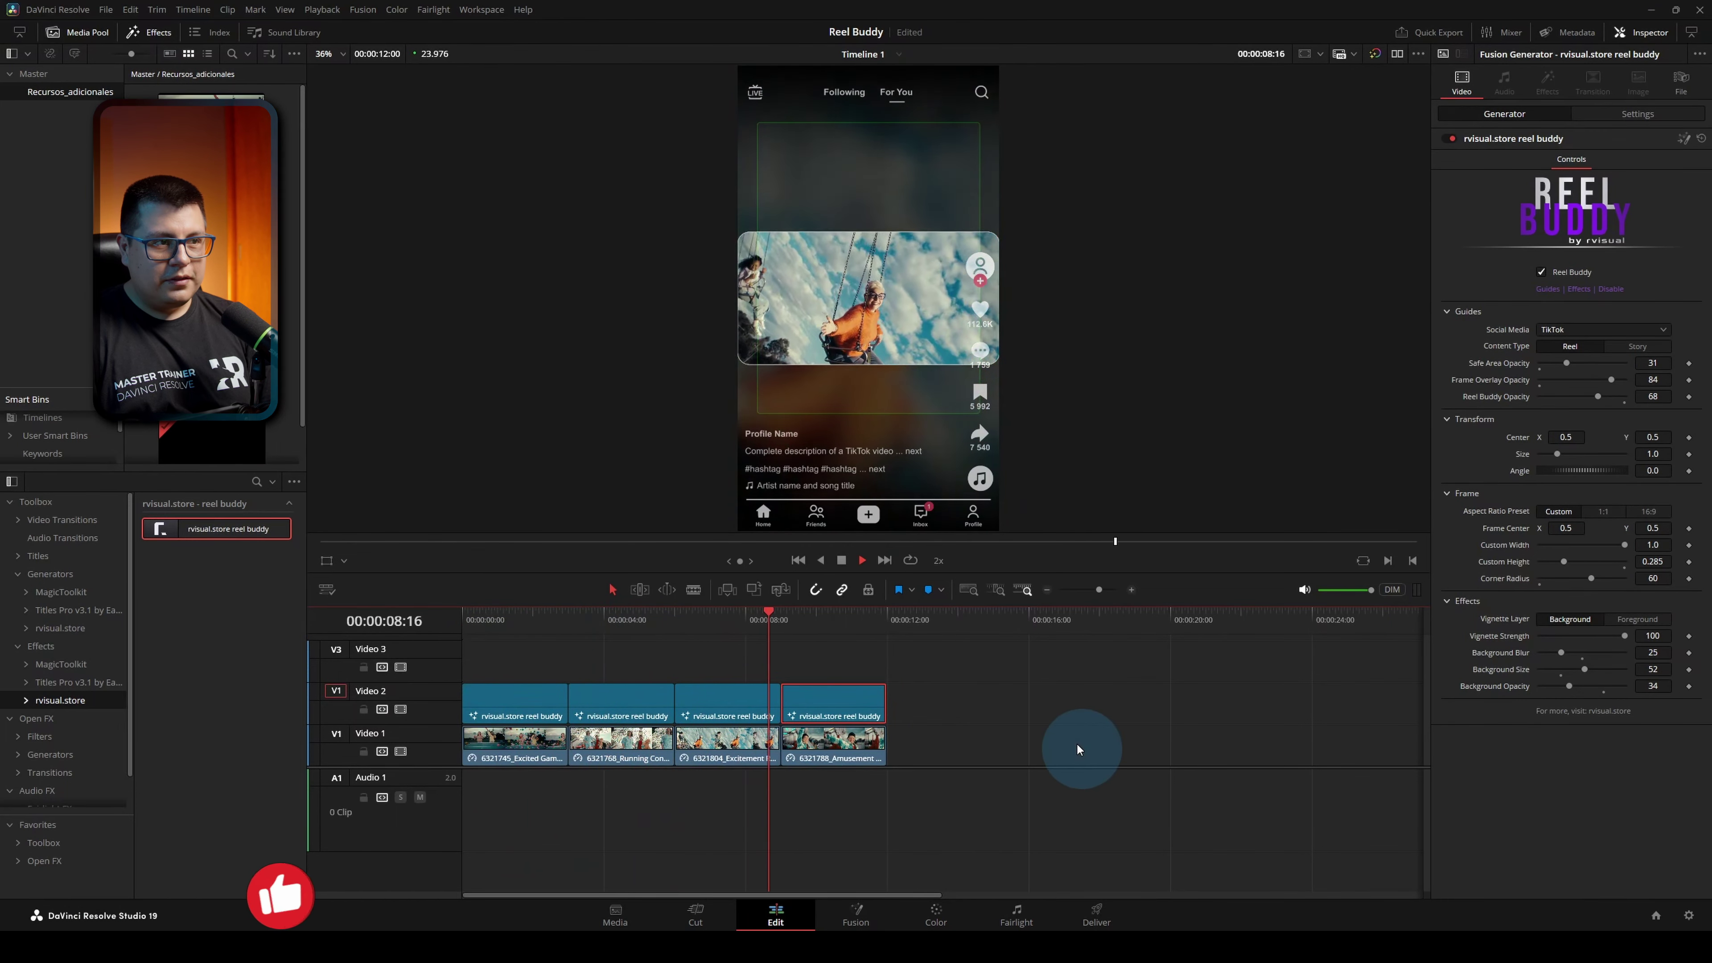
pyautogui.press('space')
pyautogui.press('k')
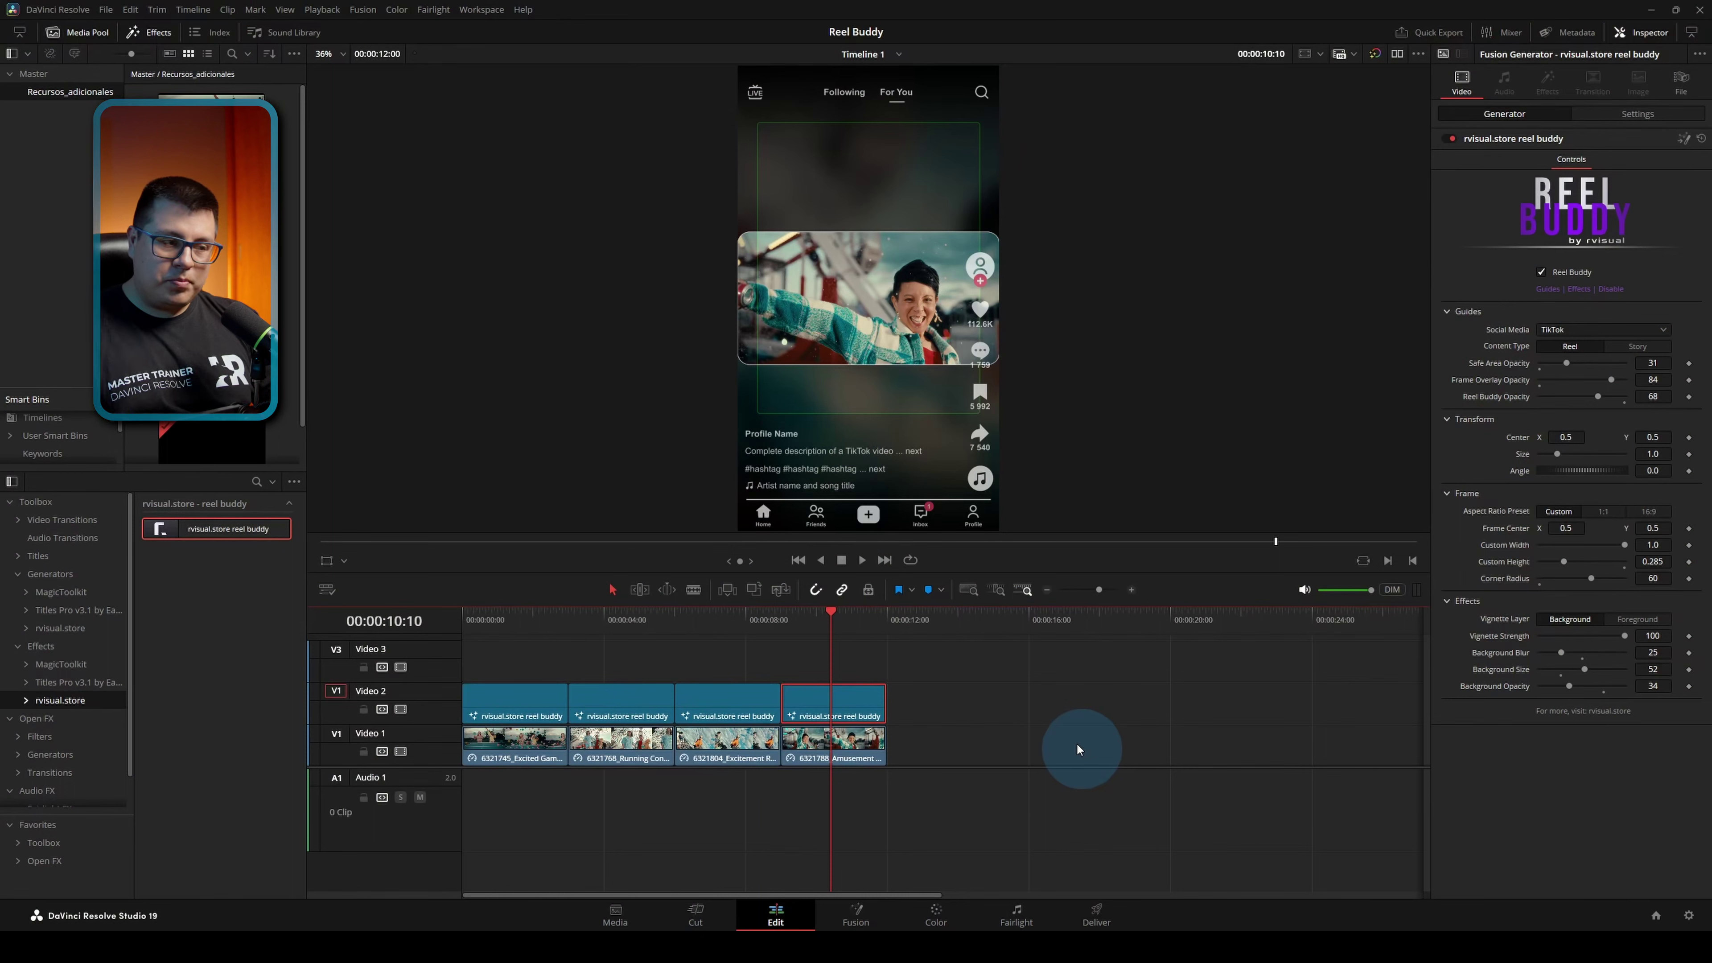
# Step: Duplicate the four Video 1 clips after the originals and copy a reel buddy clip above the first duplicate
pyautogui.moveTo(1011, 820); pyautogui.dragTo(974, 692)
pyautogui.click(948, 636)
pyautogui.click(964, 702)
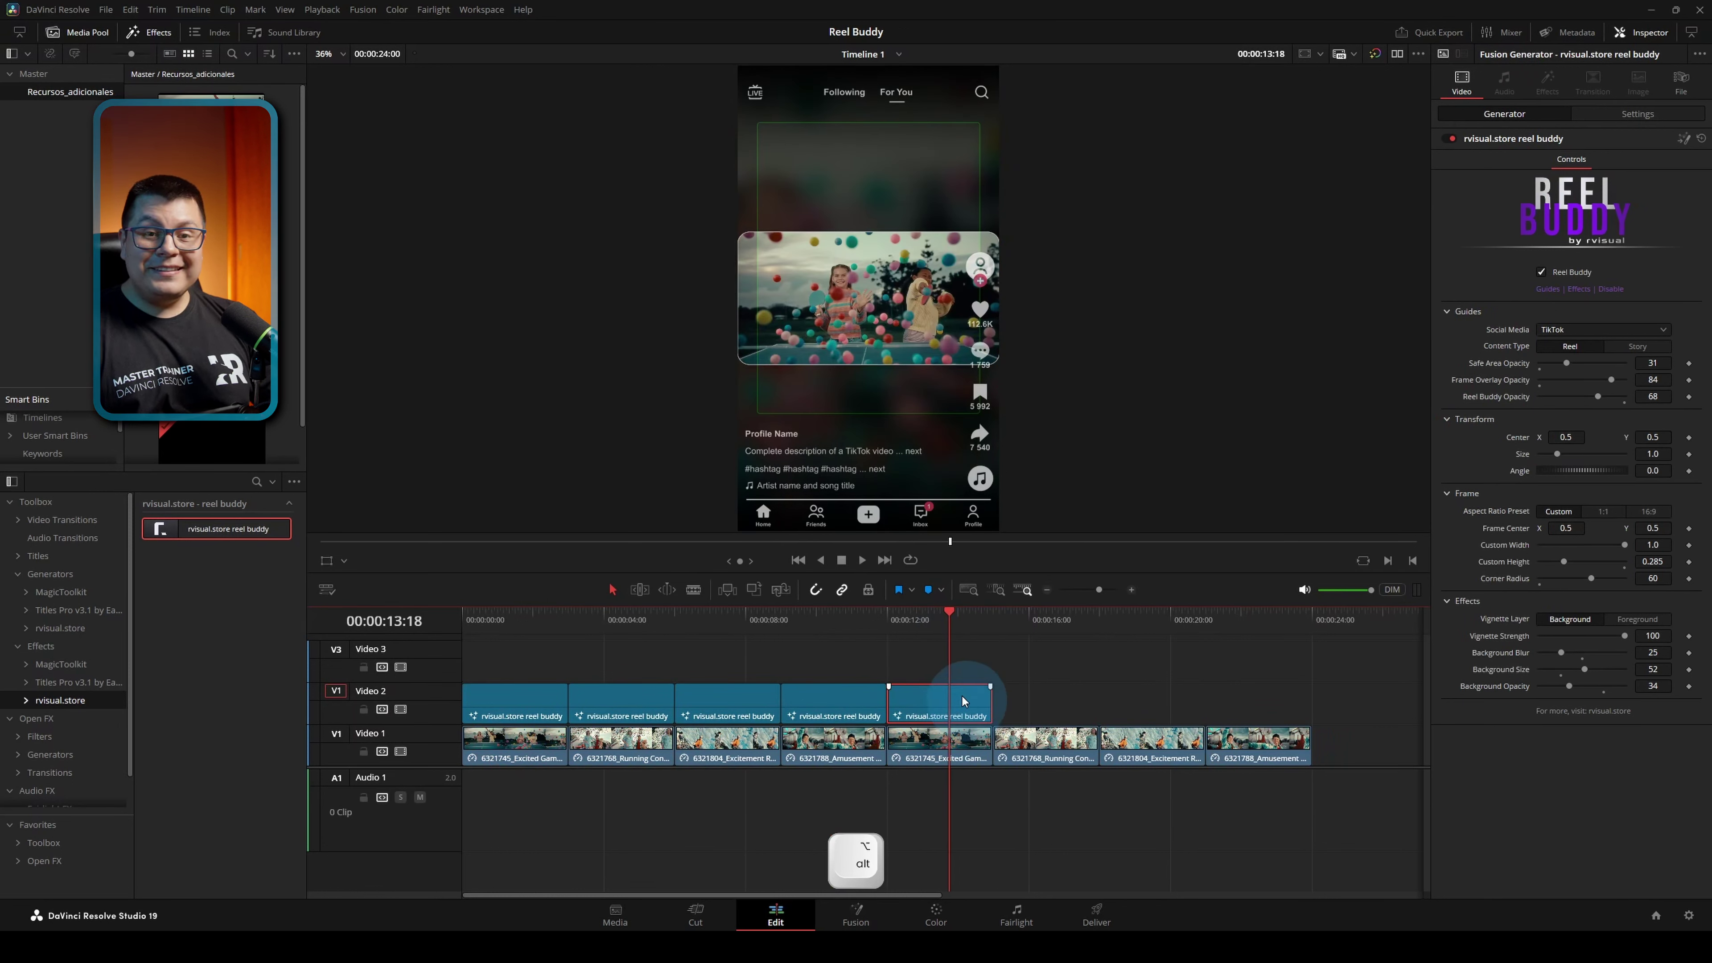
# Step: Disable the new reel buddy clip and set the scaling of the four duplicated video clips to Fill
pyautogui.click(924, 620)
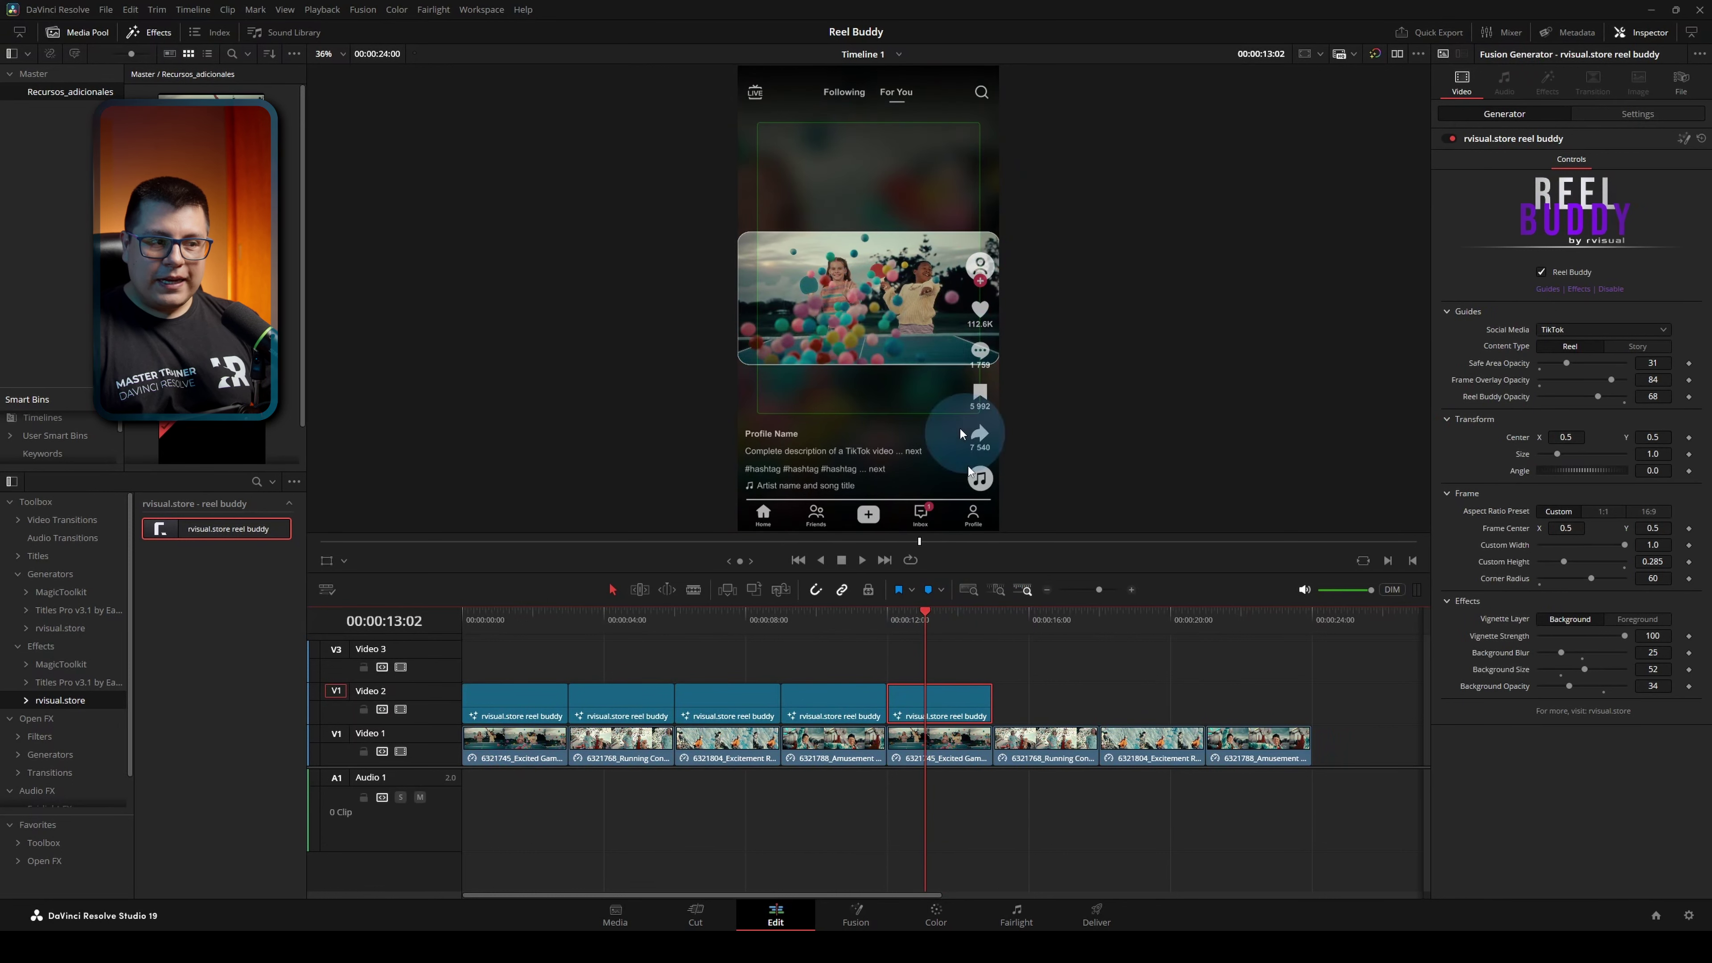
pyautogui.press('d')
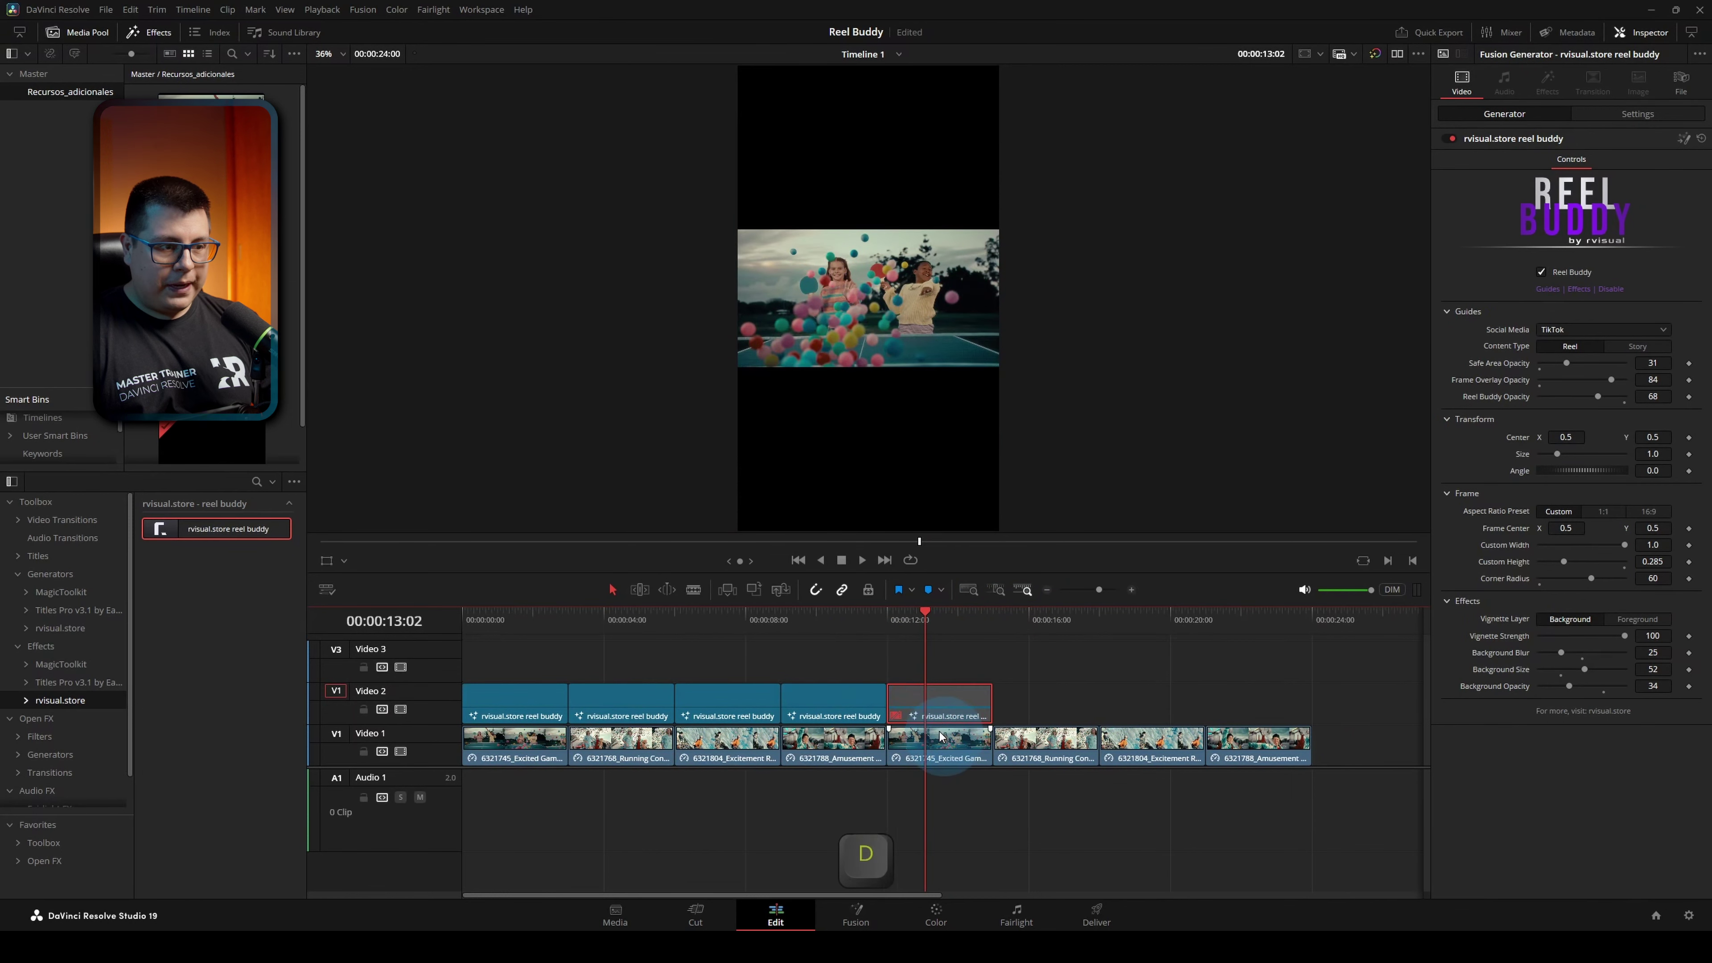
pyautogui.click(948, 740)
pyautogui.moveTo(1205, 768); pyautogui.dragTo(951, 765)
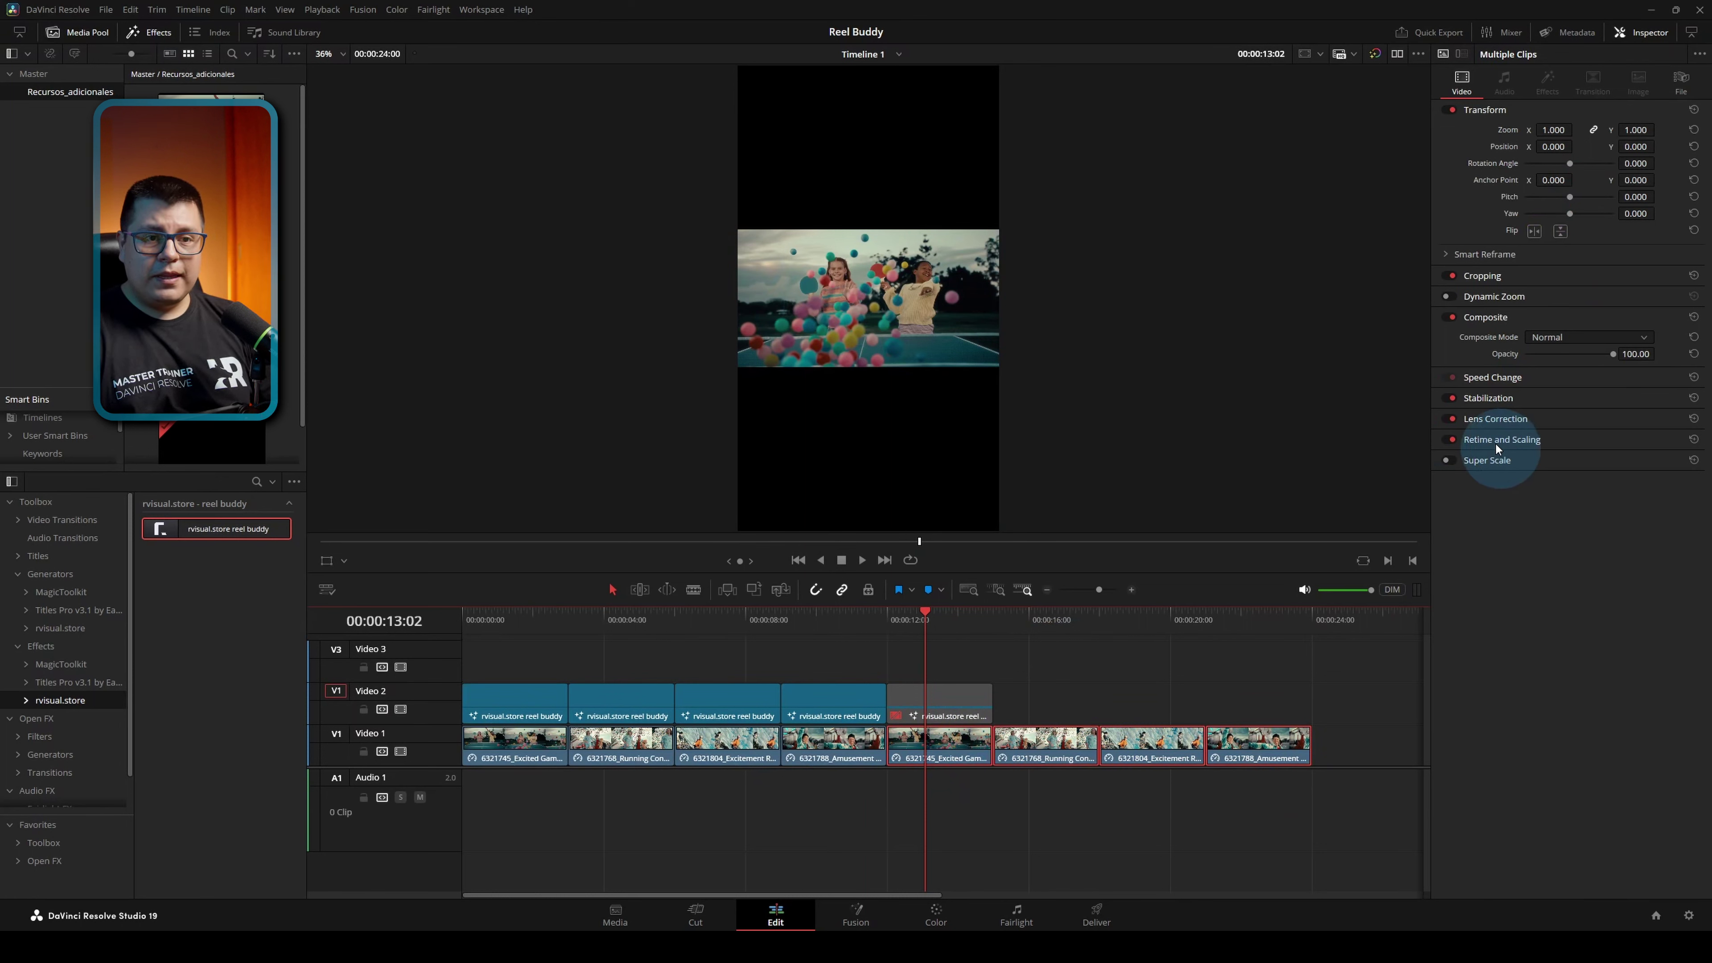
pyautogui.click(1508, 439)
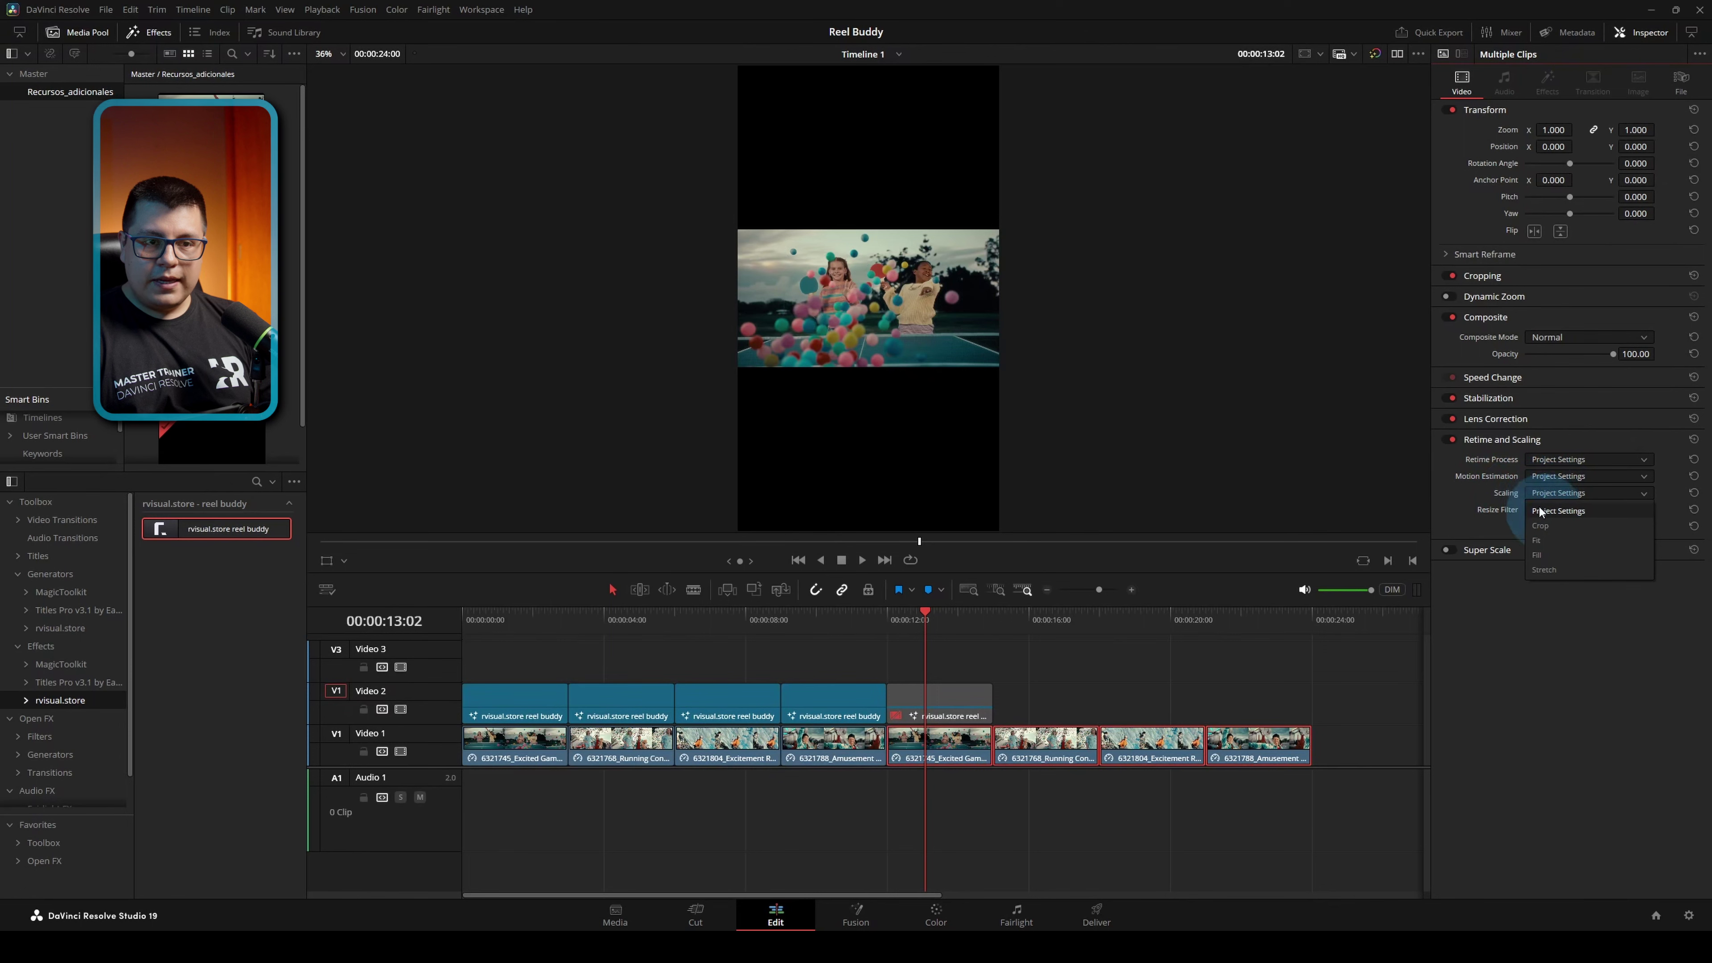
pyautogui.click(1540, 554)
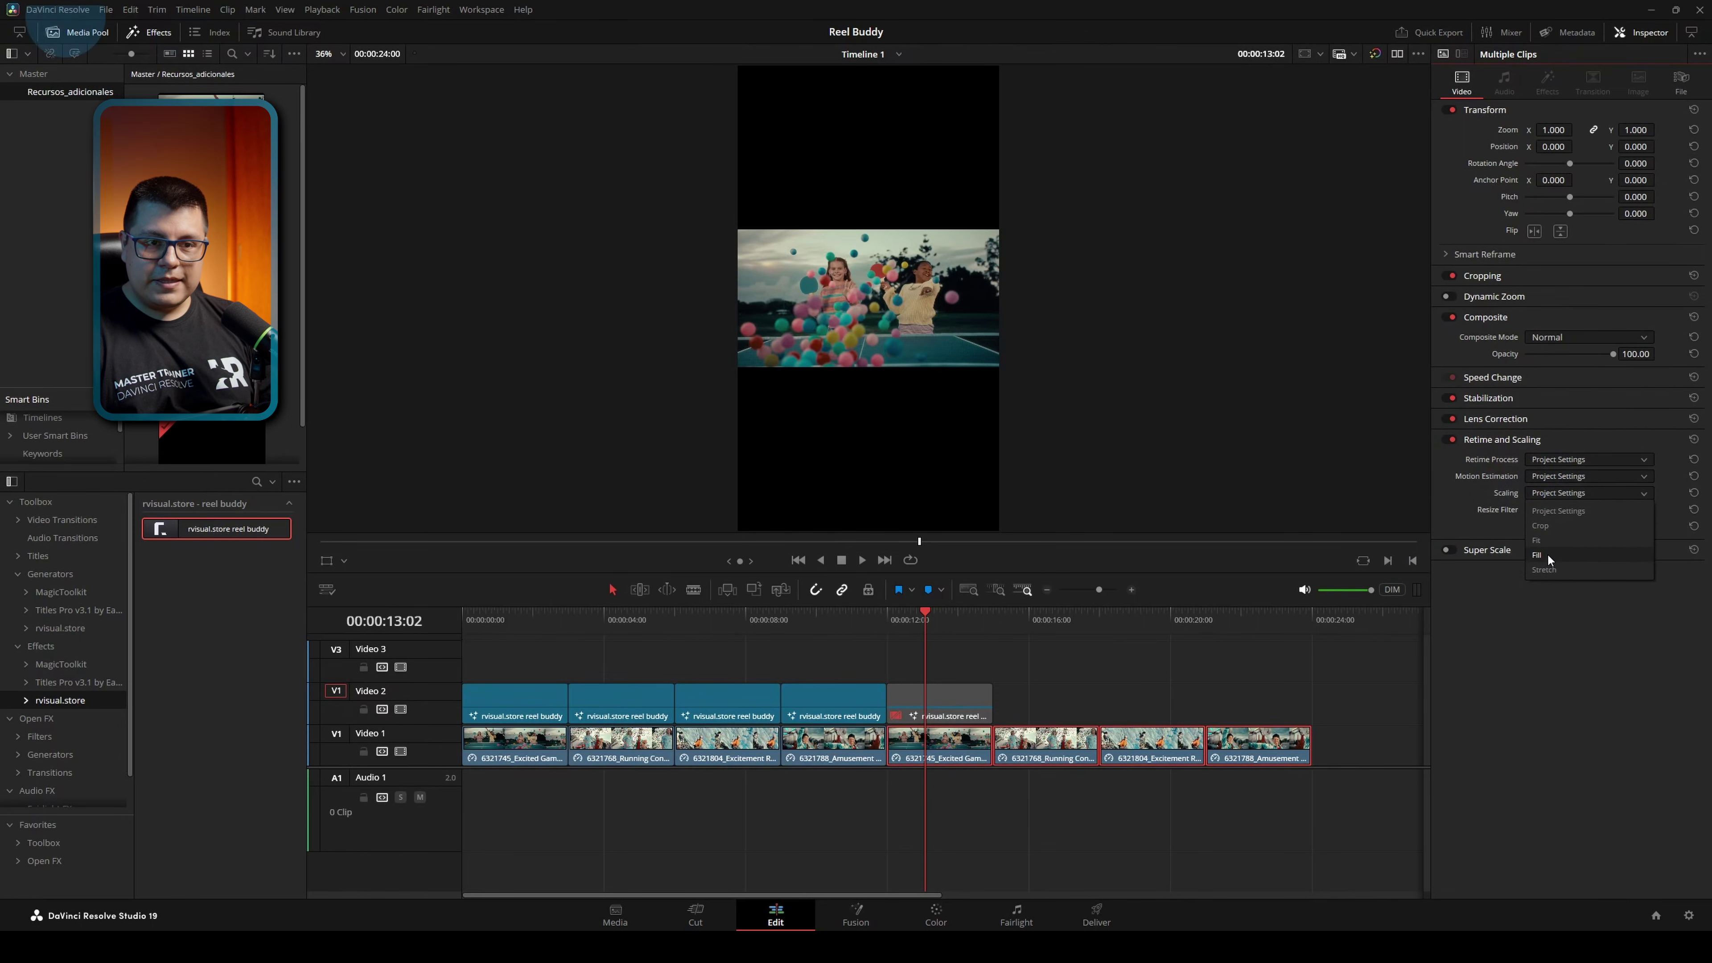
pyautogui.click(932, 619)
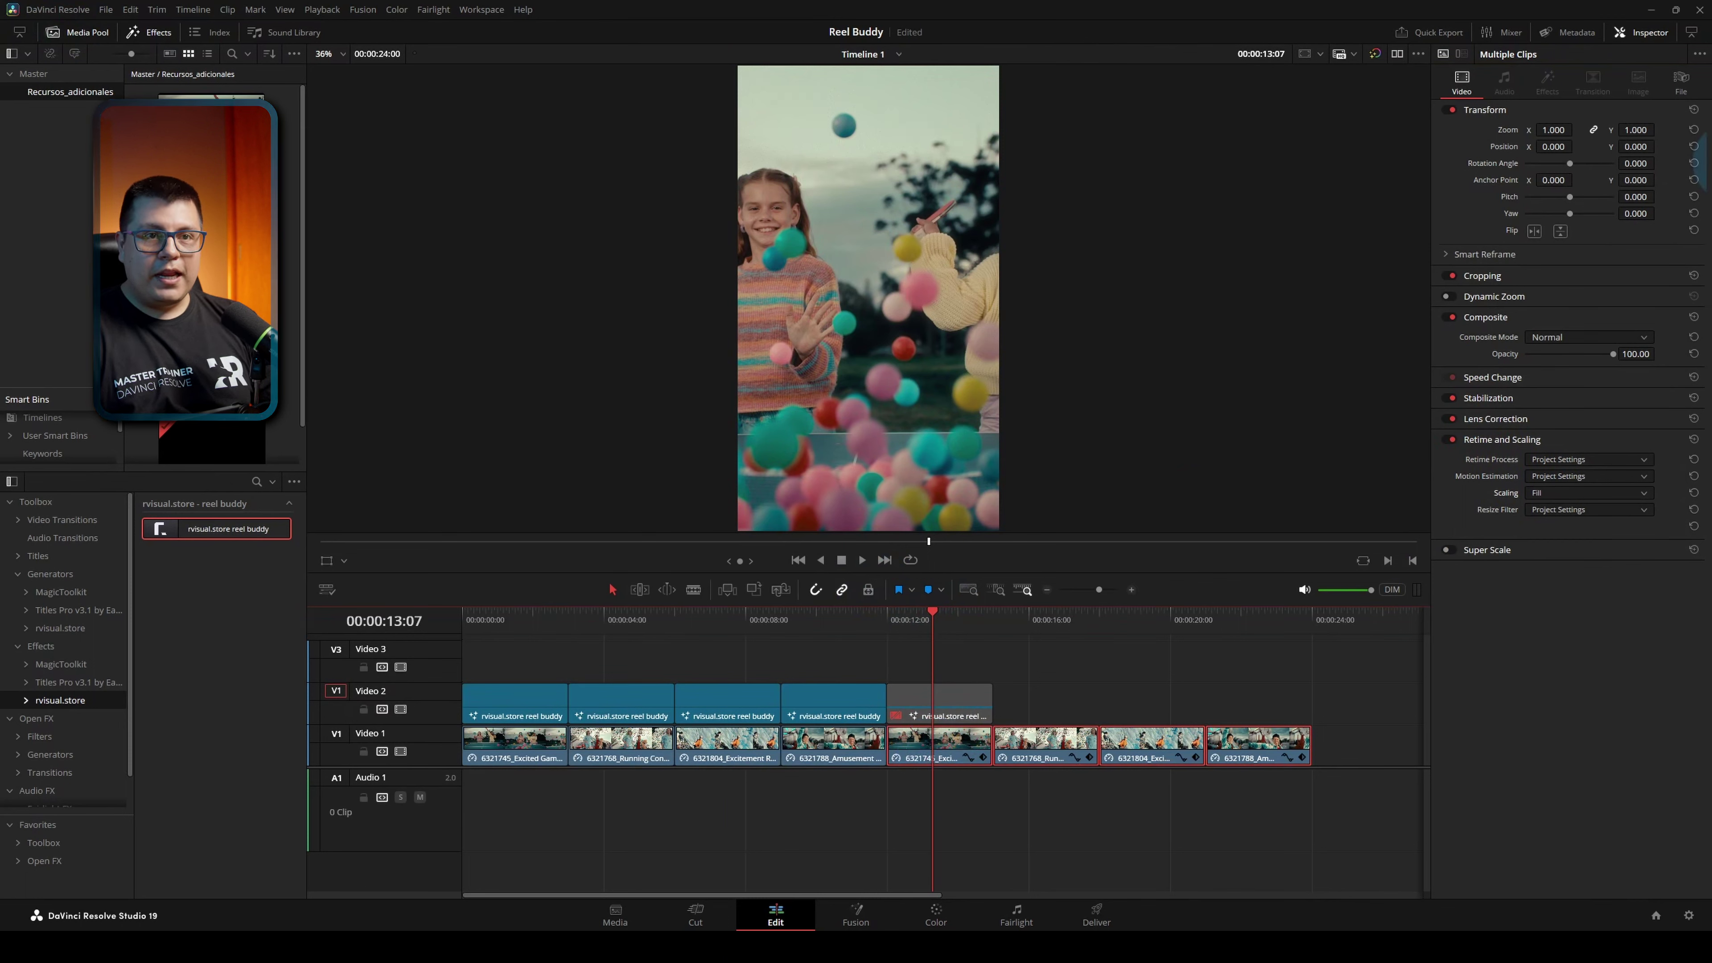
# Step: Expand the Smart Reframe options and set the horizontal position of the four duplicated clips to -226
pyautogui.moveTo(1549, 154); pyautogui.dragTo(1554, 146)
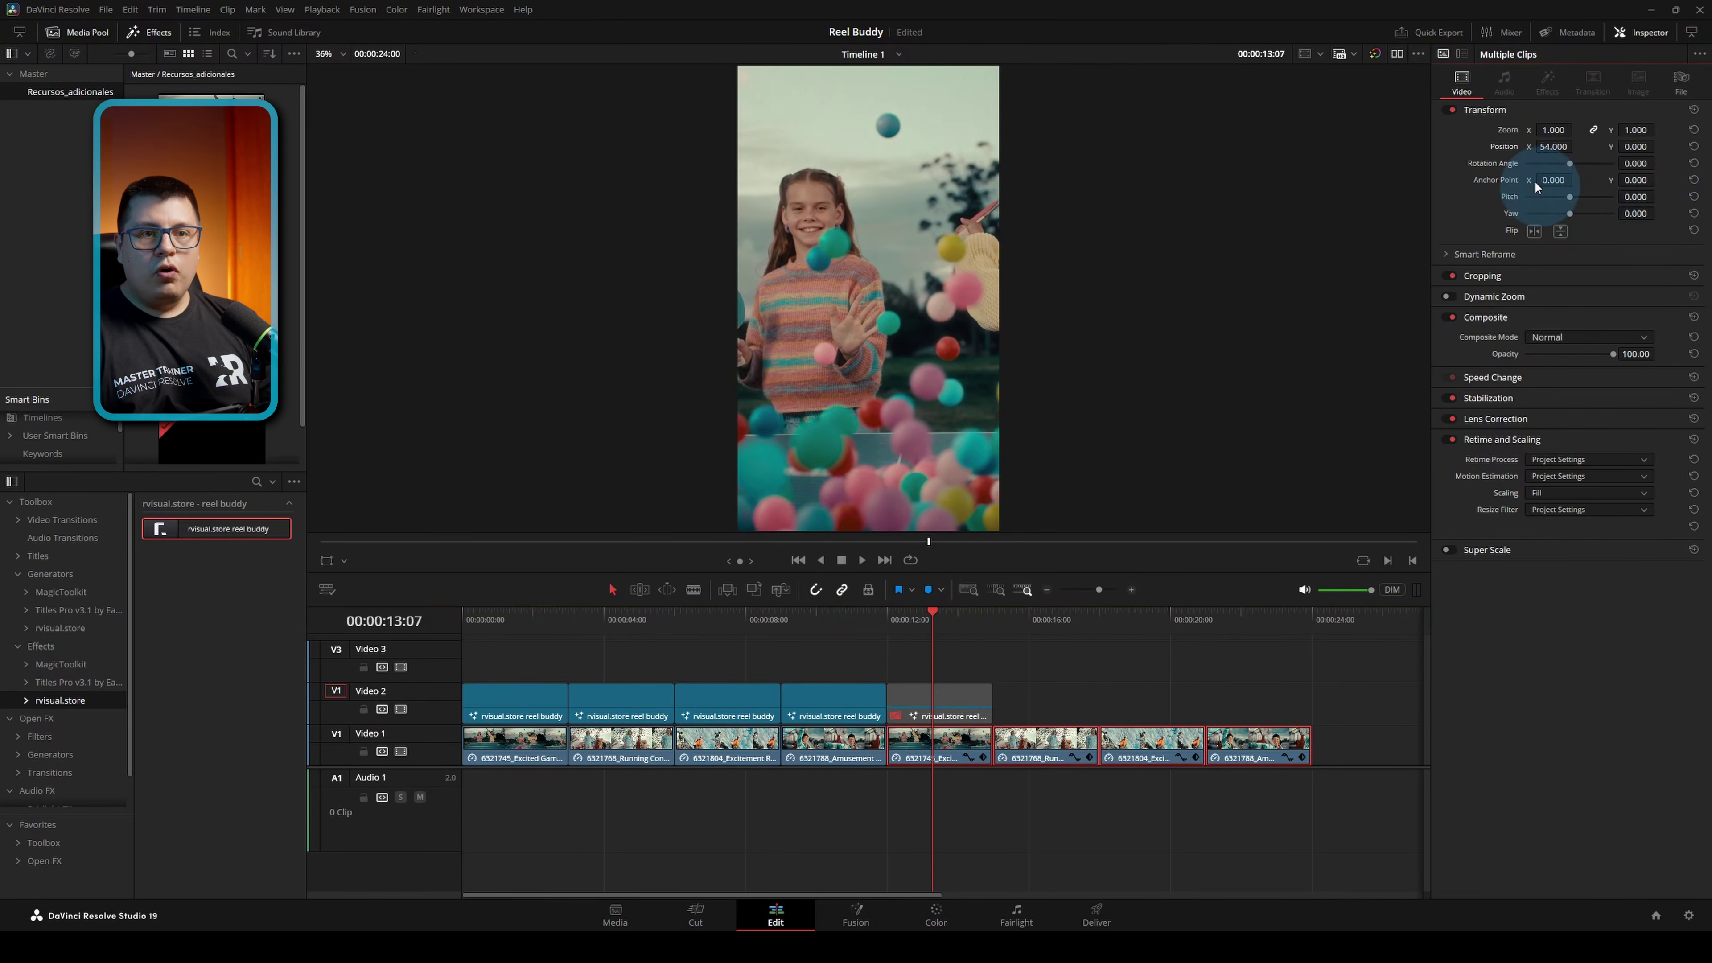
pyautogui.click(1445, 255)
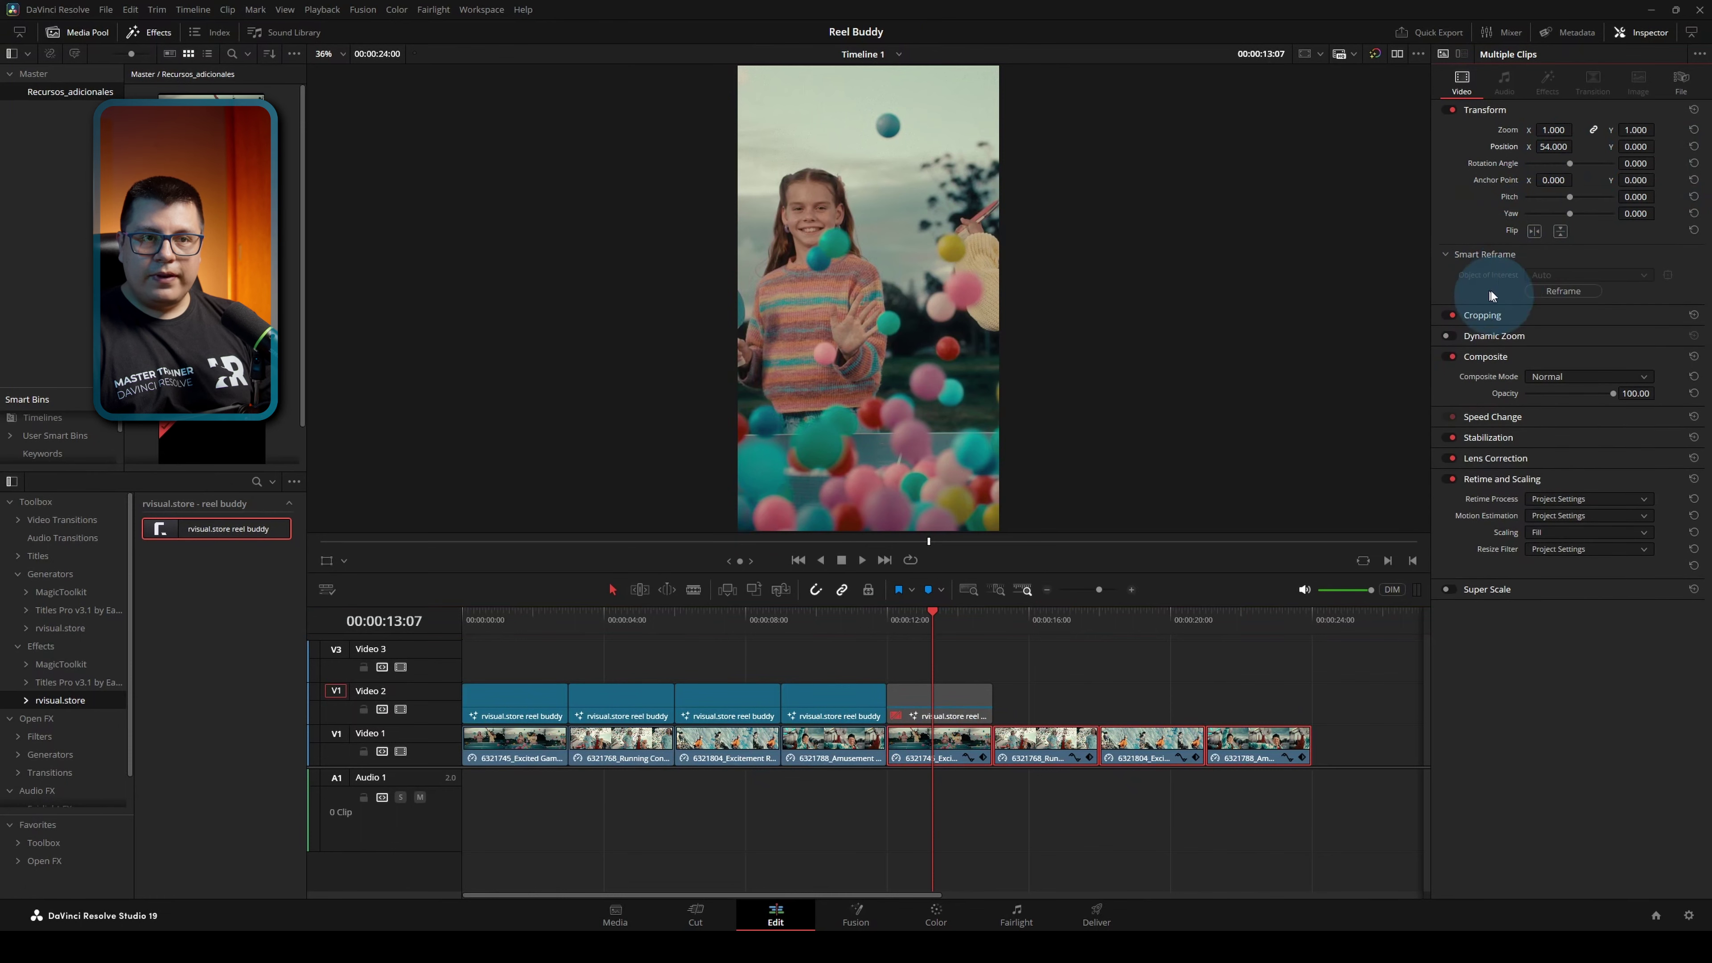
pyautogui.moveTo(1554, 147); pyautogui.dragTo(1442, 370)
# Step: Check the framing of the remaining duplicated clips and adjust it horizontally, setting the last clip's X position to -181
pyautogui.click(1035, 624)
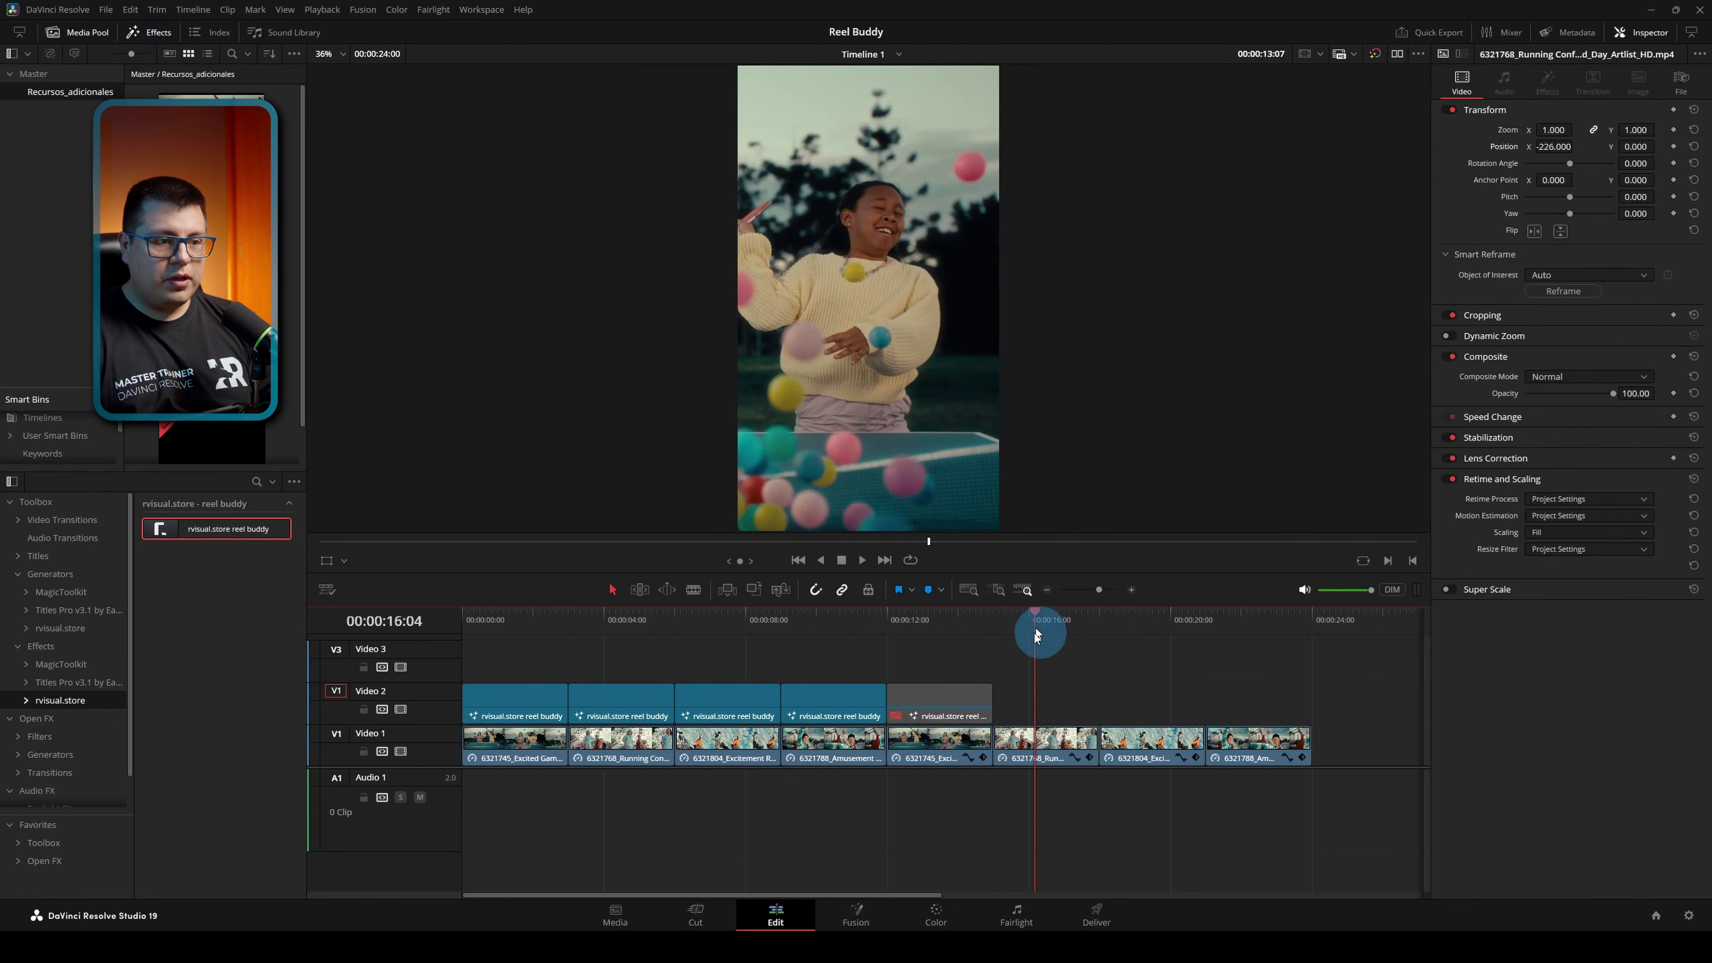
pyautogui.click(1124, 622)
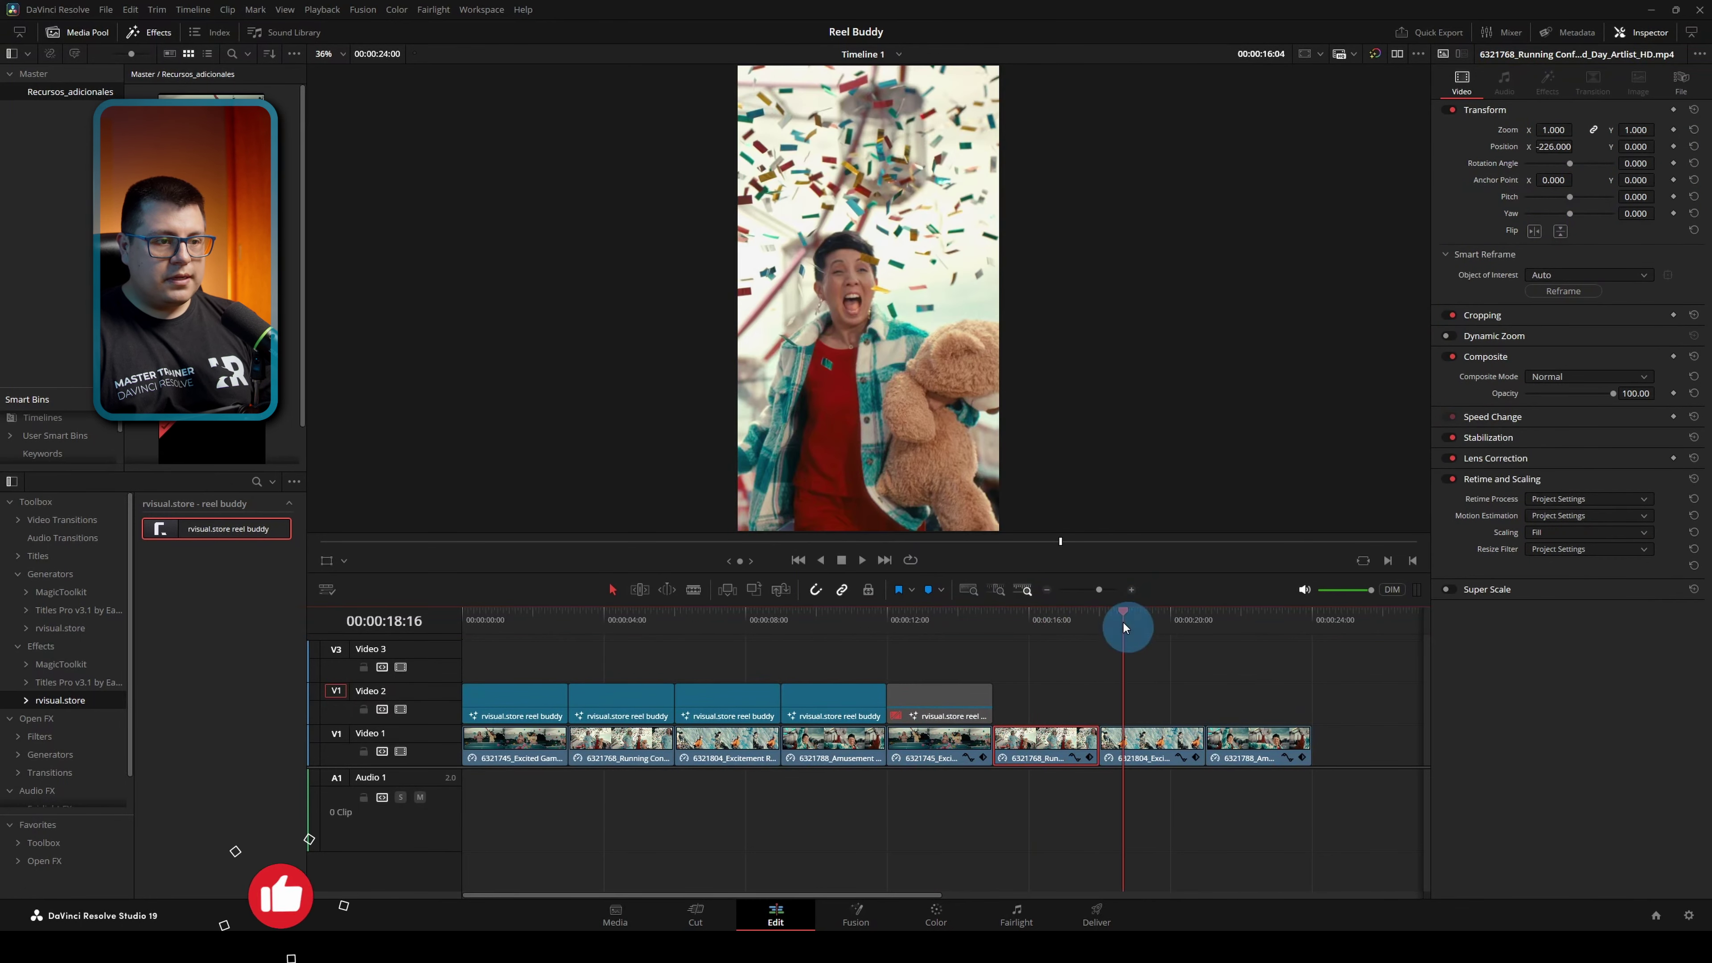
pyautogui.moveTo(1543, 148); pyautogui.dragTo(1638, 151)
pyautogui.click(1242, 742)
pyautogui.click(1247, 612)
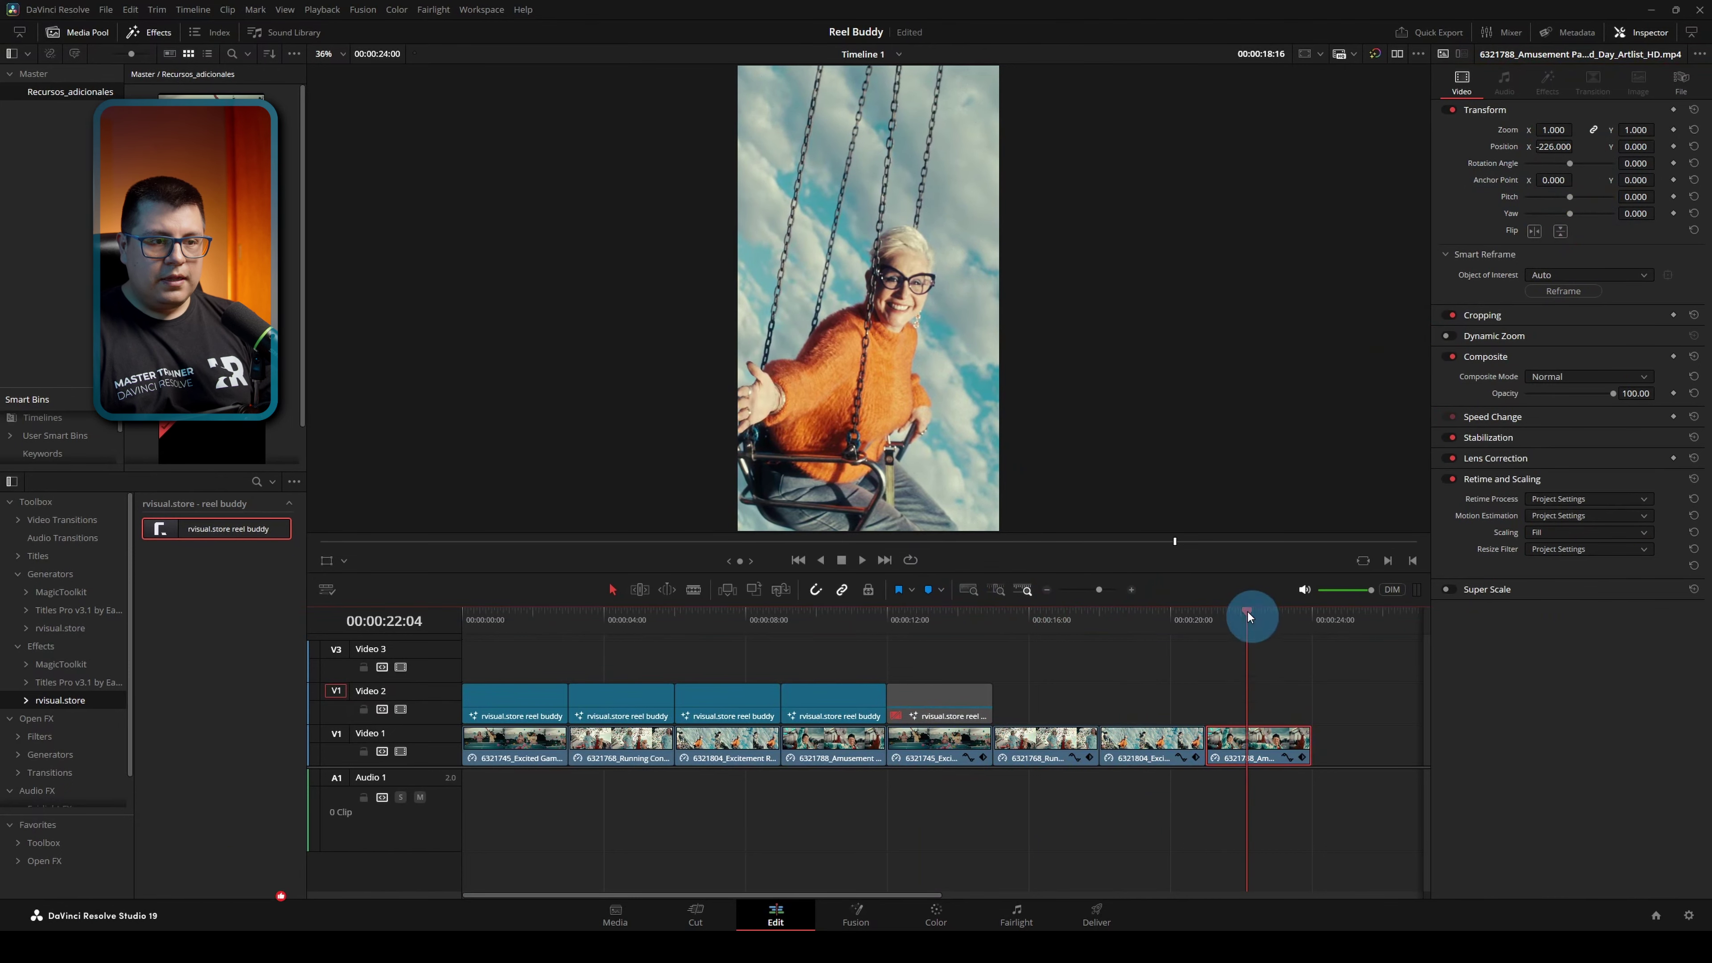
pyautogui.moveTo(1547, 147); pyautogui.dragTo(1577, 147)
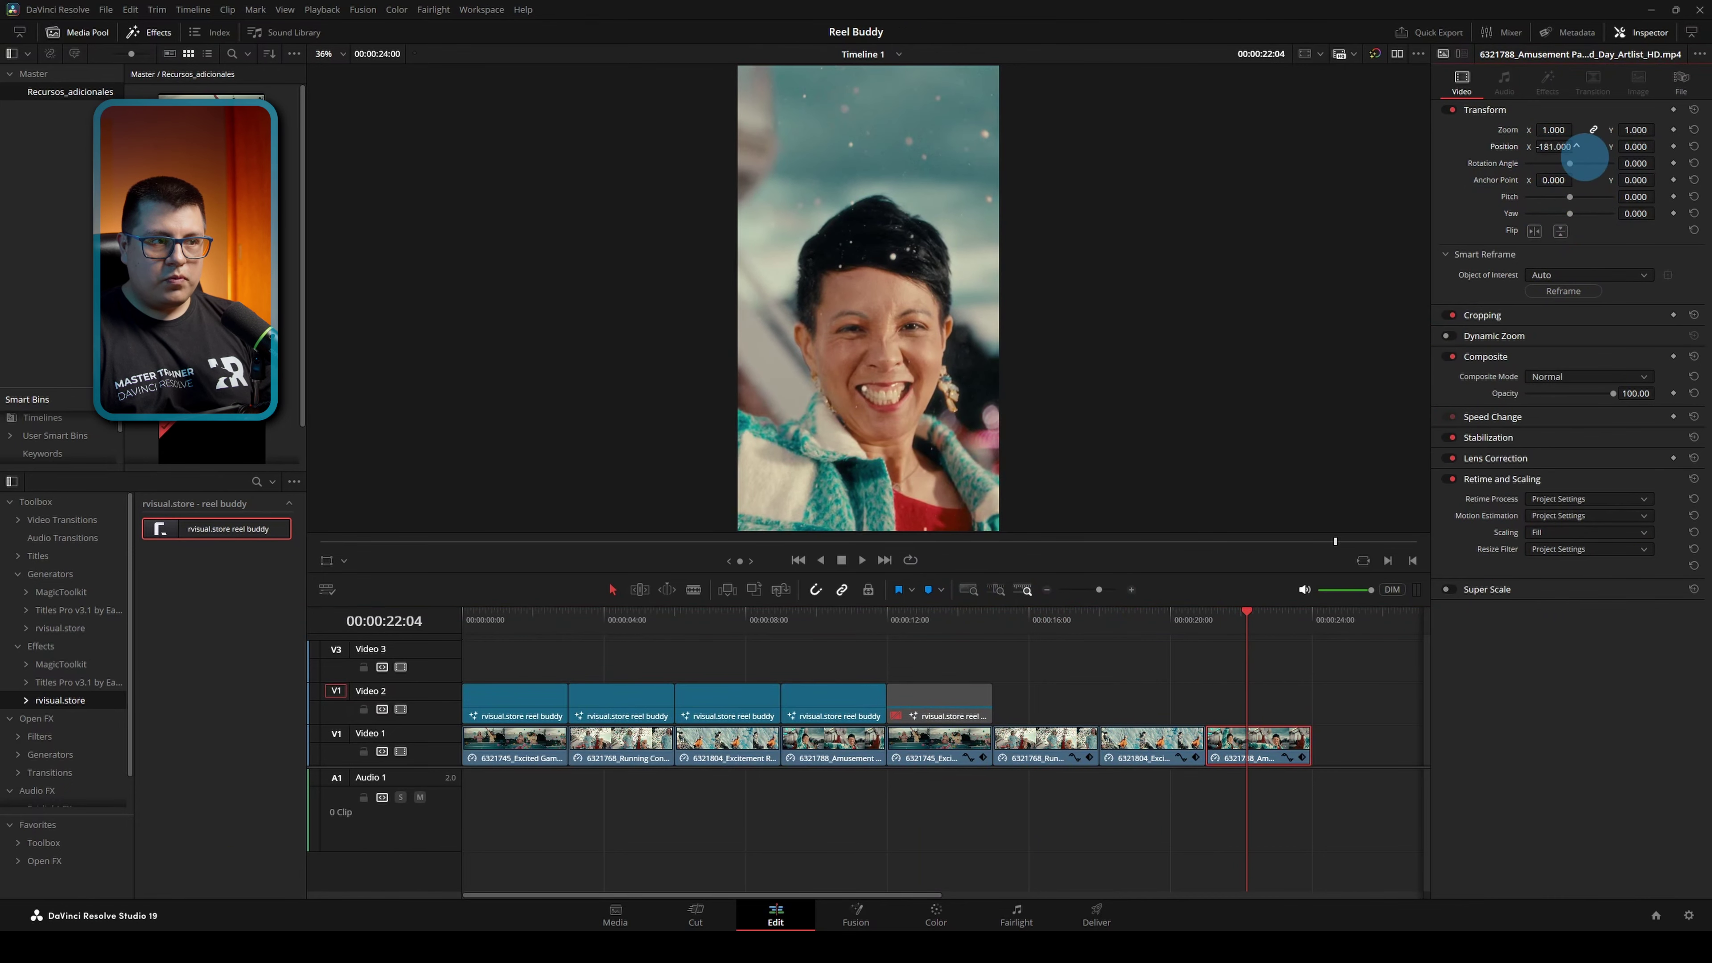
# Step: Select and re-enable the reel buddy clip above the first duplicated video clip
pyautogui.click(937, 699)
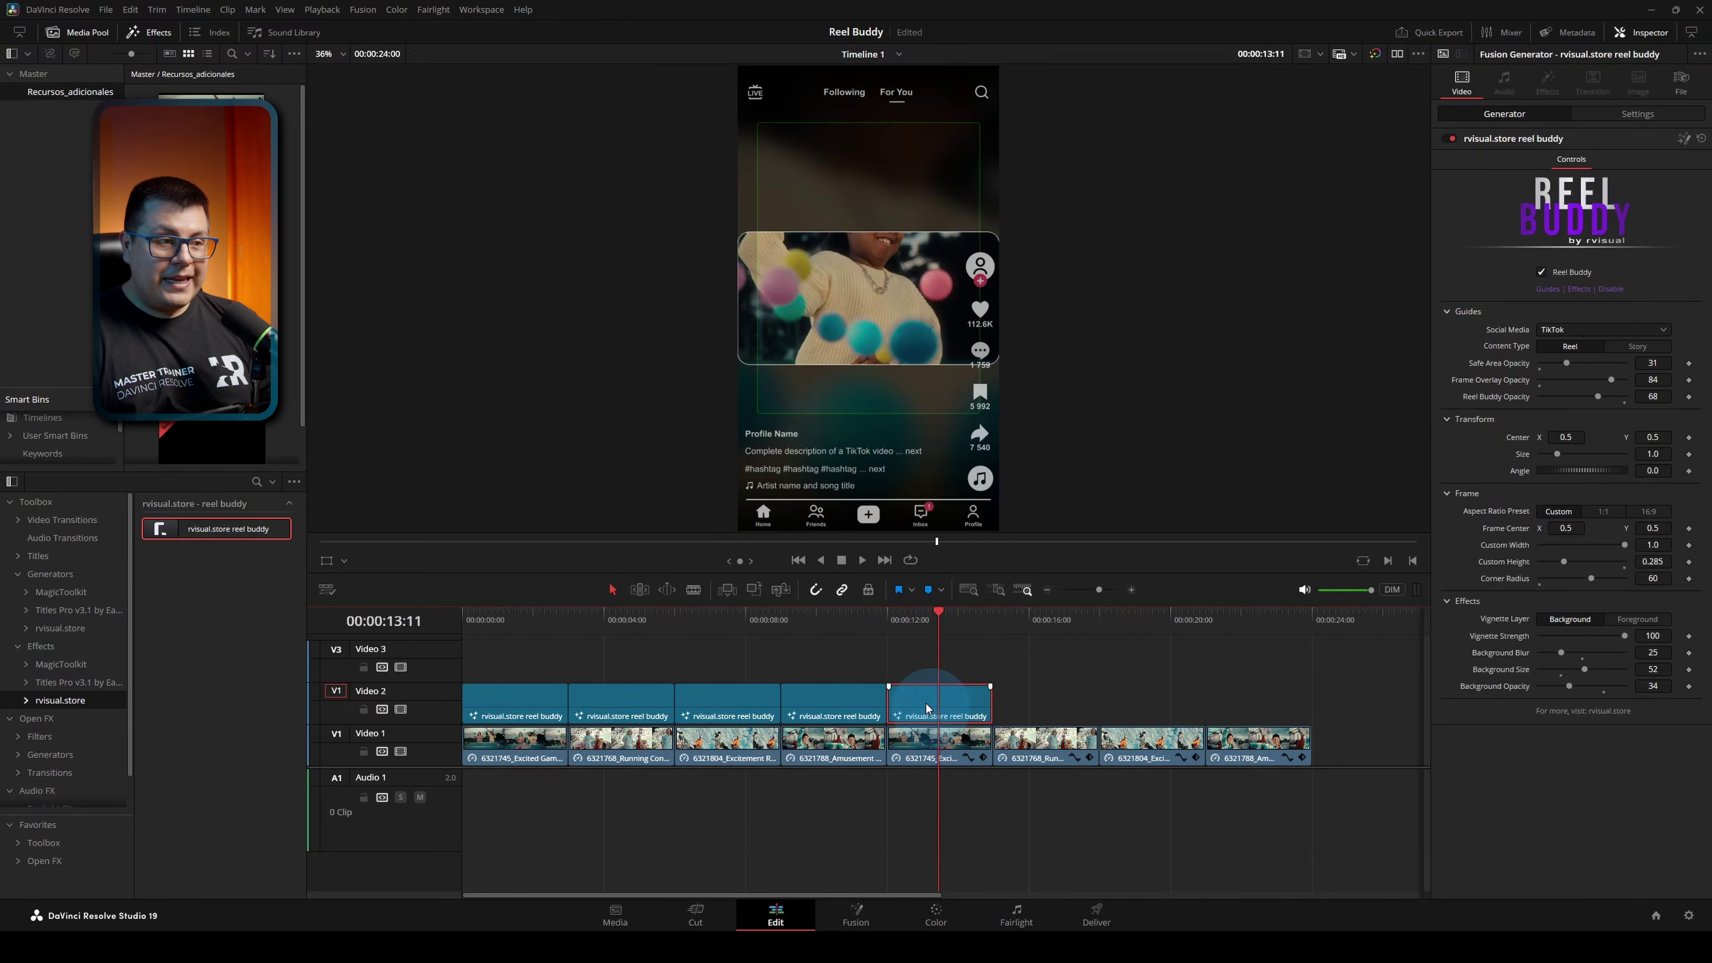
# Step: Replace the reel buddy clip above the first duplicated video clip with a fresh reel buddy generator trimmed to that clip's length
pyautogui.press('d')
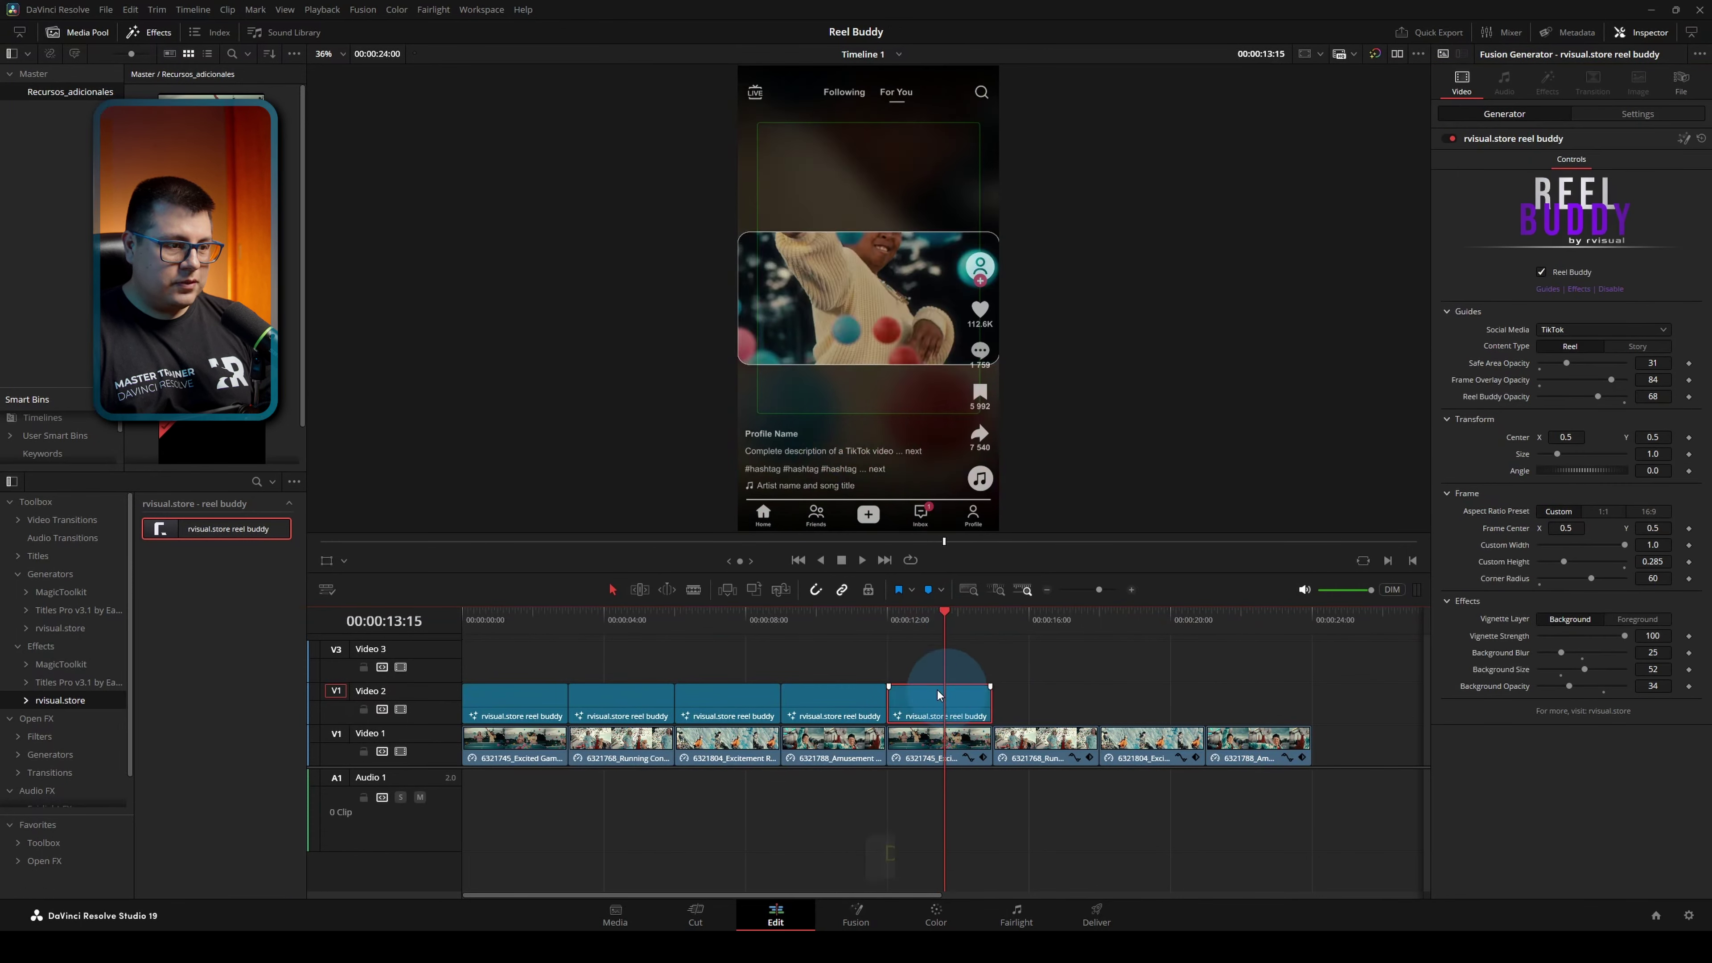
pyautogui.hotkey('ctrl', 'x')
pyautogui.moveTo(199, 533); pyautogui.dragTo(94, 632)
pyautogui.moveTo(174, 543); pyautogui.dragTo(946, 711)
pyautogui.moveTo(1069, 701); pyautogui.dragTo(986, 698)
pyautogui.click(936, 706)
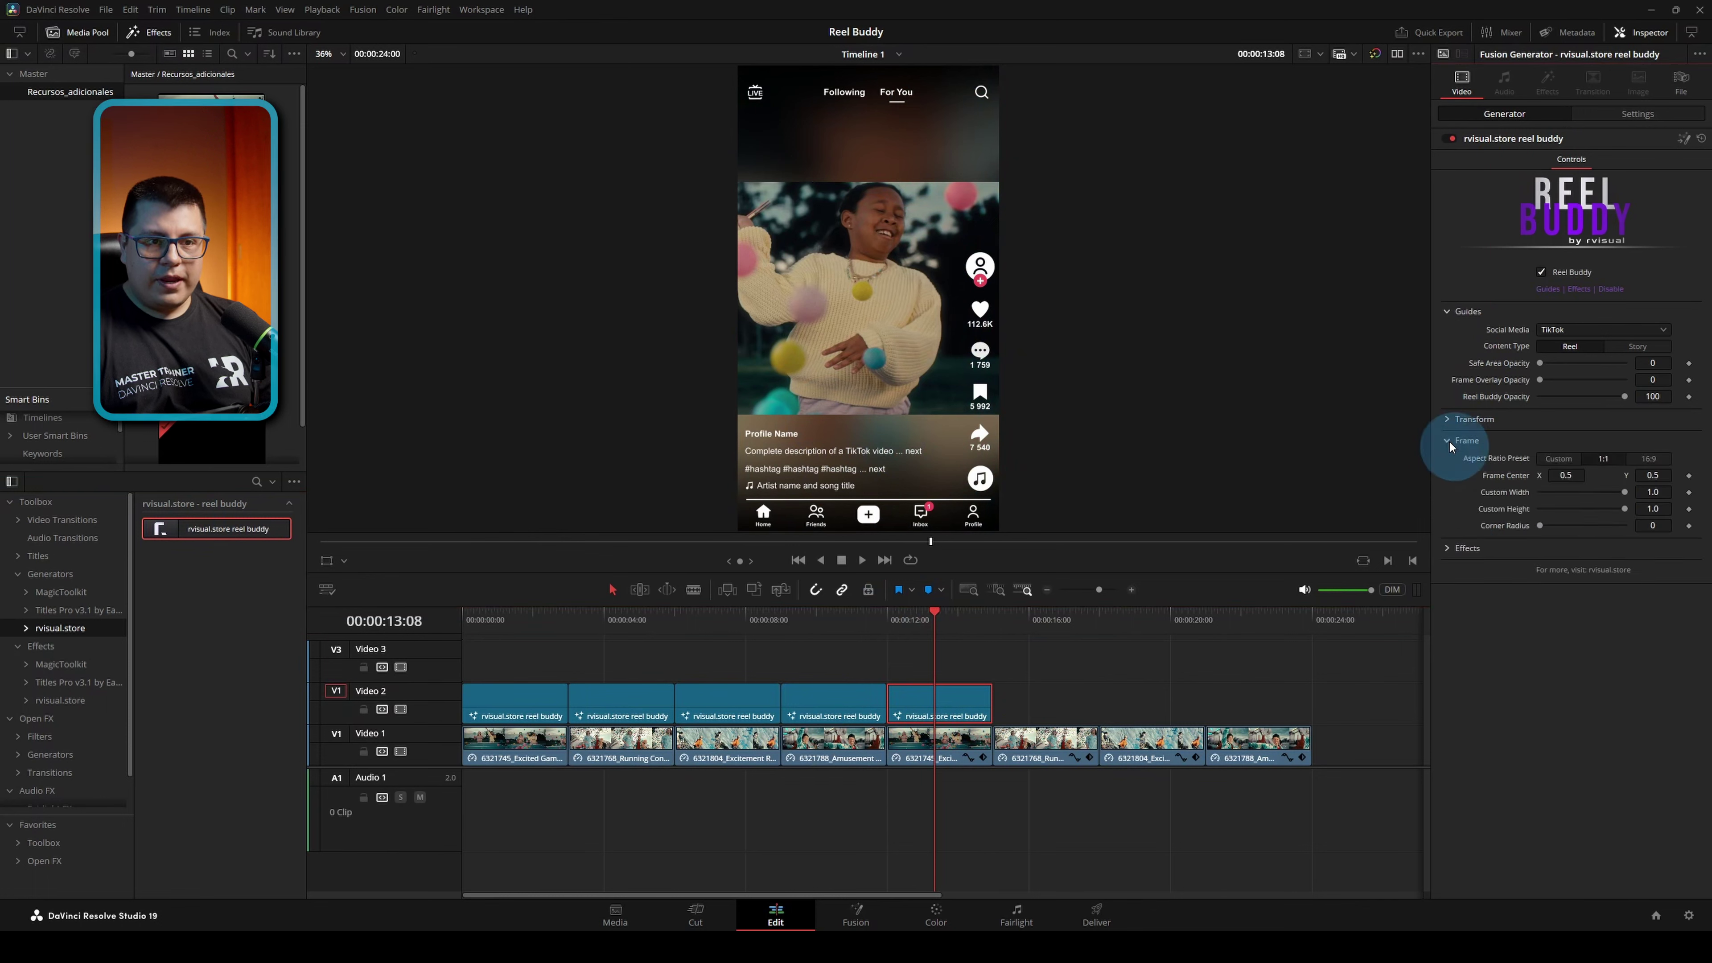
# Step: Set the new reel buddy clip's aspect ratio preset to Custom and its TikTok safe area opacity to 79
pyautogui.click(1545, 462)
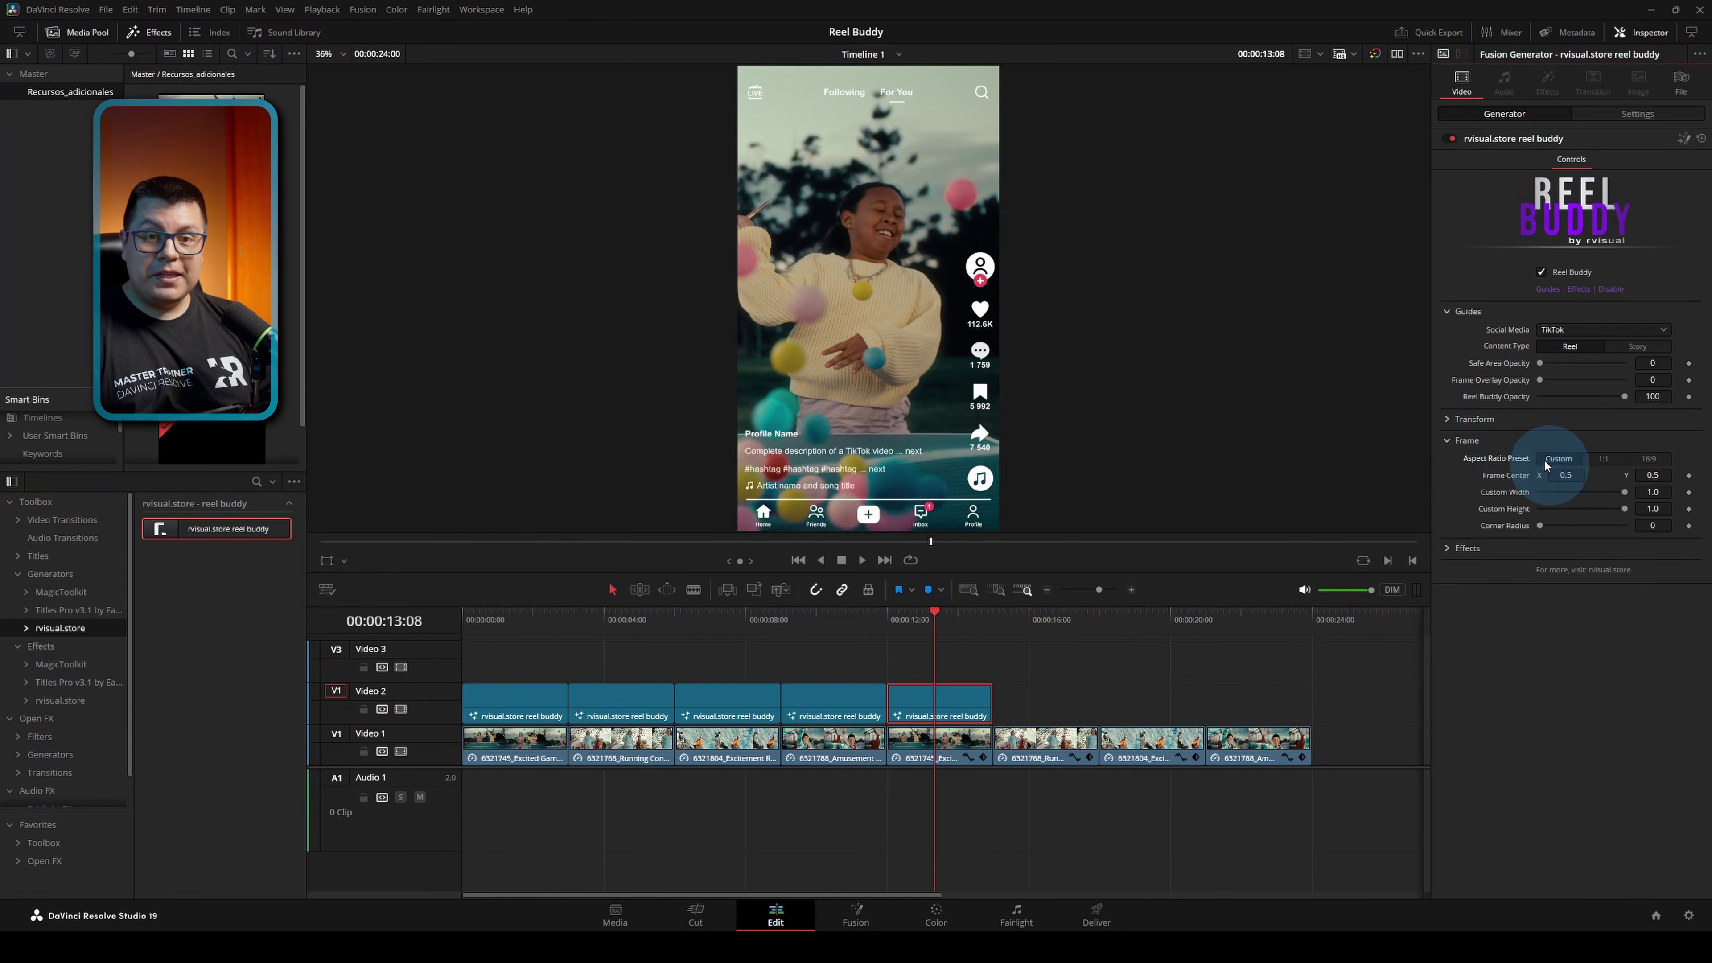
pyautogui.click(1591, 329)
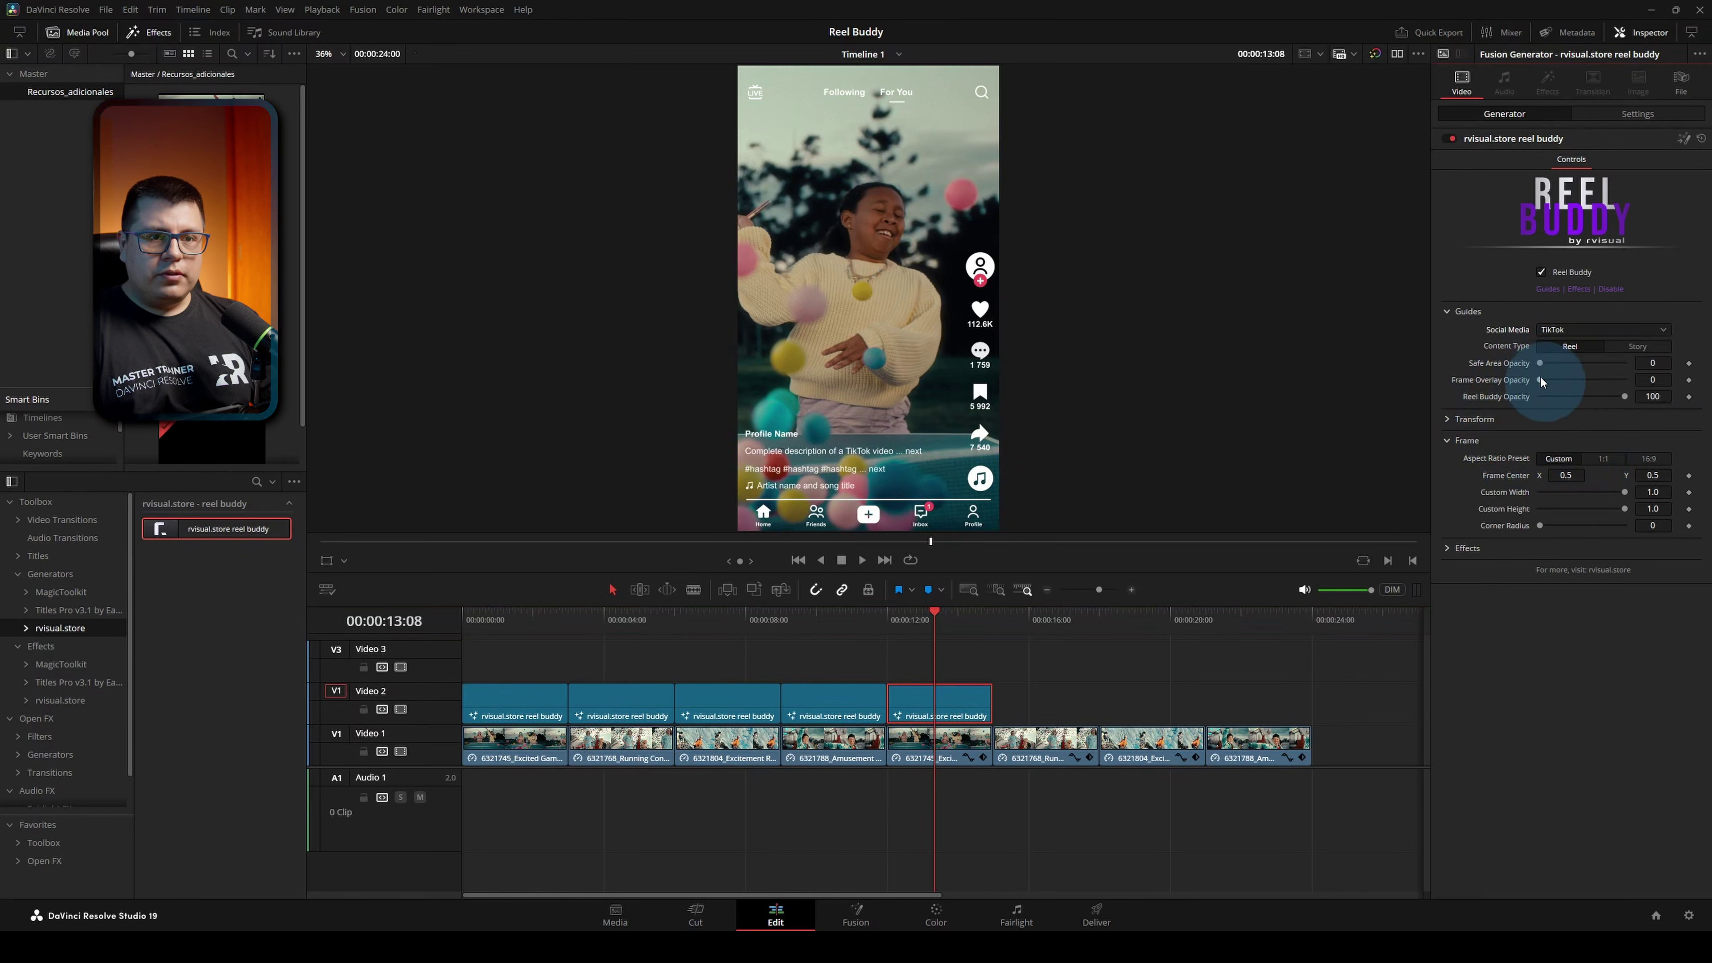
pyautogui.moveTo(1539, 370); pyautogui.dragTo(1608, 381)
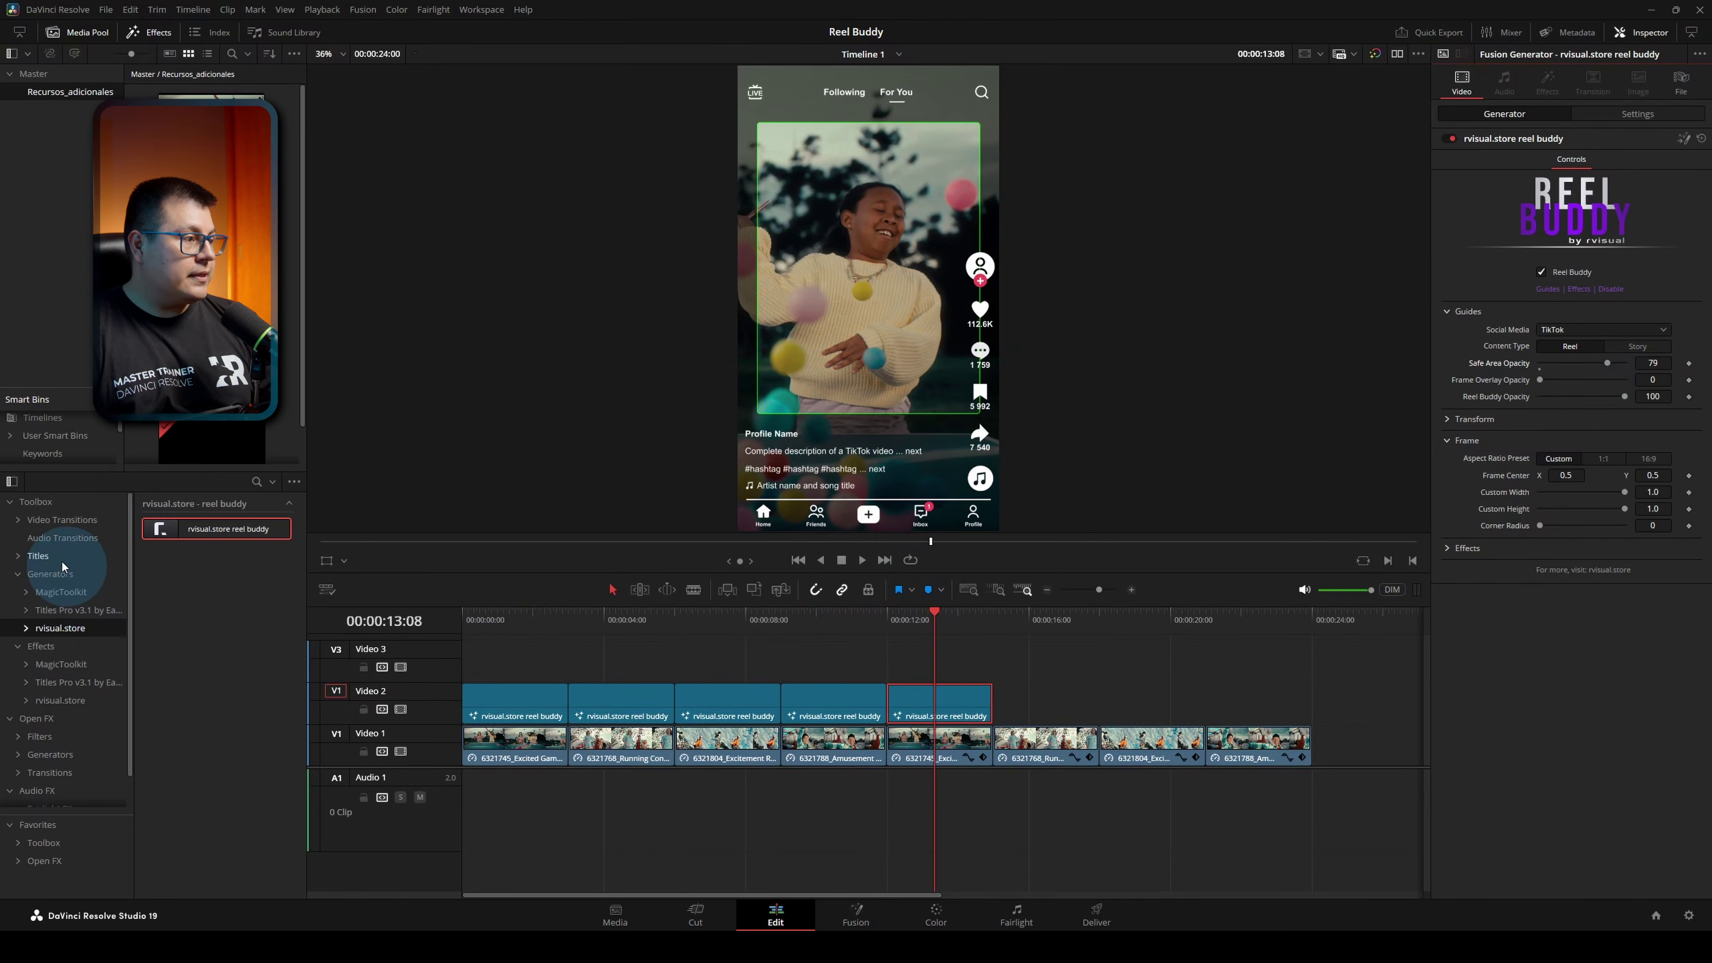
# Step: Add a Text+ title on Video 3 above the new reel buddy clip and trim it to the same length
pyautogui.click(38, 555)
pyautogui.moveTo(217, 651); pyautogui.dragTo(920, 659)
pyautogui.moveTo(1062, 658); pyautogui.dragTo(982, 664)
# Step: Enter "Disfruta la vida" as the title text and lower the title to a Y position of -401
pyautogui.click(1522, 203)
pyautogui.write('Disfruta la vida')
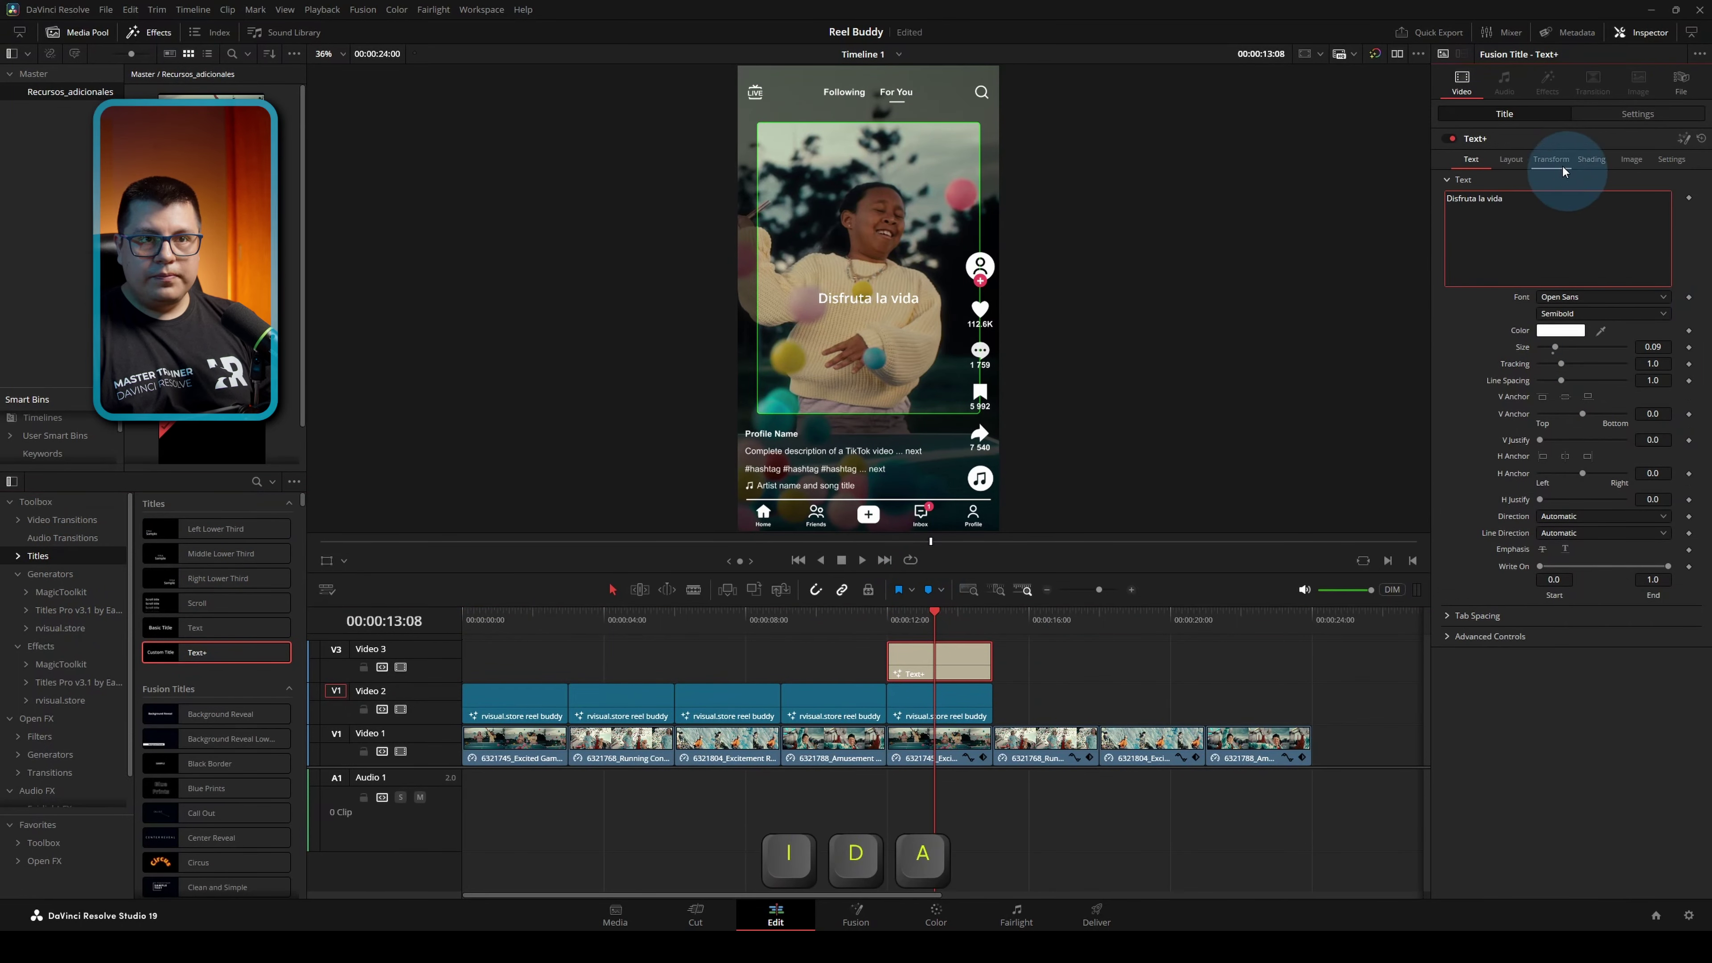
pyautogui.hotkey('ctrl', 's')
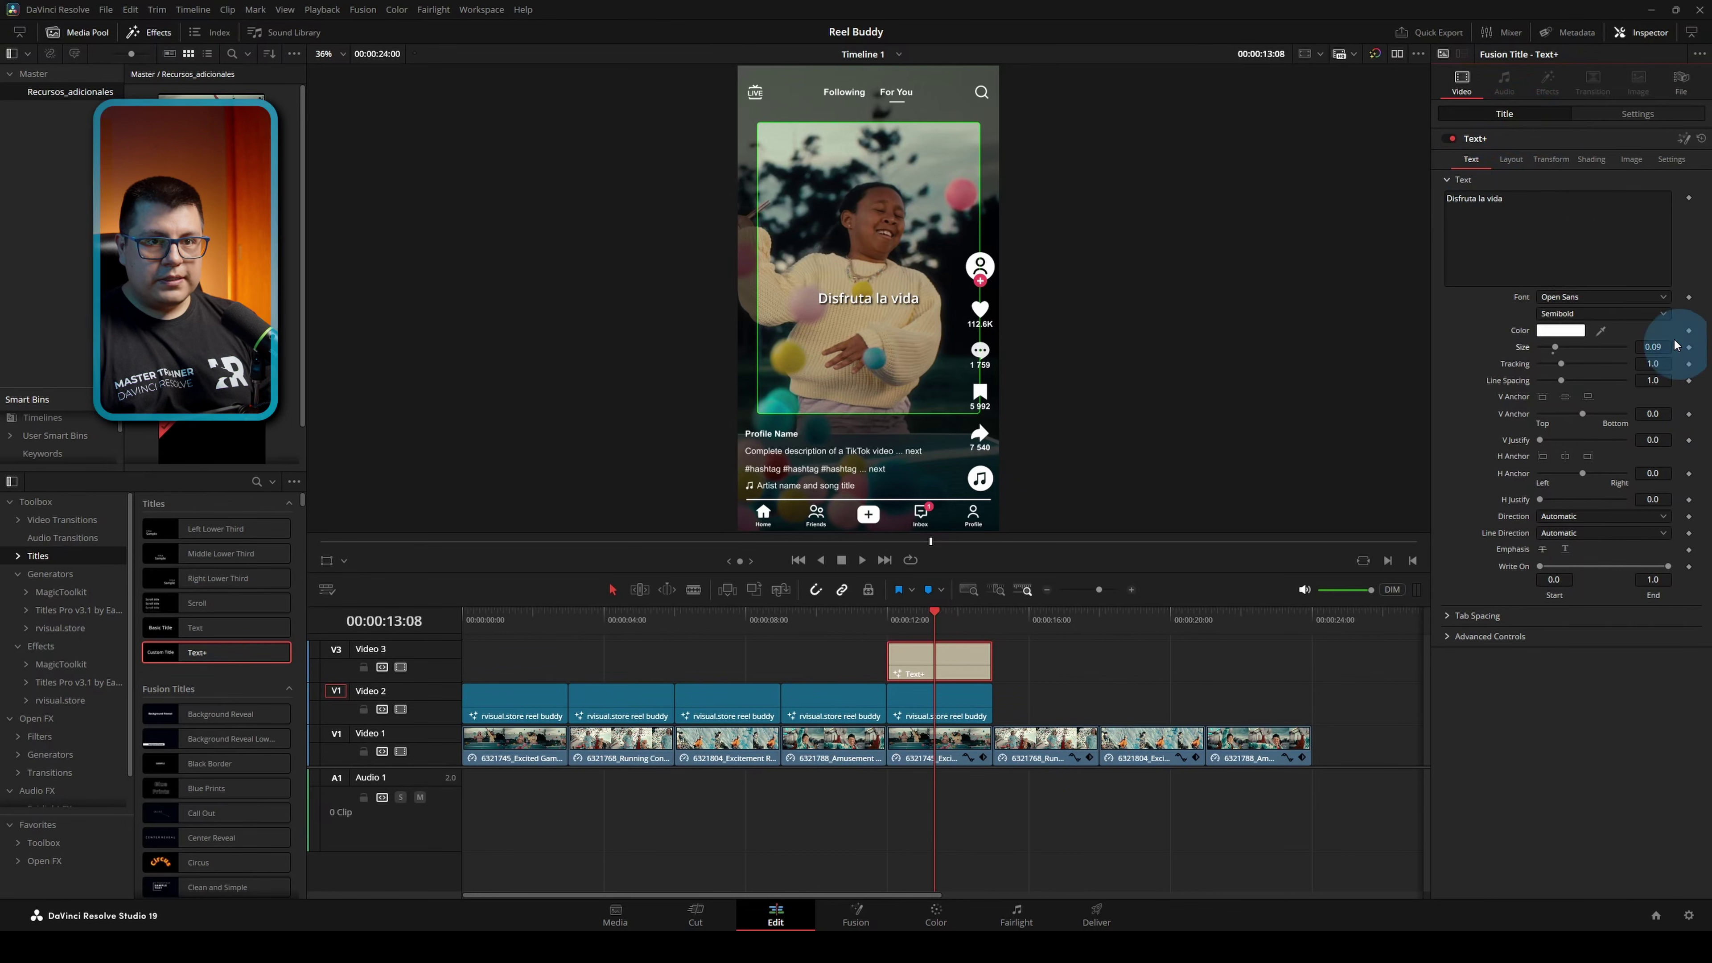
pyautogui.click(1638, 113)
pyautogui.moveTo(1637, 174); pyautogui.dragTo(1381, 235)
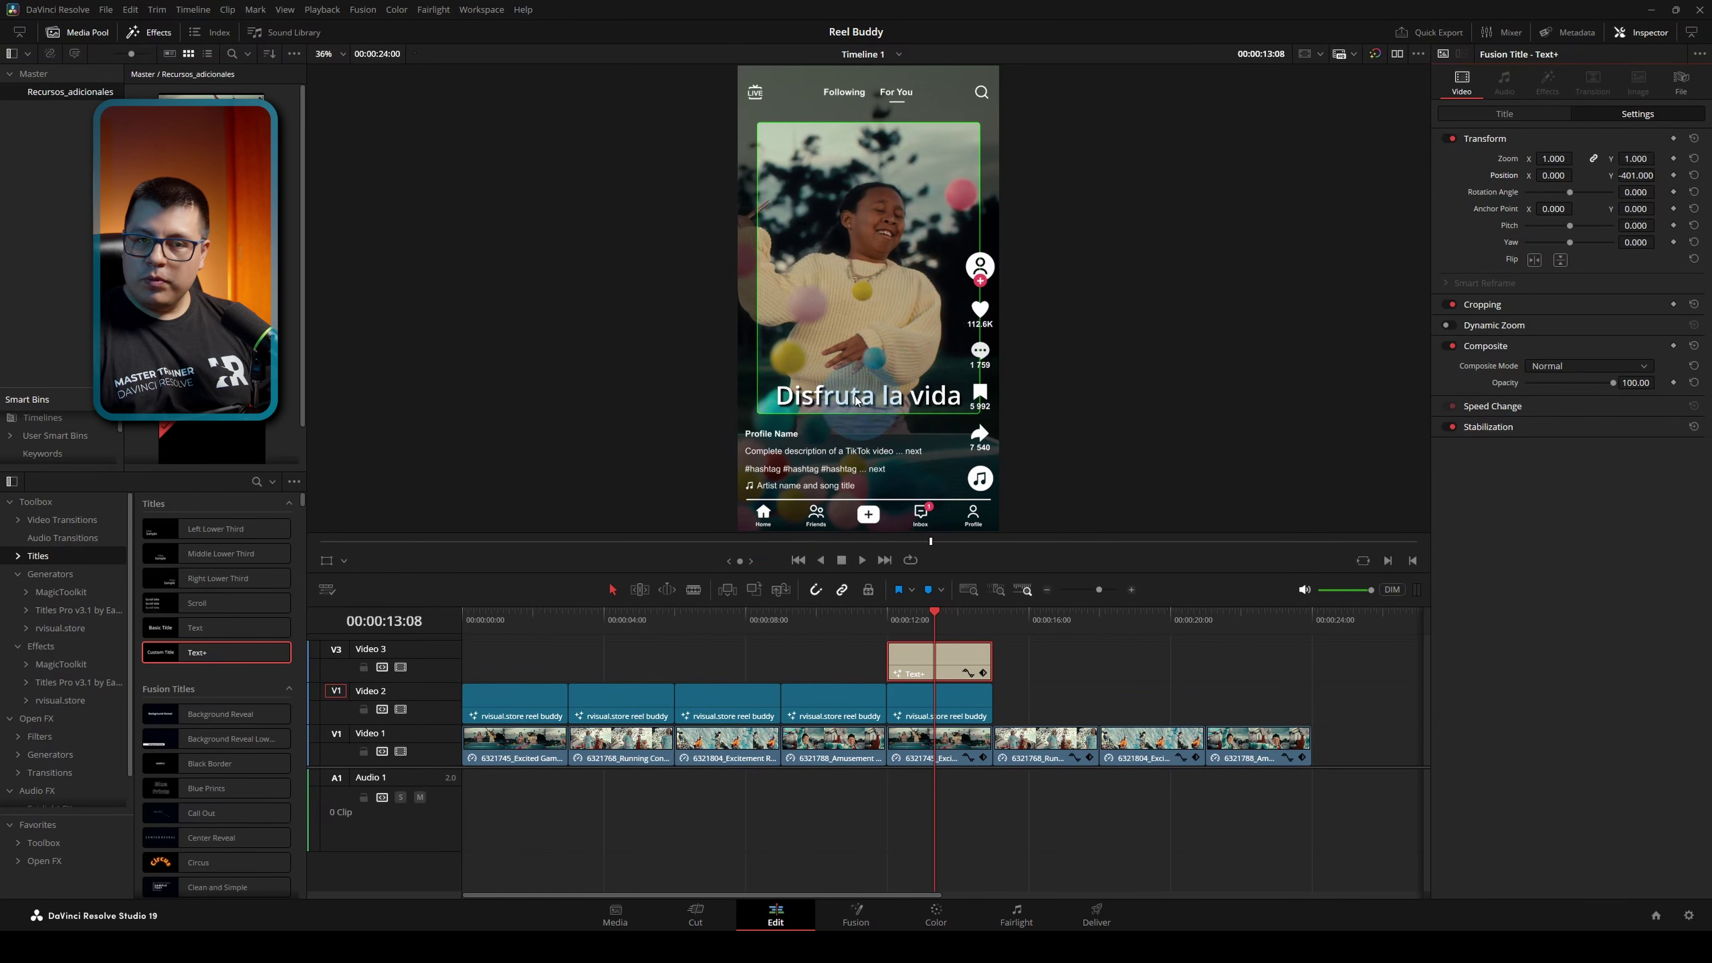
# Step: Copy the new reel buddy clip above the three remaining duplicated video clips on Video 2
pyautogui.moveTo(949, 619); pyautogui.dragTo(1026, 620)
pyautogui.moveTo(961, 701); pyautogui.dragTo(1273, 706)
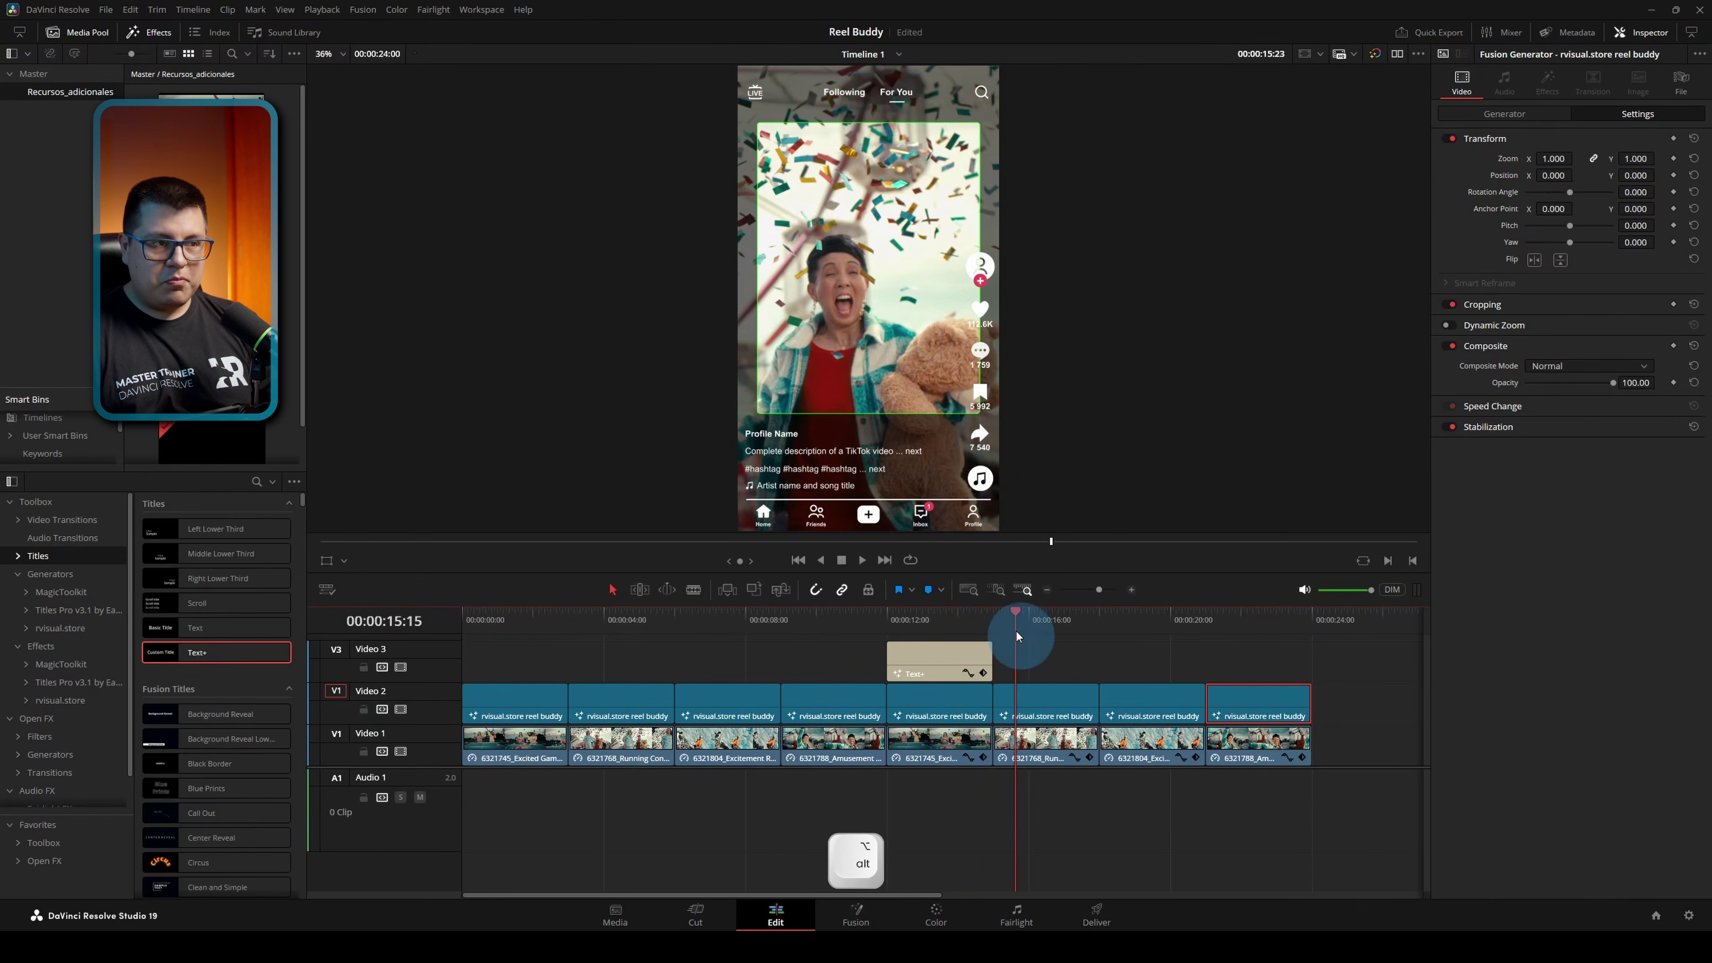
# Step: Play back parts of the last three duplicated video clips to check their framing inside the TikTok guides
pyautogui.press('space')
pyautogui.click(1134, 623)
pyautogui.press('space')
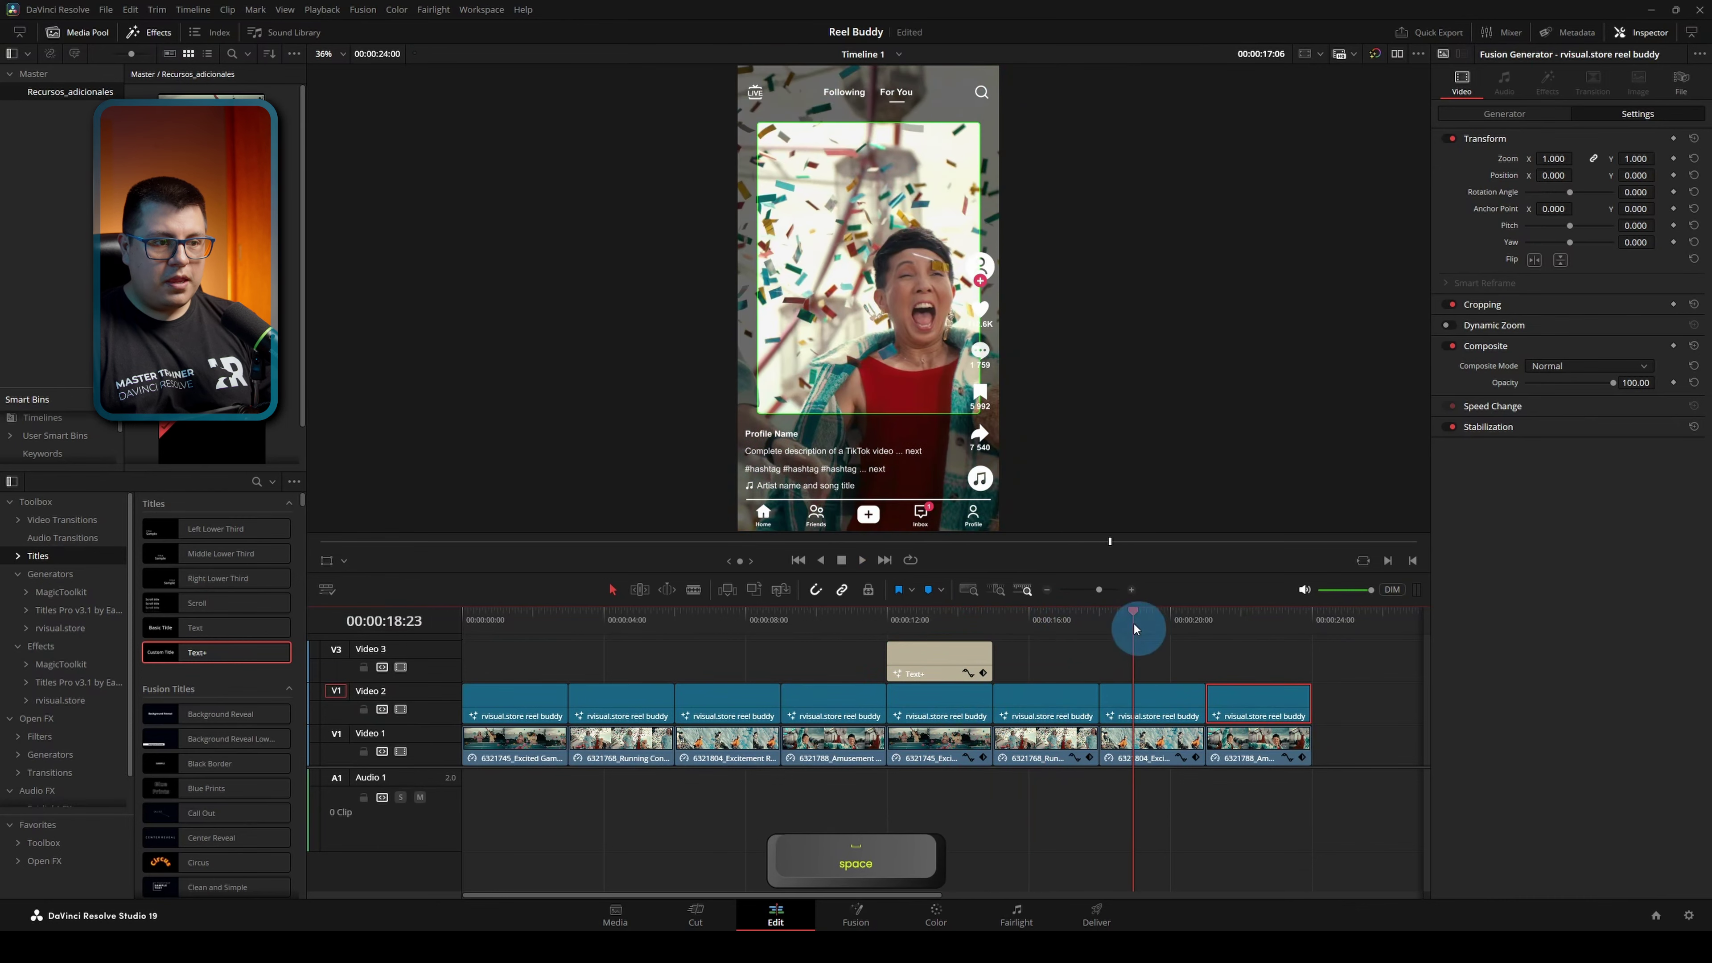
pyautogui.press('space')
pyautogui.click(1216, 626)
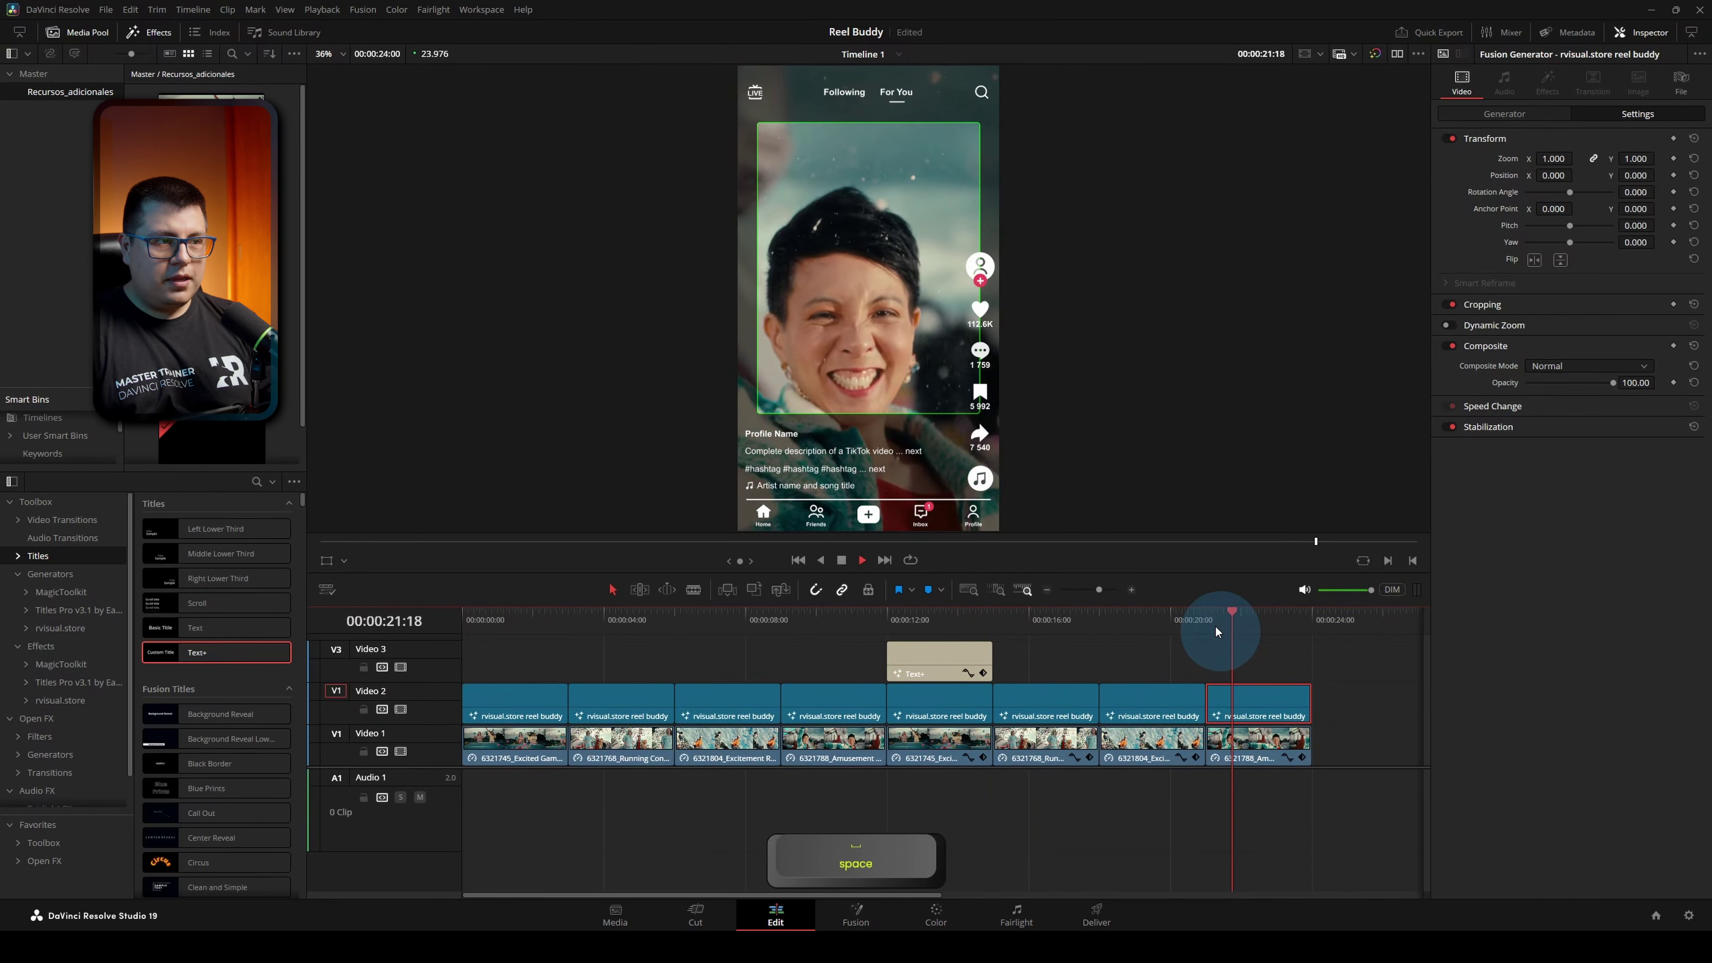
pyautogui.press('space')
pyautogui.click(1149, 634)
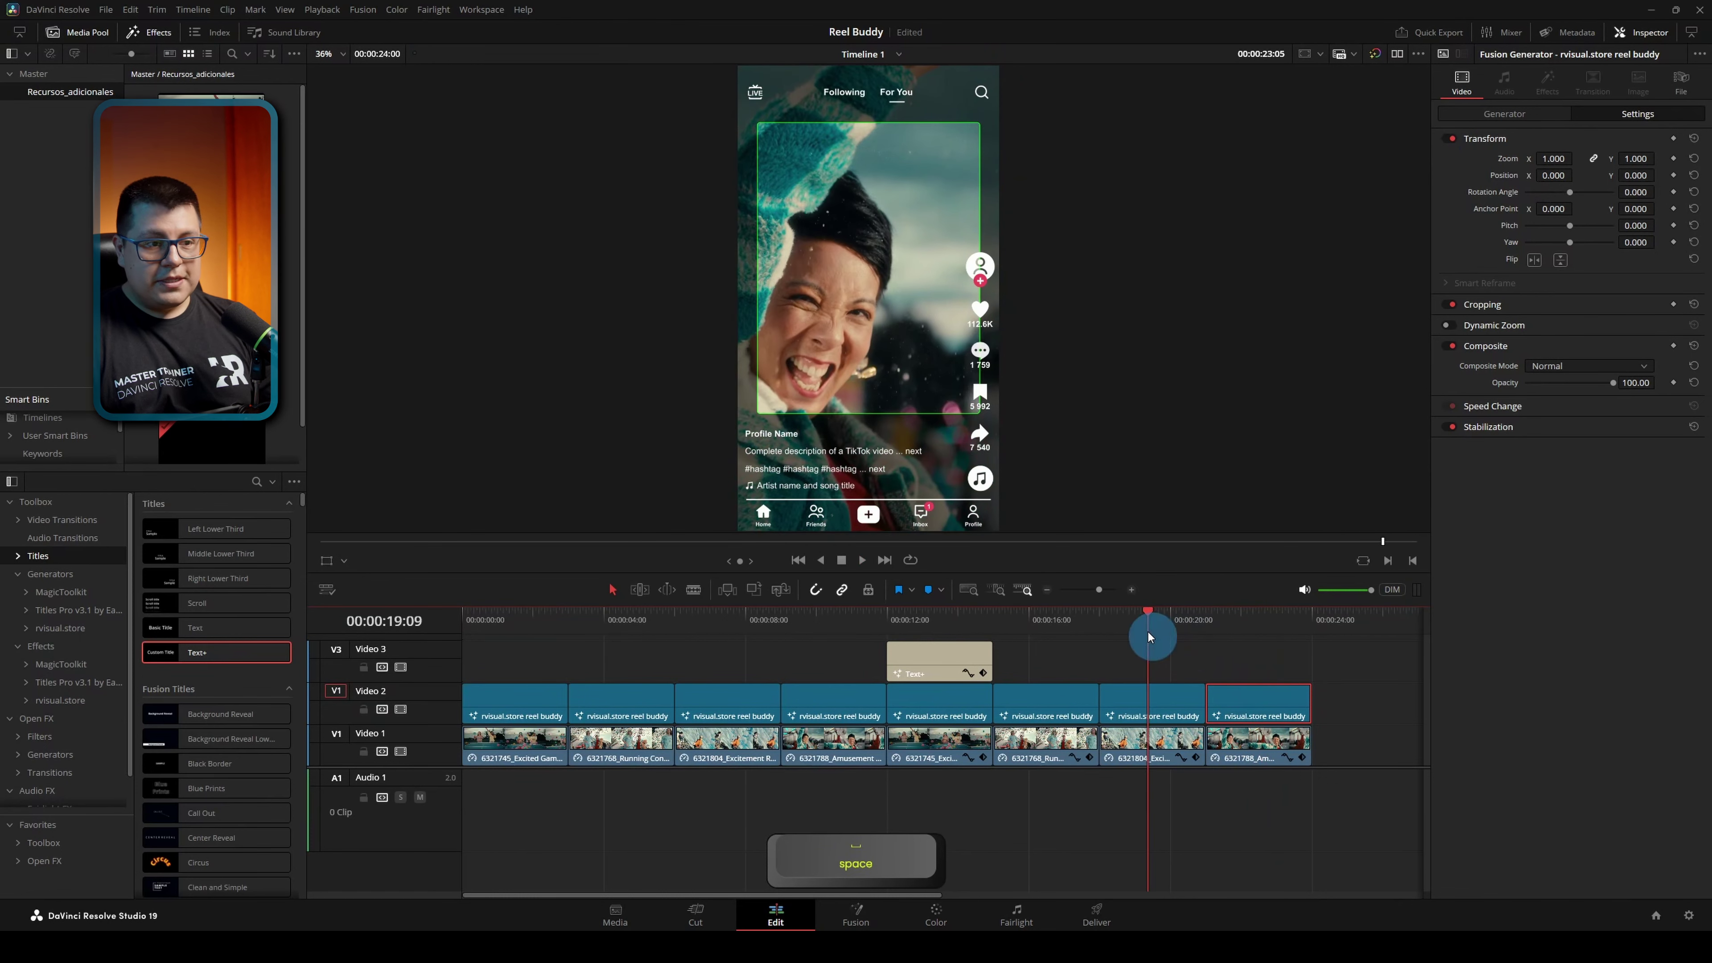
# Step: Turn off the Reel Buddy overlay on the generator clip above the second duplicated video clip
pyautogui.click(1043, 649)
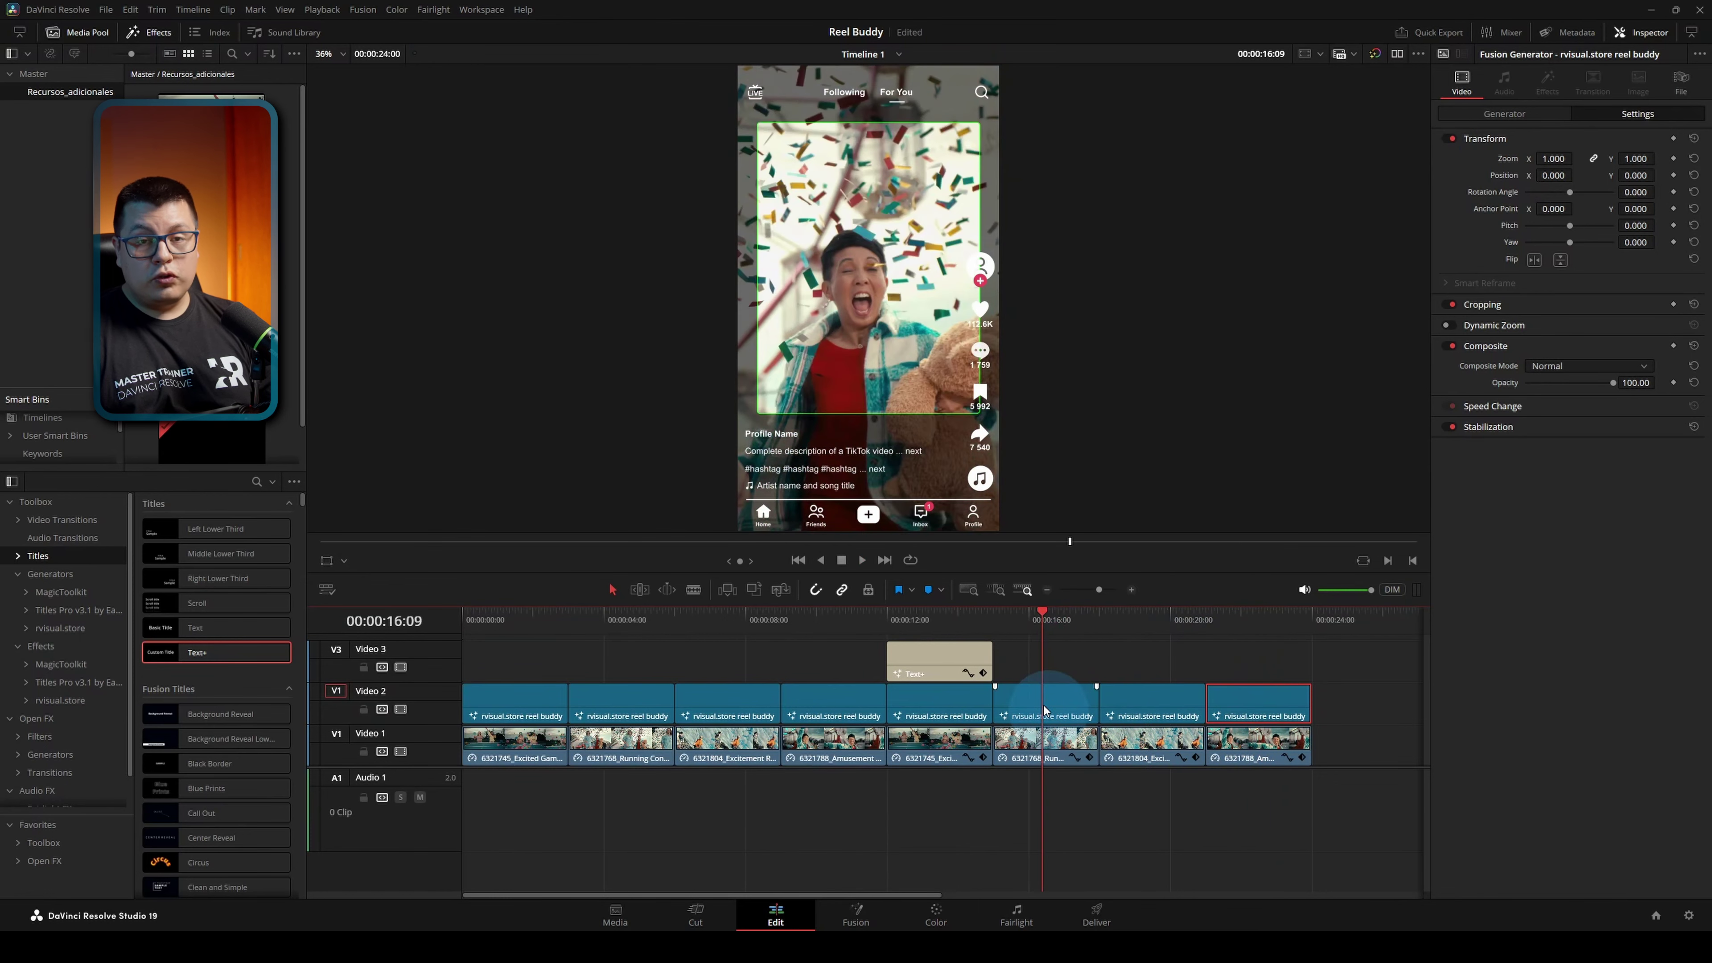
pyautogui.click(1045, 740)
pyautogui.click(1082, 702)
pyautogui.click(1520, 114)
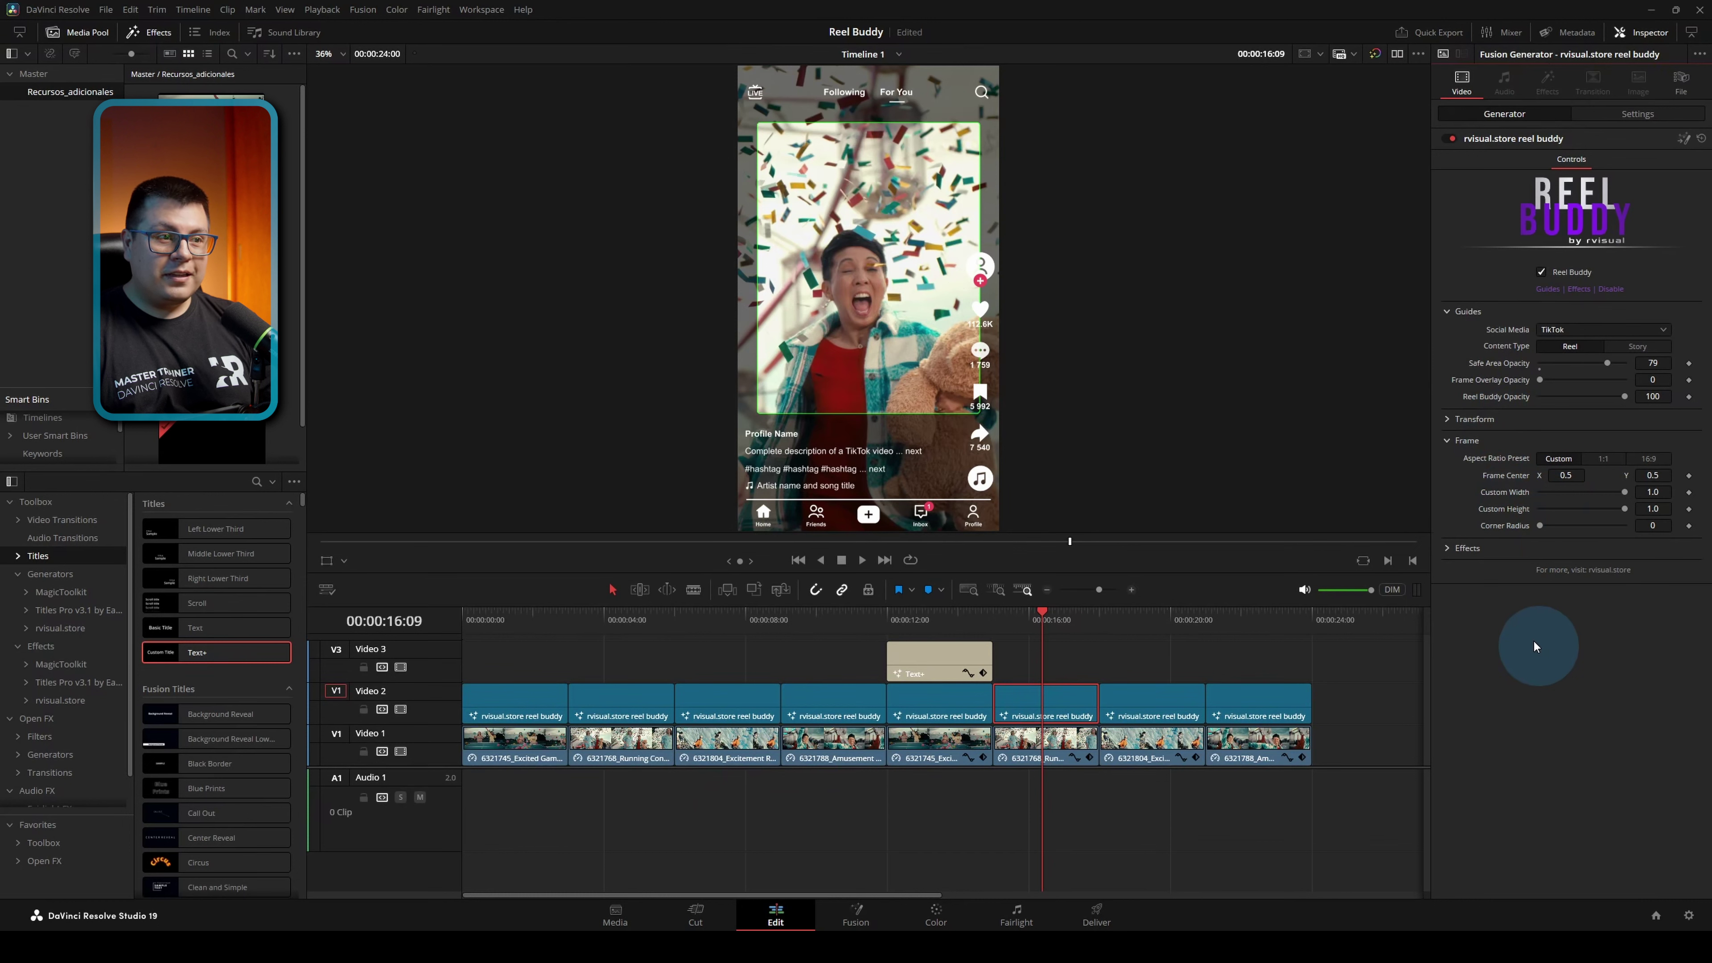
pyautogui.click(1542, 273)
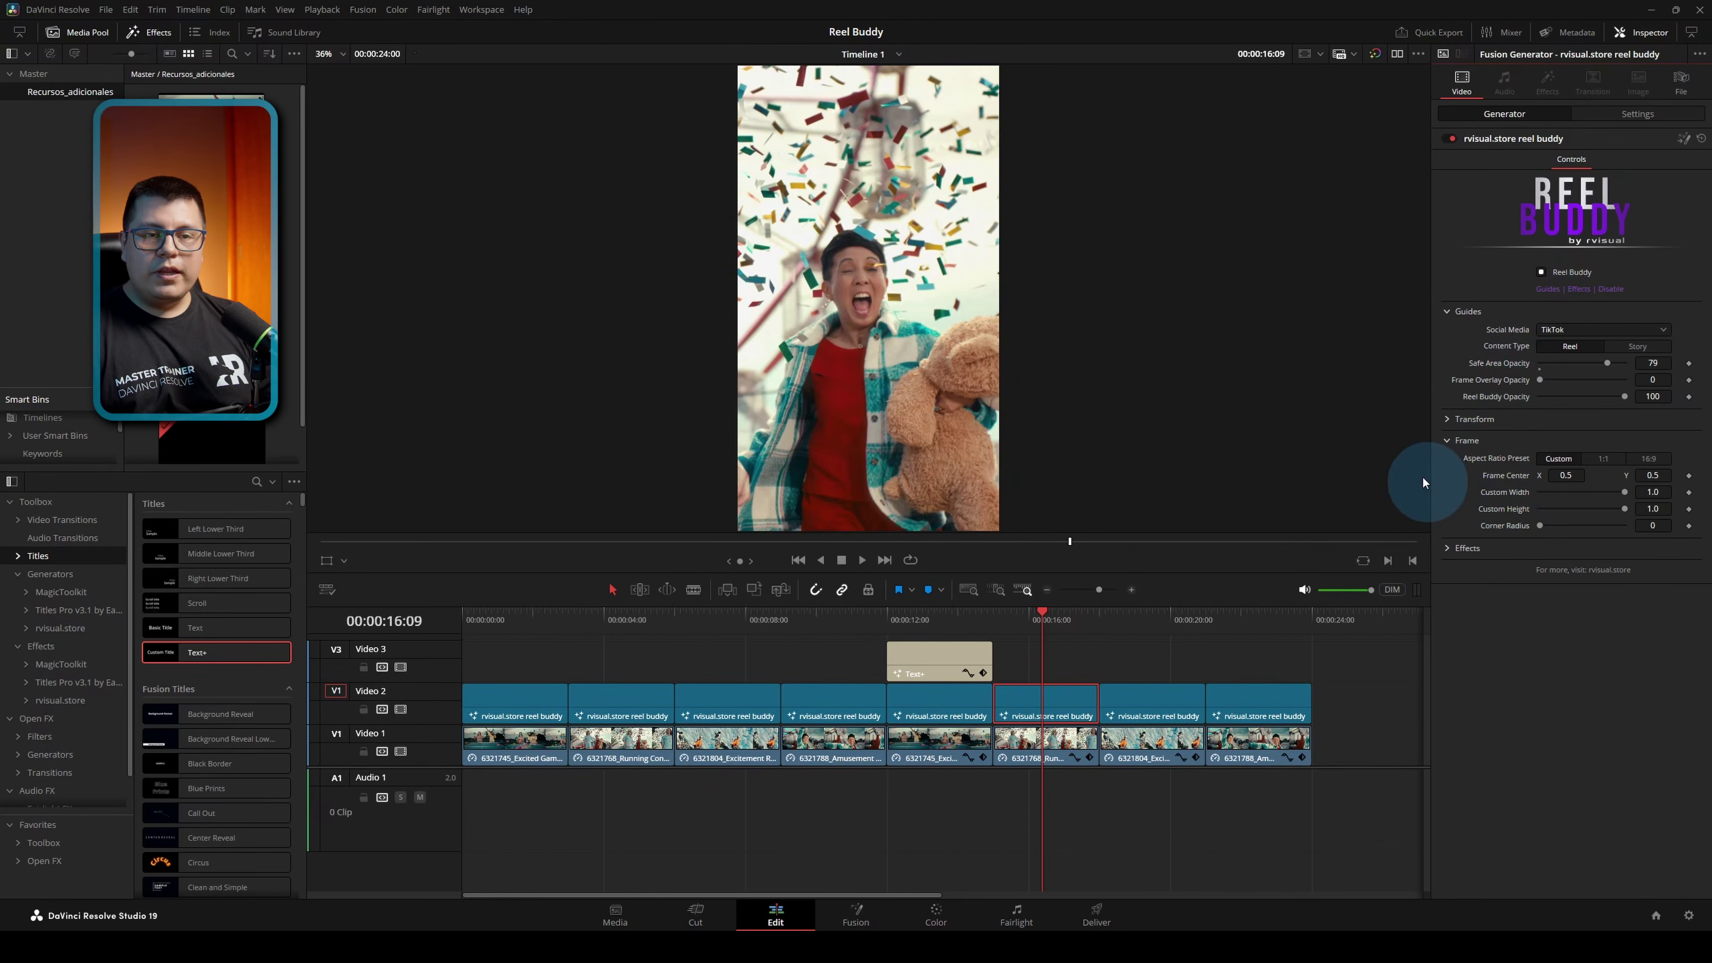
# Step: Turn off the Reel Buddy overlay on the fourth generator clip and scrub across the neighbouring clips to compare the framing
pyautogui.click(819, 615)
pyautogui.click(828, 692)
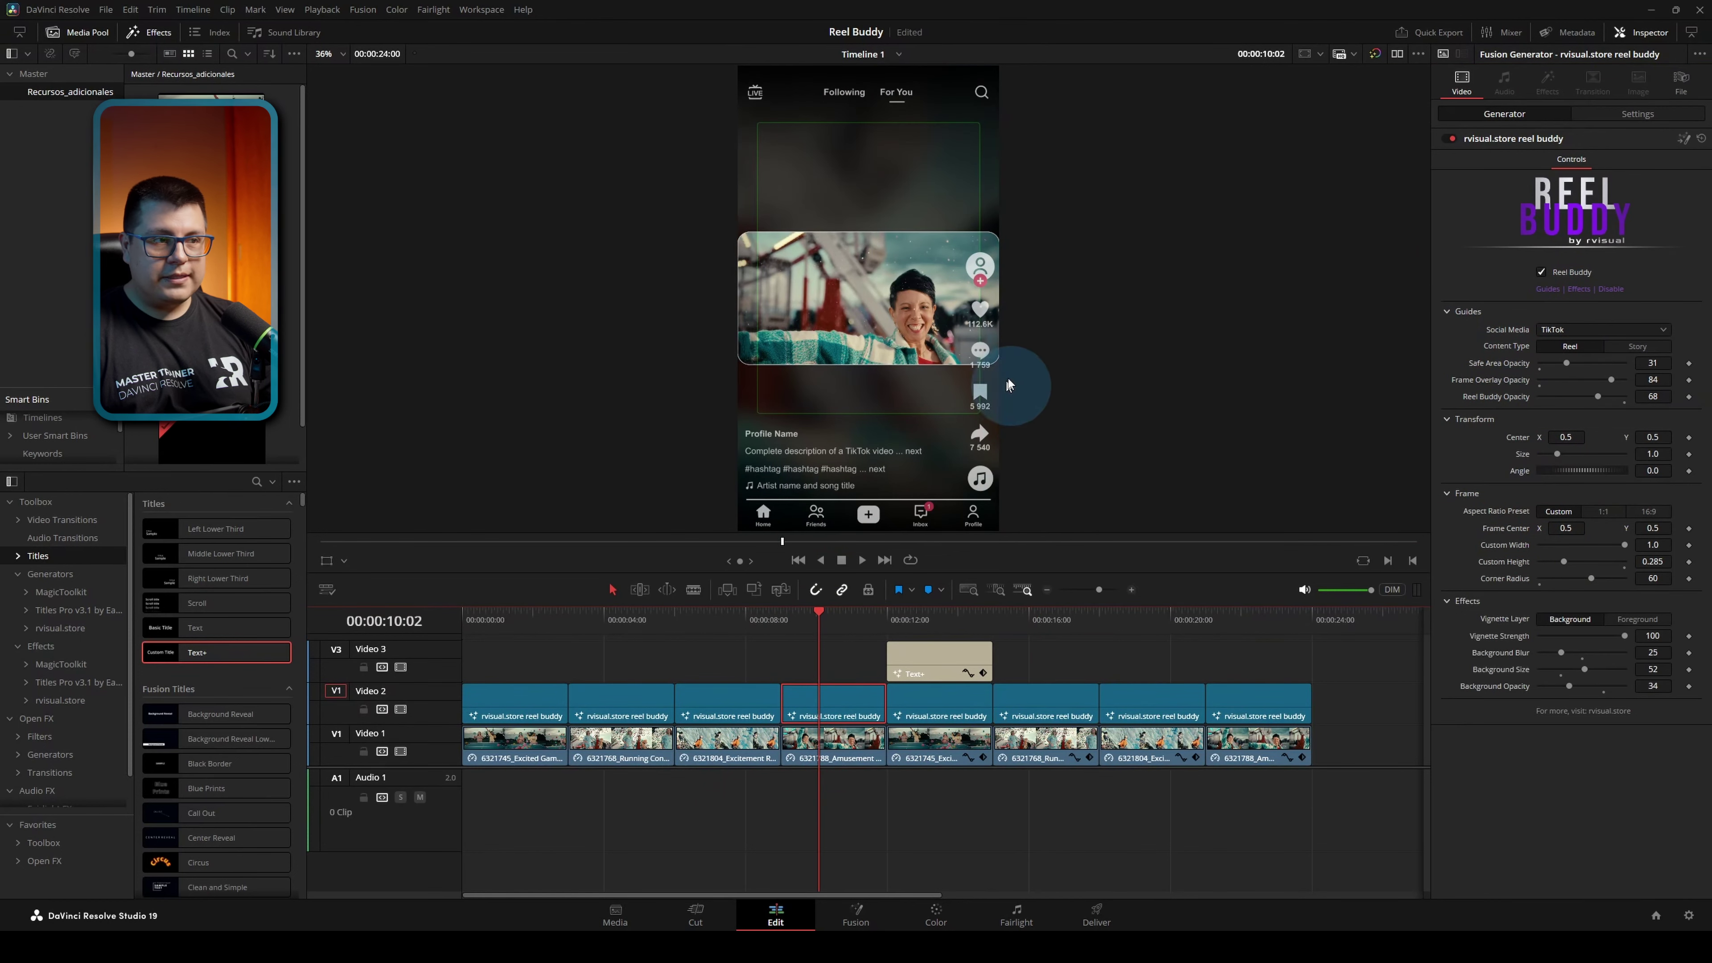
pyautogui.click(1541, 272)
pyautogui.moveTo(797, 615); pyautogui.dragTo(1019, 614)
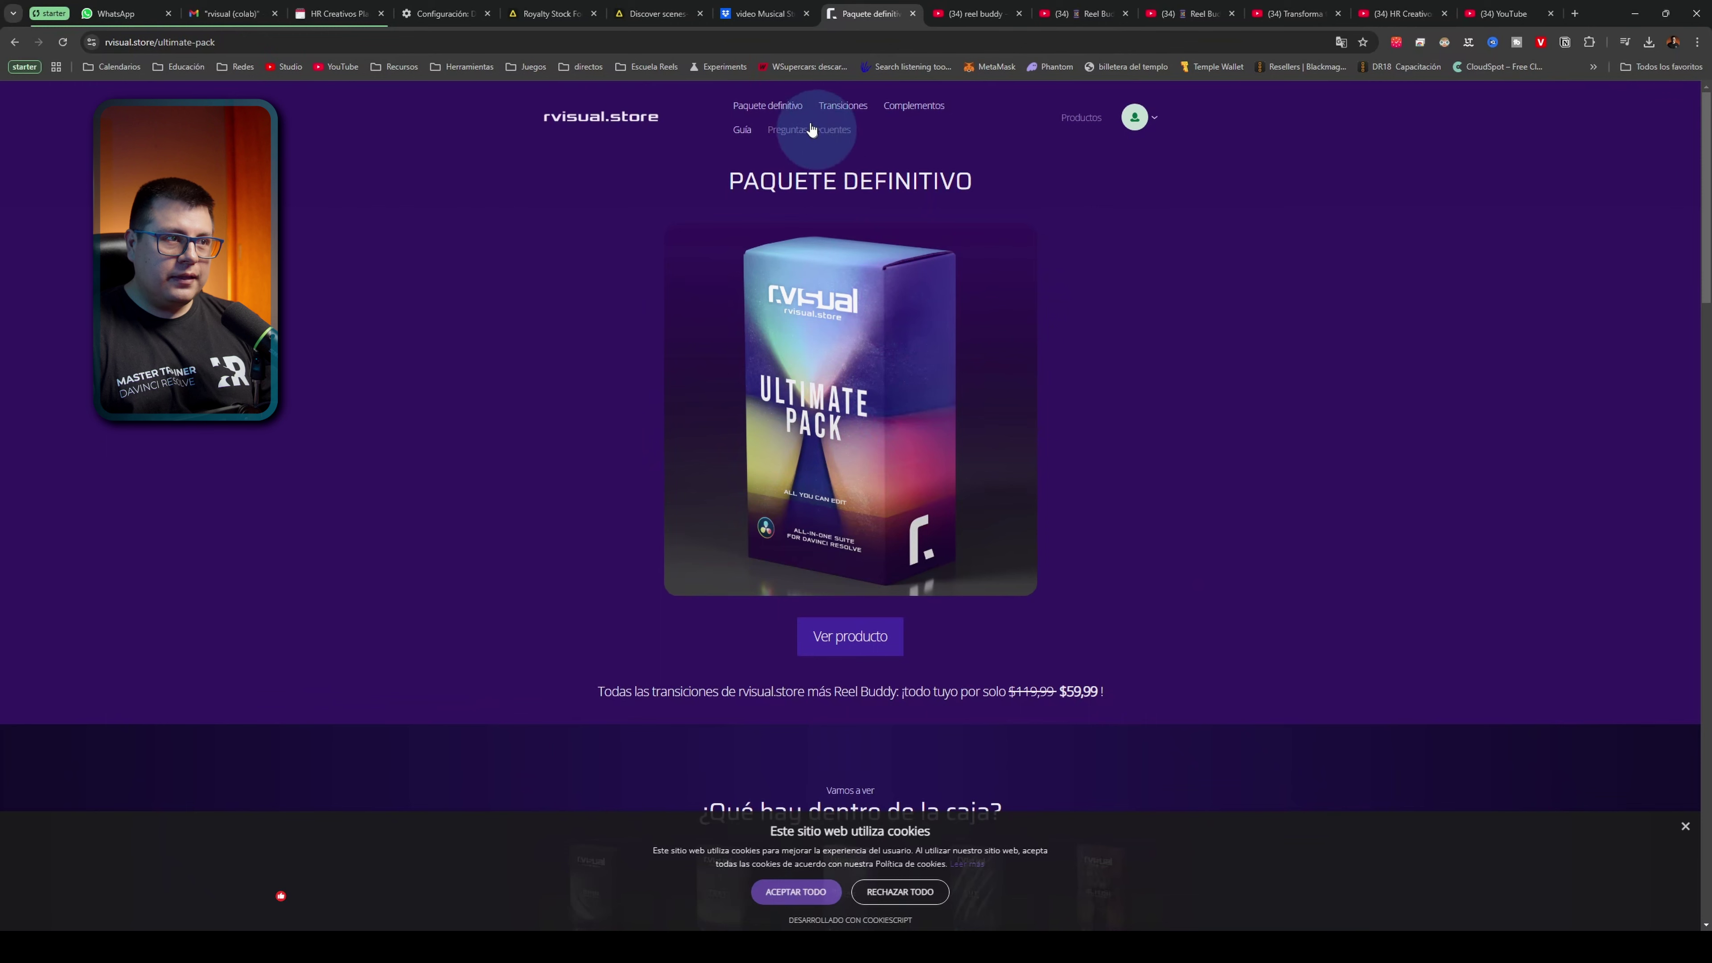
# Step: Switch to the browser, show the rvisual.store page in English and look through the Transitions catalogue
pyautogui.click(1332, 51)
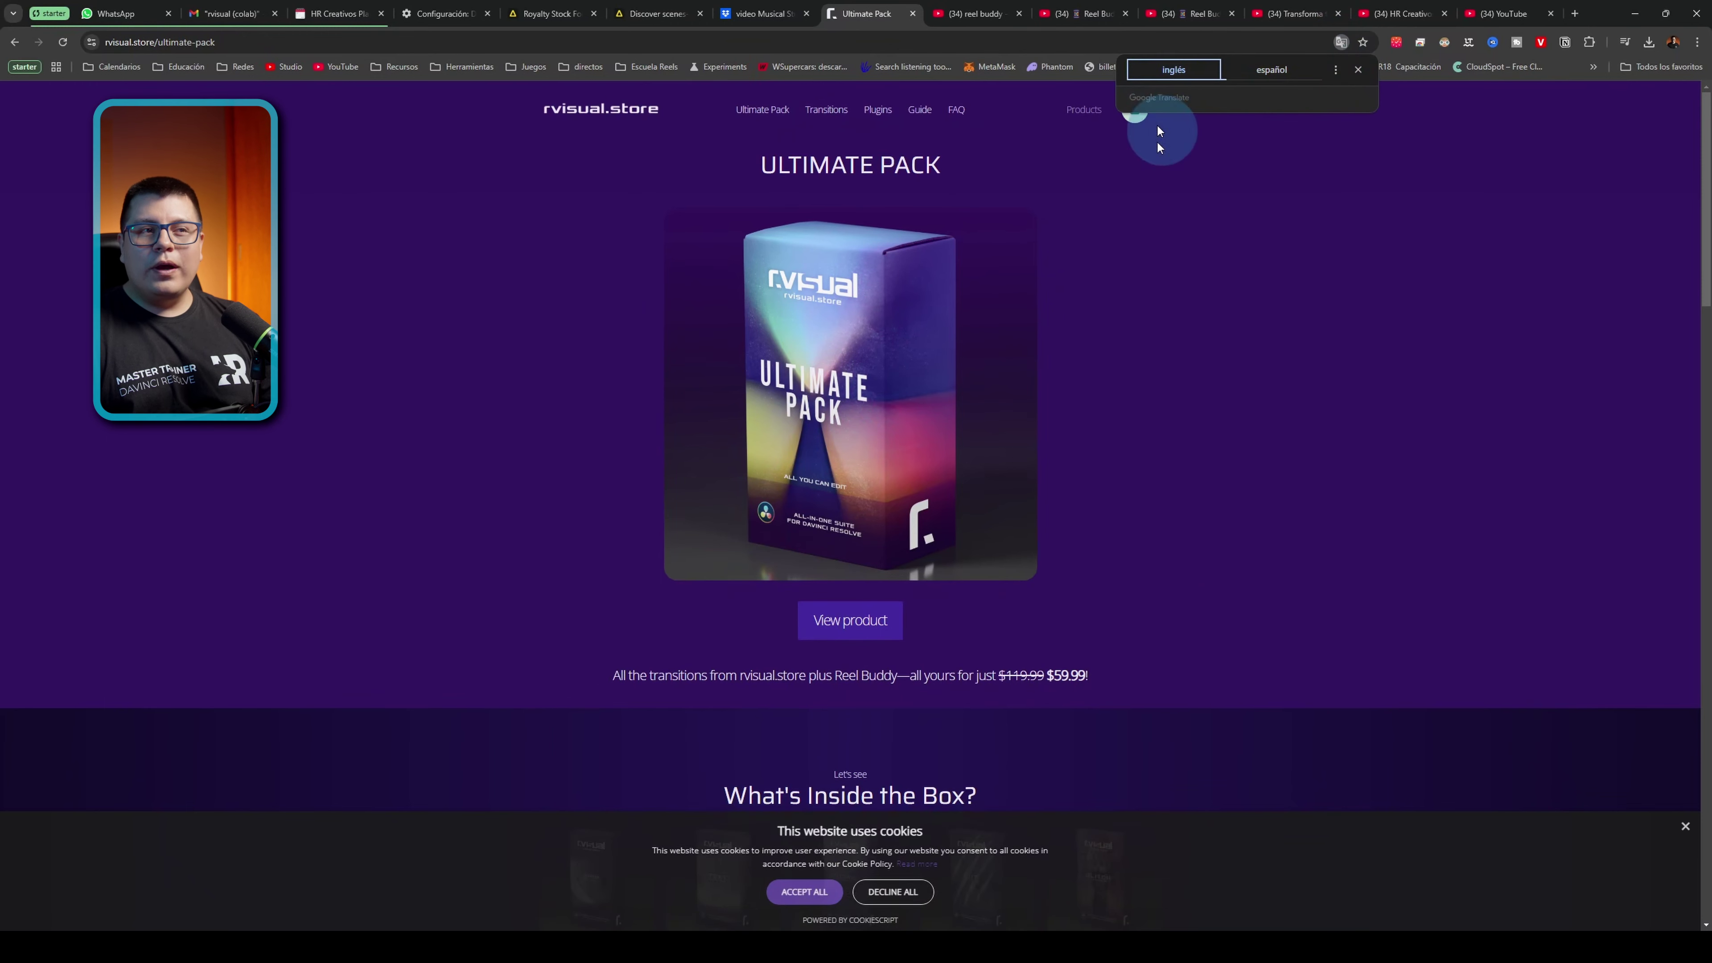
pyautogui.click(1199, 249)
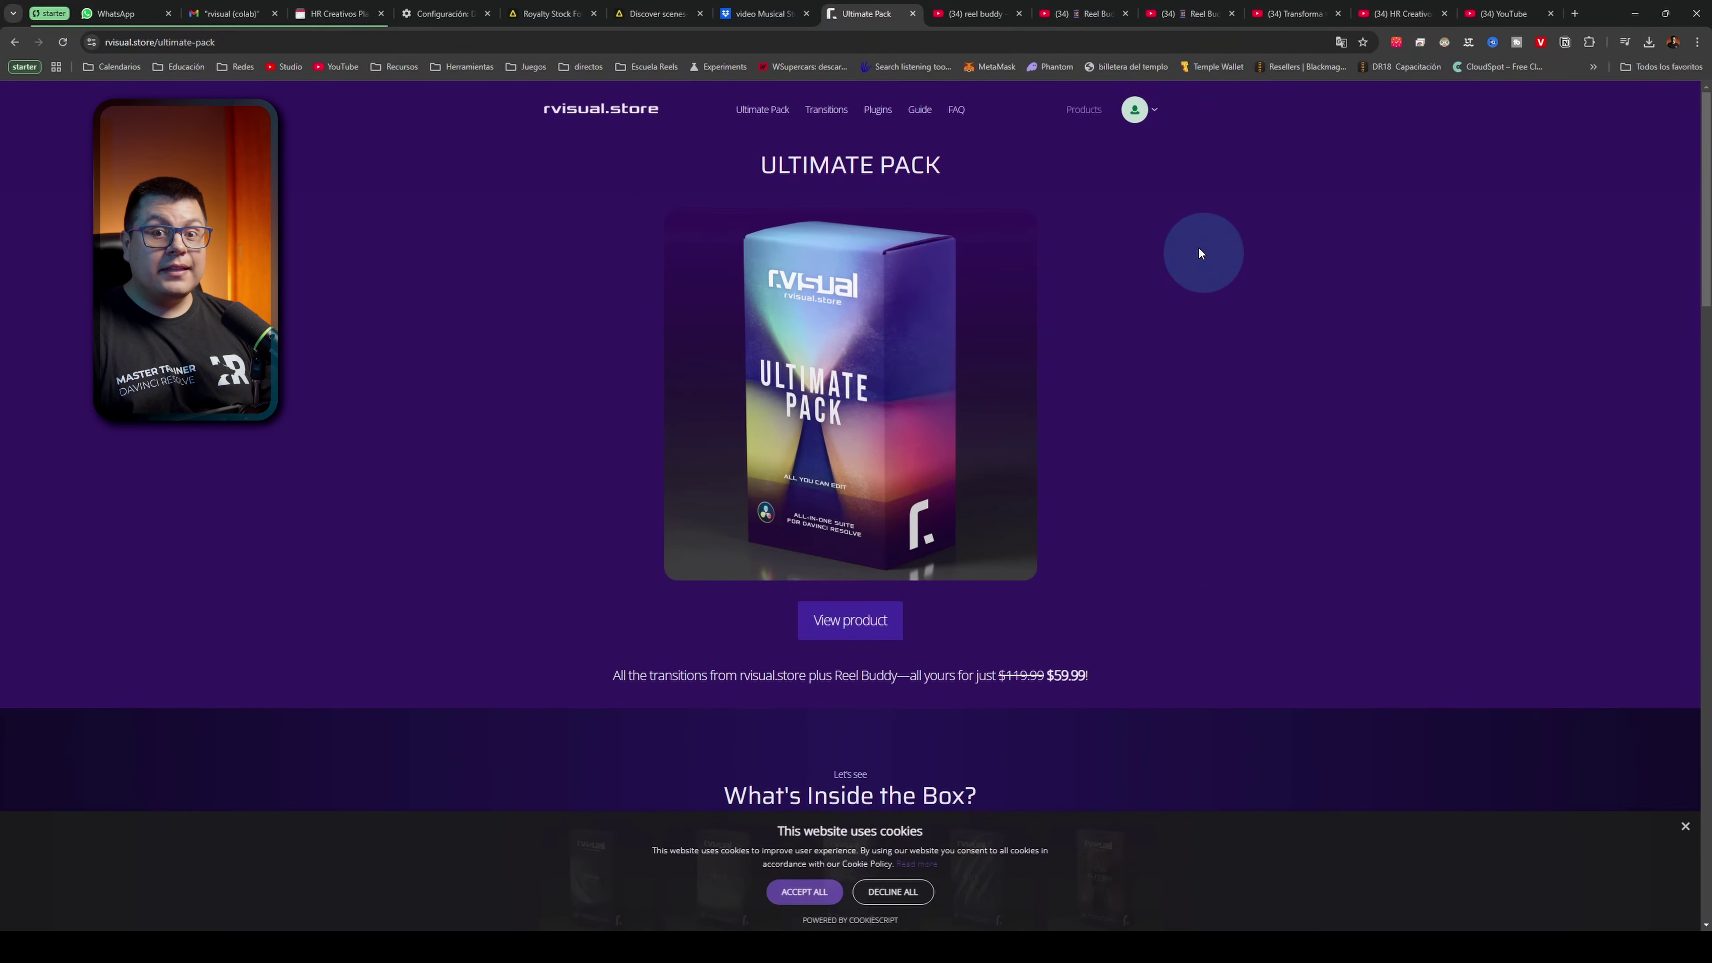
pyautogui.click(829, 114)
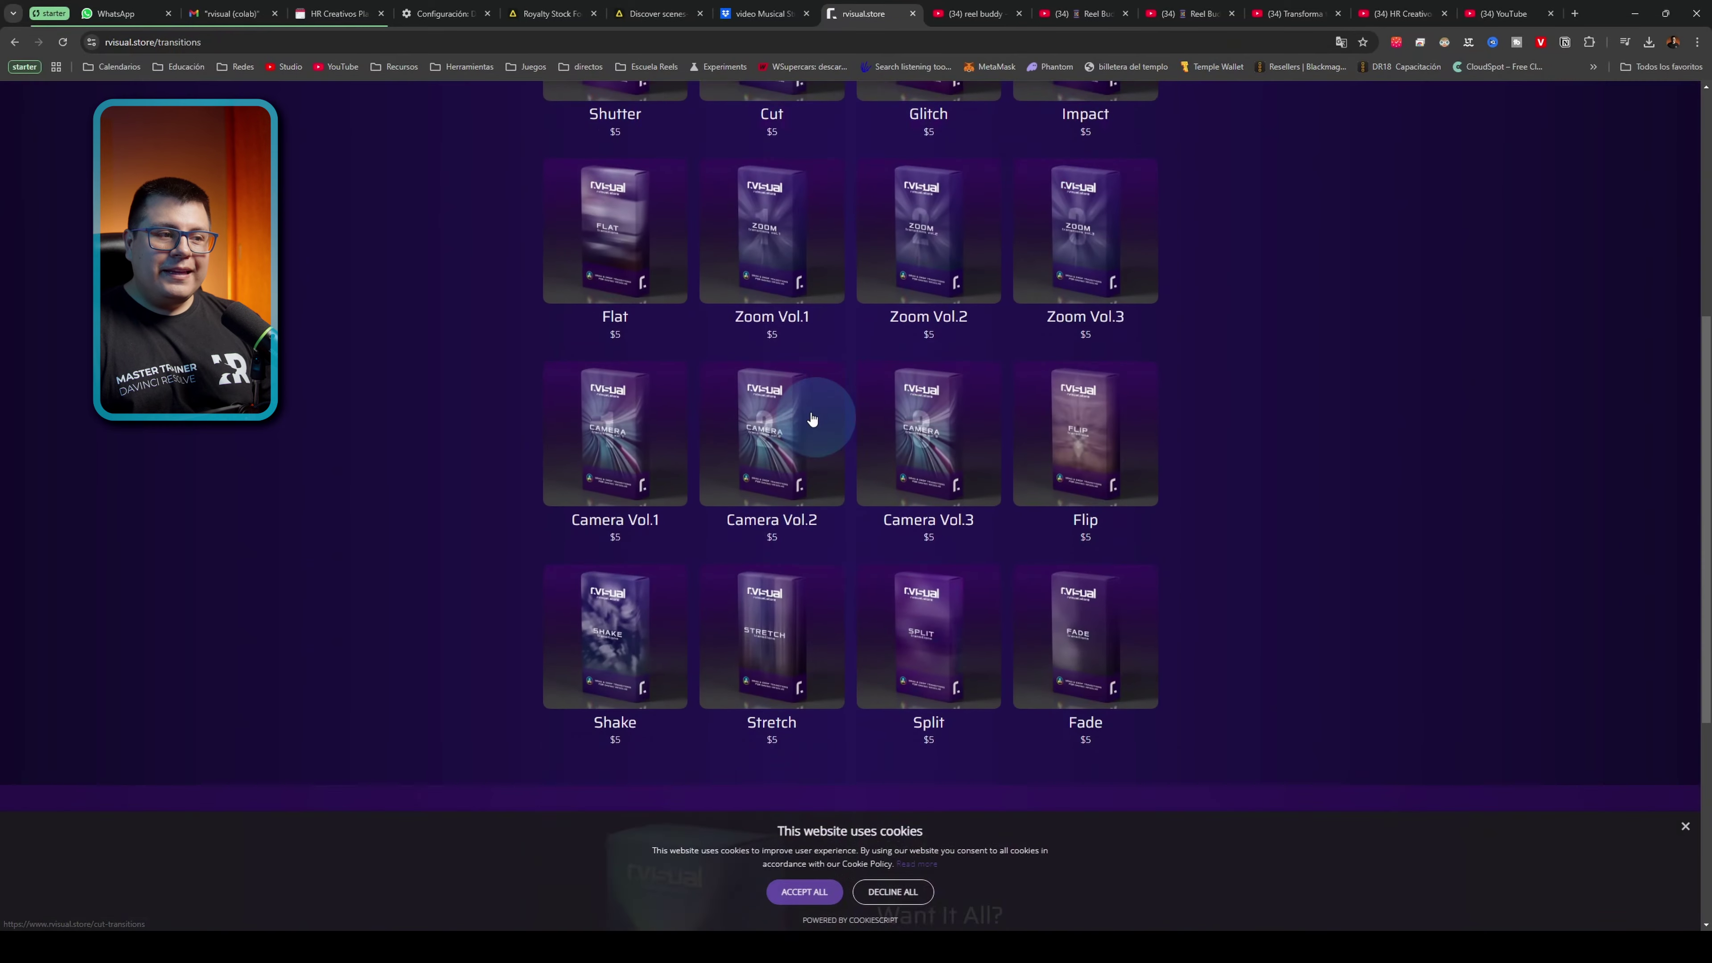
# Step: Open the Ultimate Pack page and review the sections describing its transitions and sound effects
pyautogui.click(779, 108)
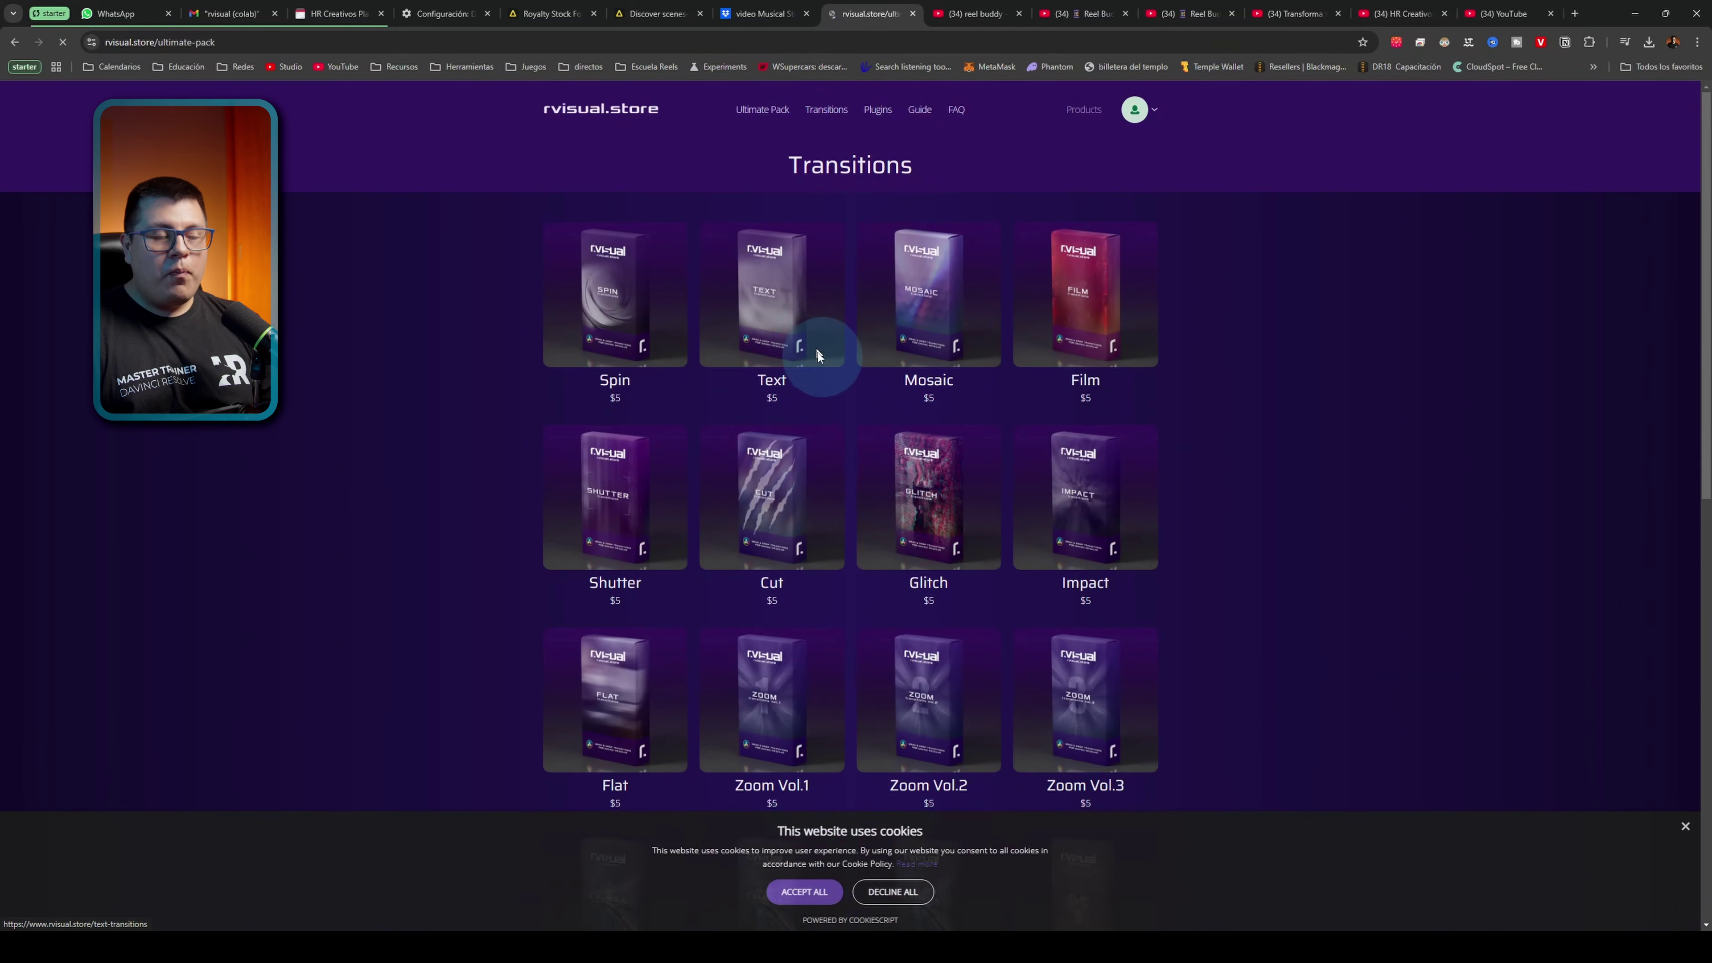
pyautogui.scroll(-15, 838, 446)
pyautogui.scroll(2, 715, 479)
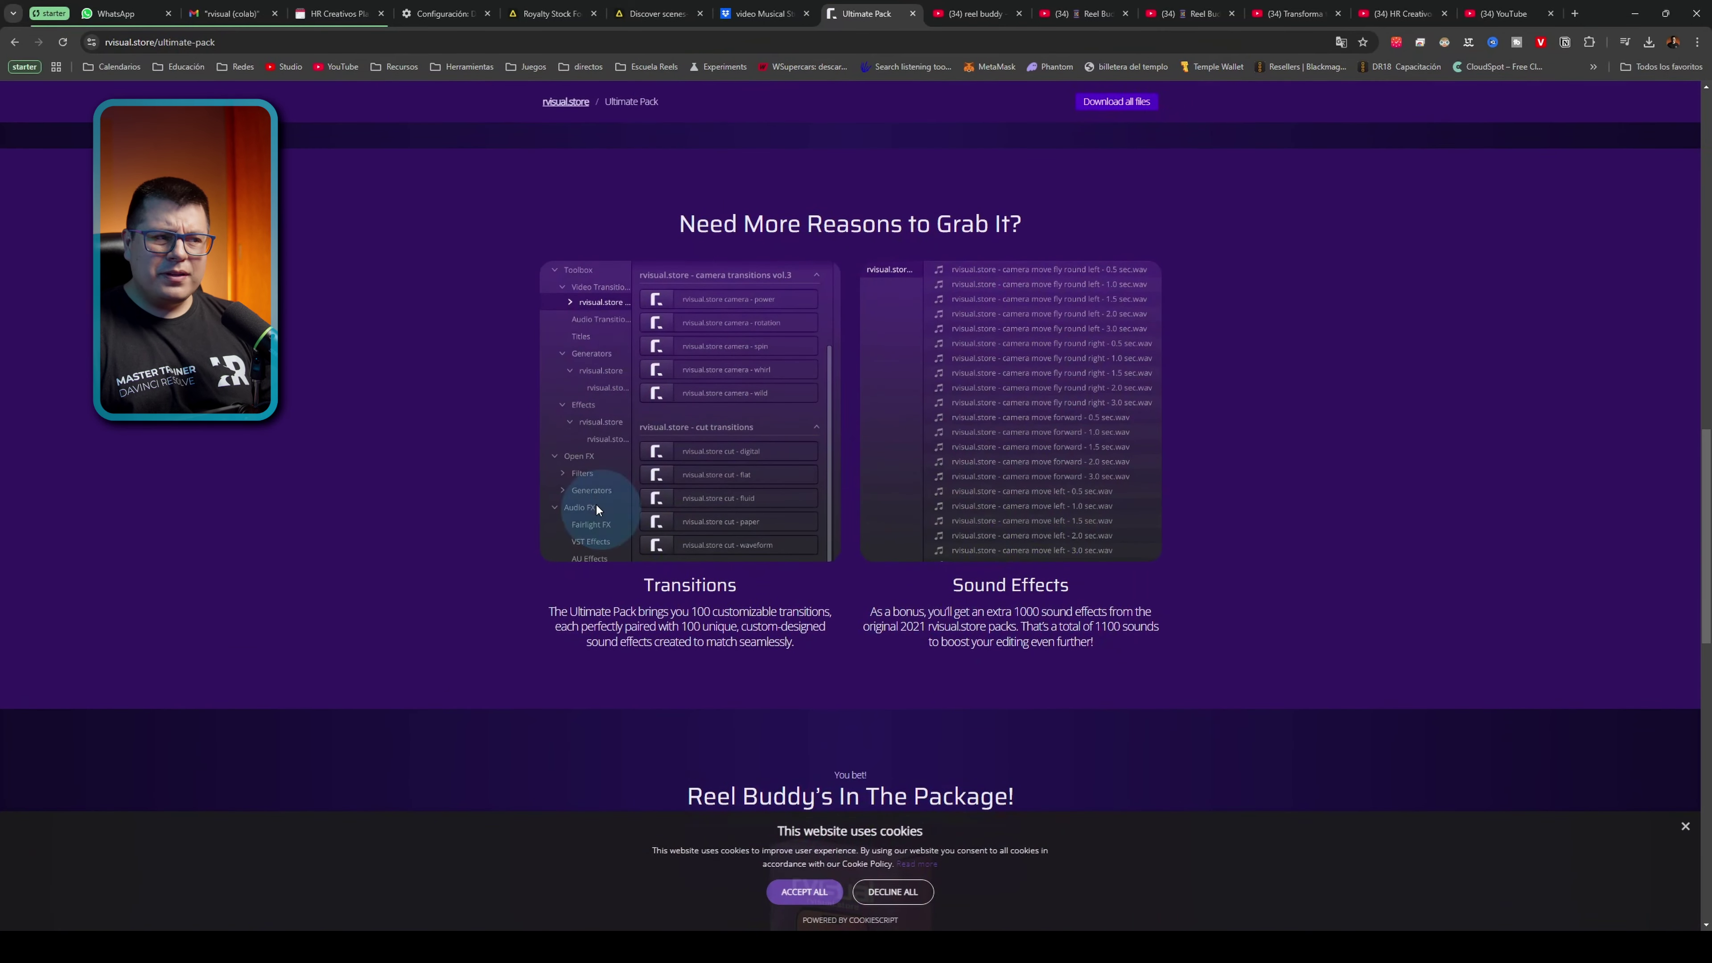